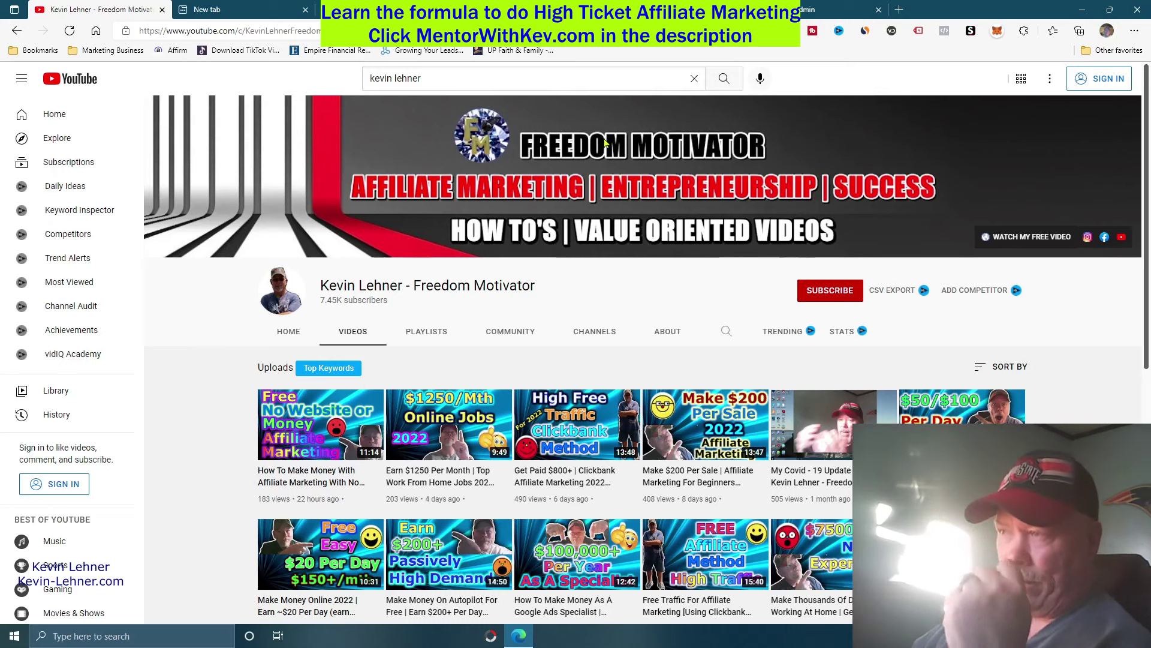
Open the Digistore24 registration page and review the sign-up form, from the account type options to the contract acceptance and registration section.
{"action": "left_click", "coordinate": [384, 9]}
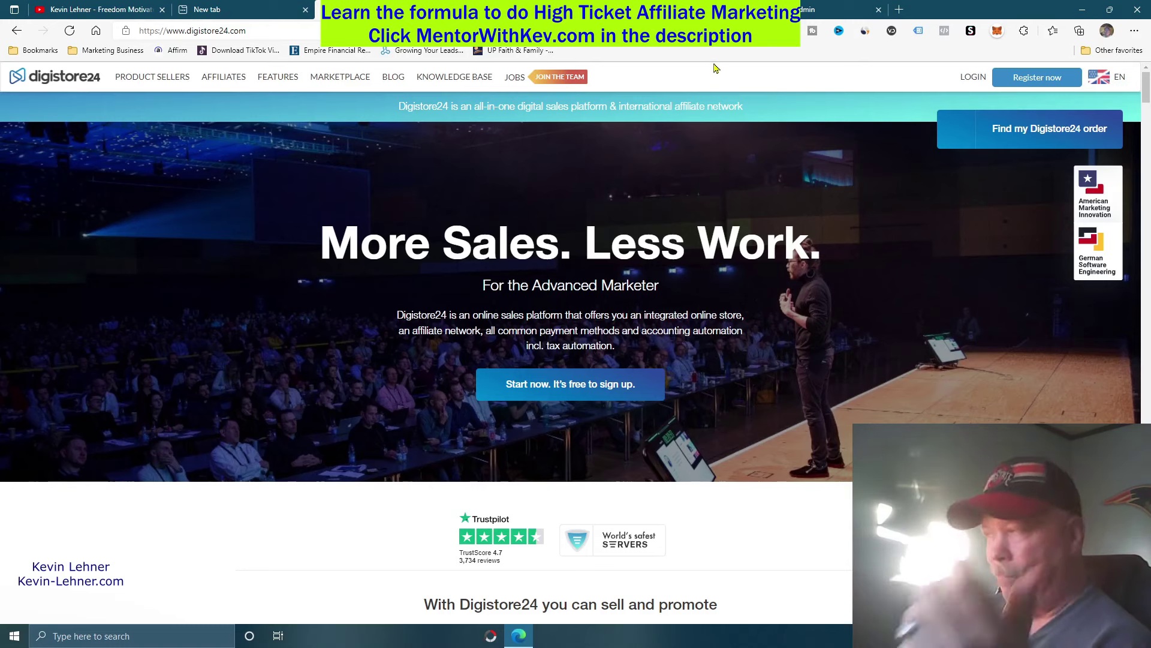
{"action": "left_click", "coordinate": [1038, 80]}
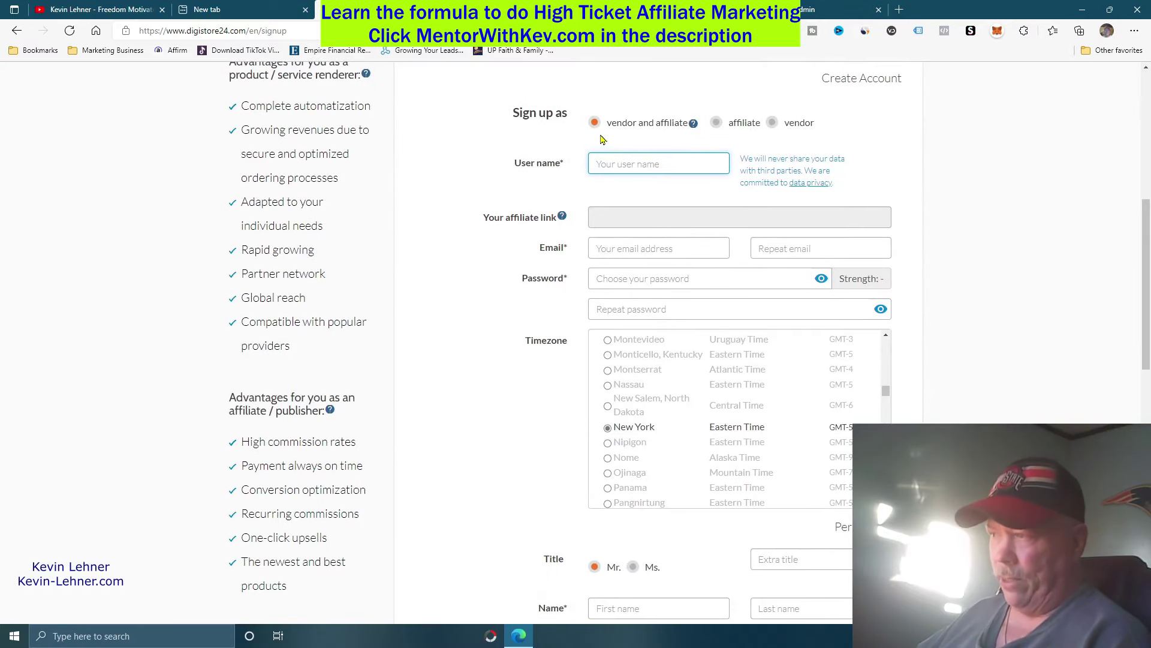
{"action": "left_click", "coordinate": [719, 124]}
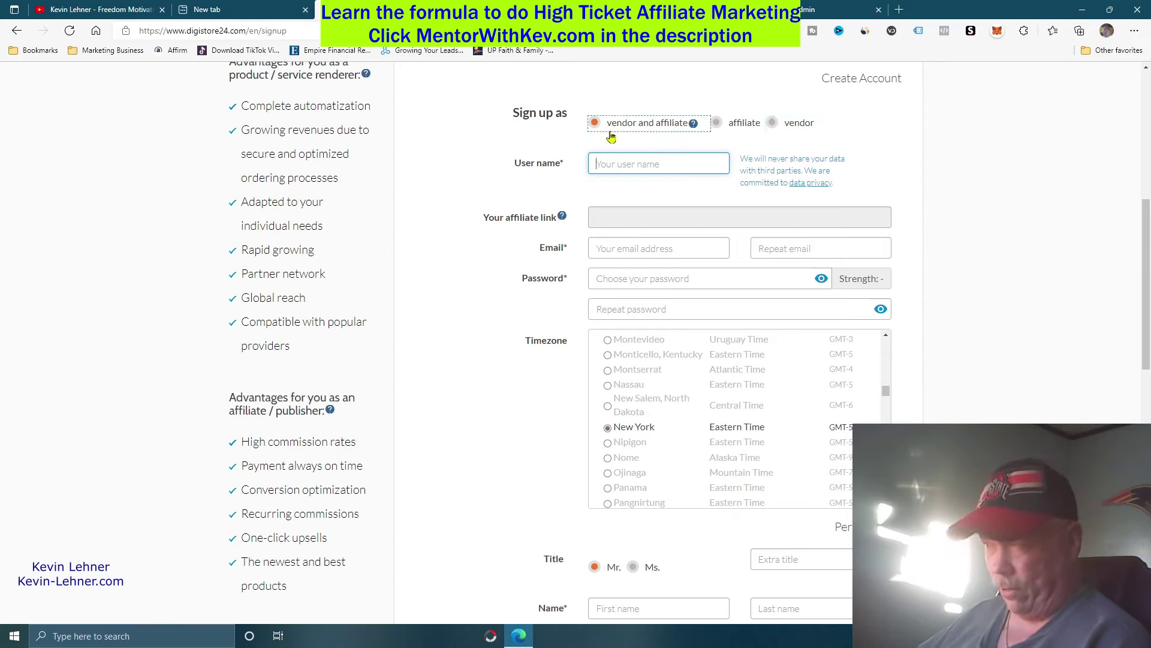
{"action": "mouse_move", "coordinate": [681, 132]}
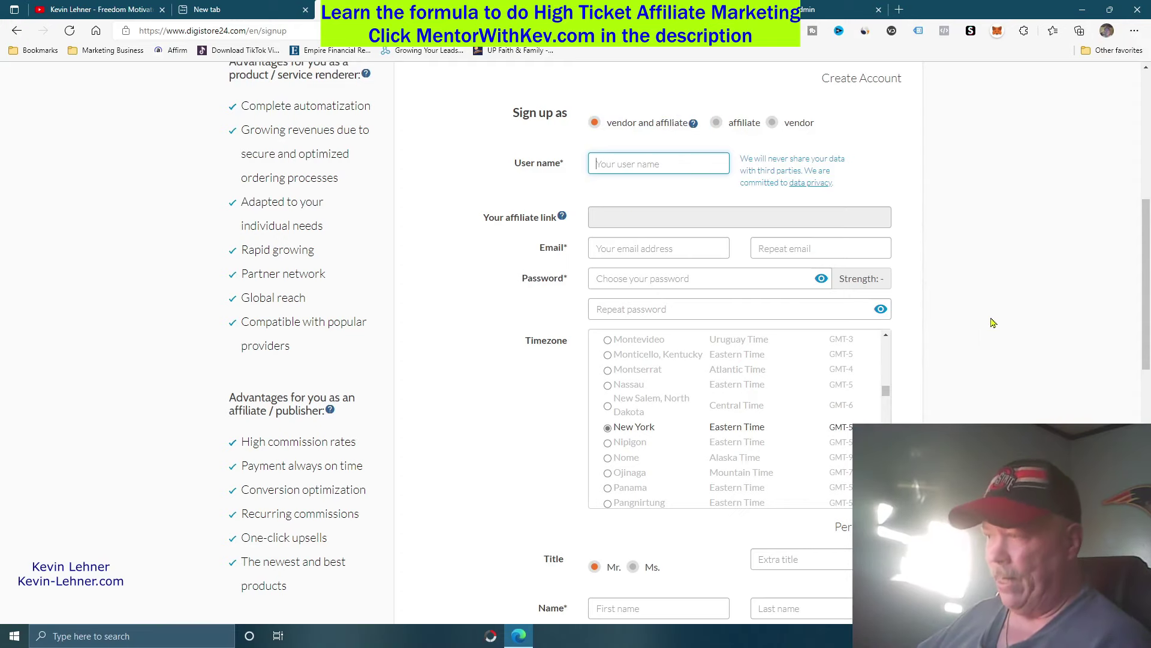
{"action": "scroll", "coordinate": [996, 321], "scroll_direction": "down", "scroll_amount": 3}
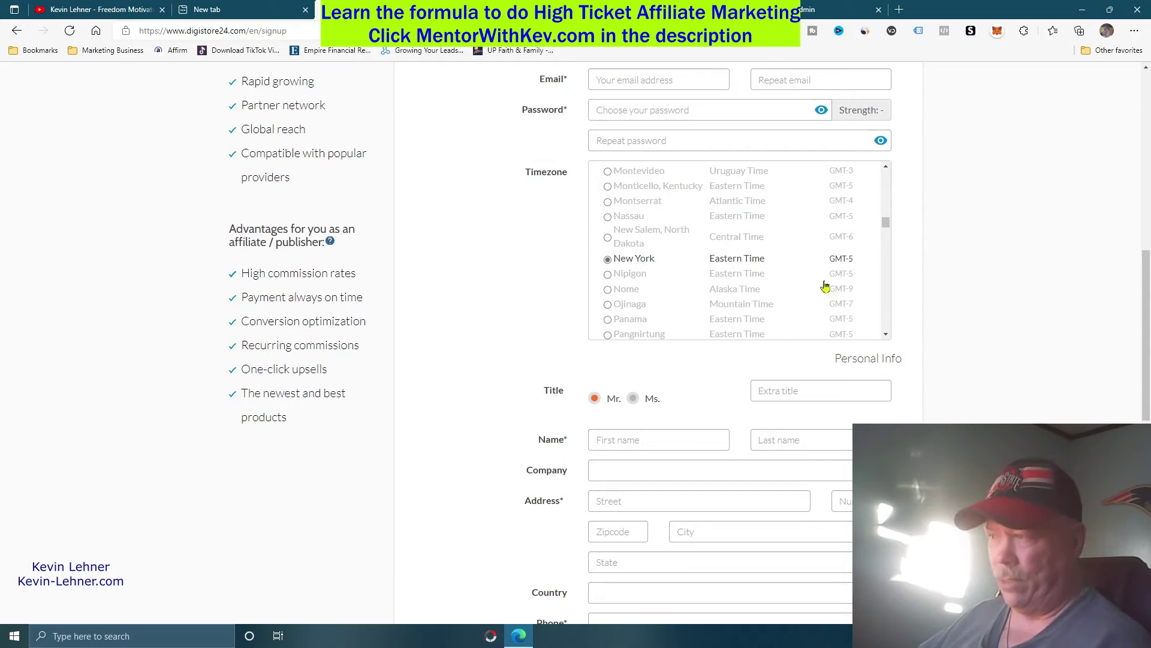
{"action": "scroll", "coordinate": [731, 290], "scroll_direction": "up", "scroll_amount": 3}
{"action": "scroll", "coordinate": [732, 290], "scroll_direction": "down", "scroll_amount": 10}
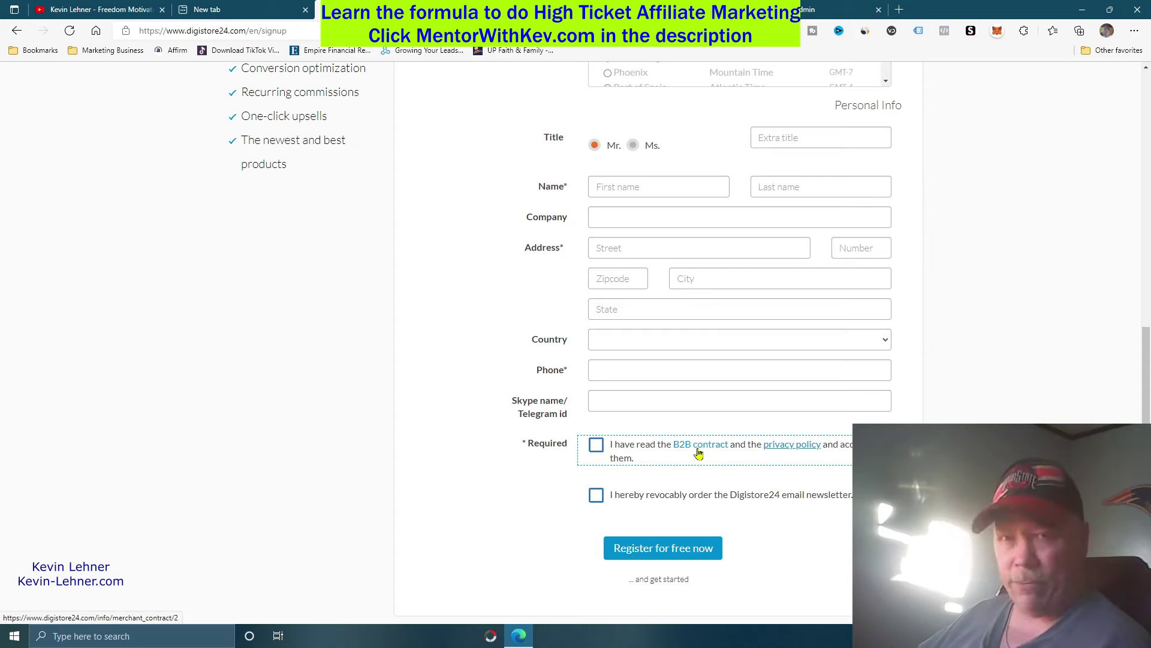
{"action": "left_click", "coordinate": [668, 554]}
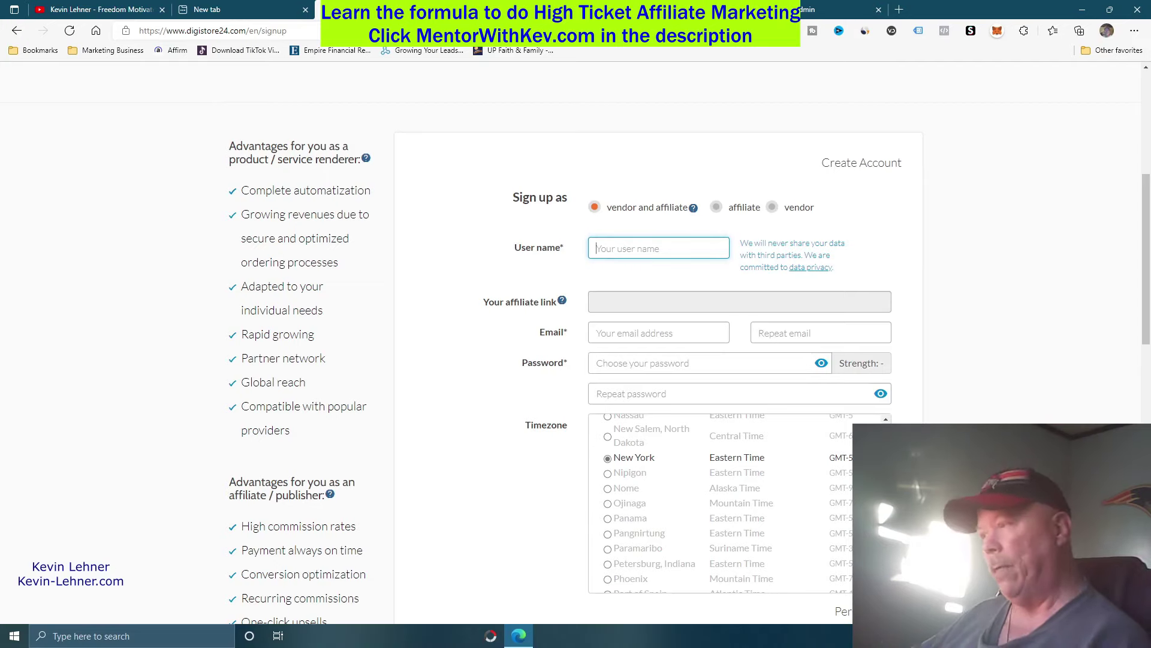
{"action": "scroll", "coordinate": [974, 390], "scroll_direction": "up", "scroll_amount": 6}
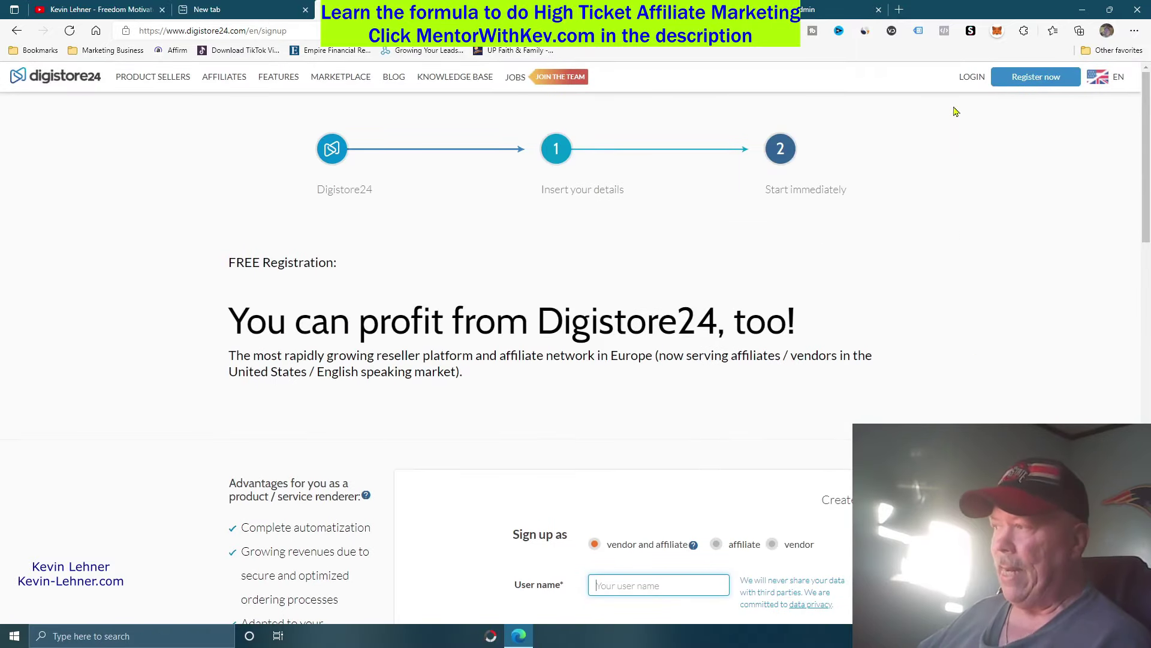
Log in to Digistore24 with the prefilled account credentials and open the Marketplace.
{"action": "left_click", "coordinate": [971, 78]}
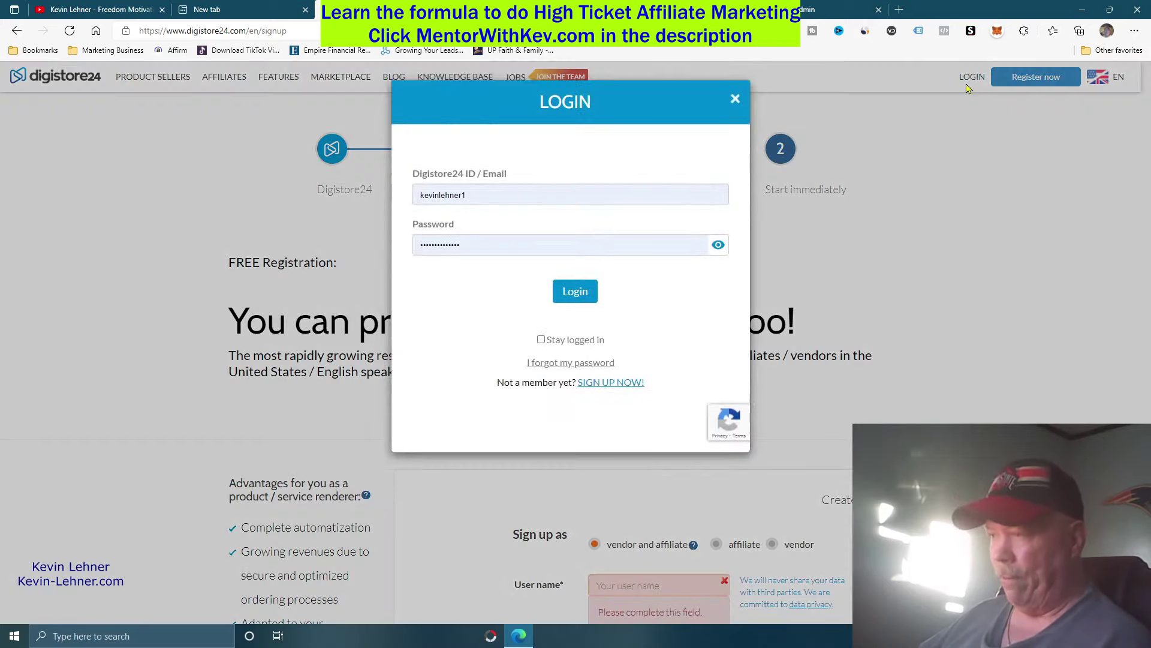
{"action": "left_click", "coordinate": [573, 292]}
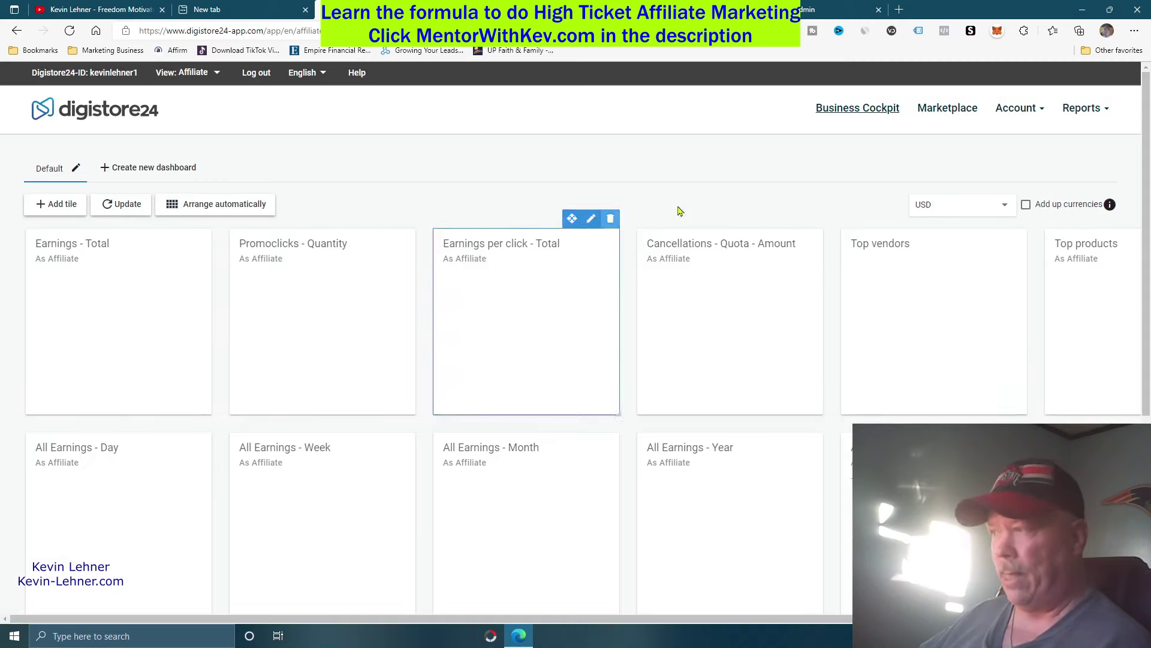
{"action": "left_click", "coordinate": [945, 110]}
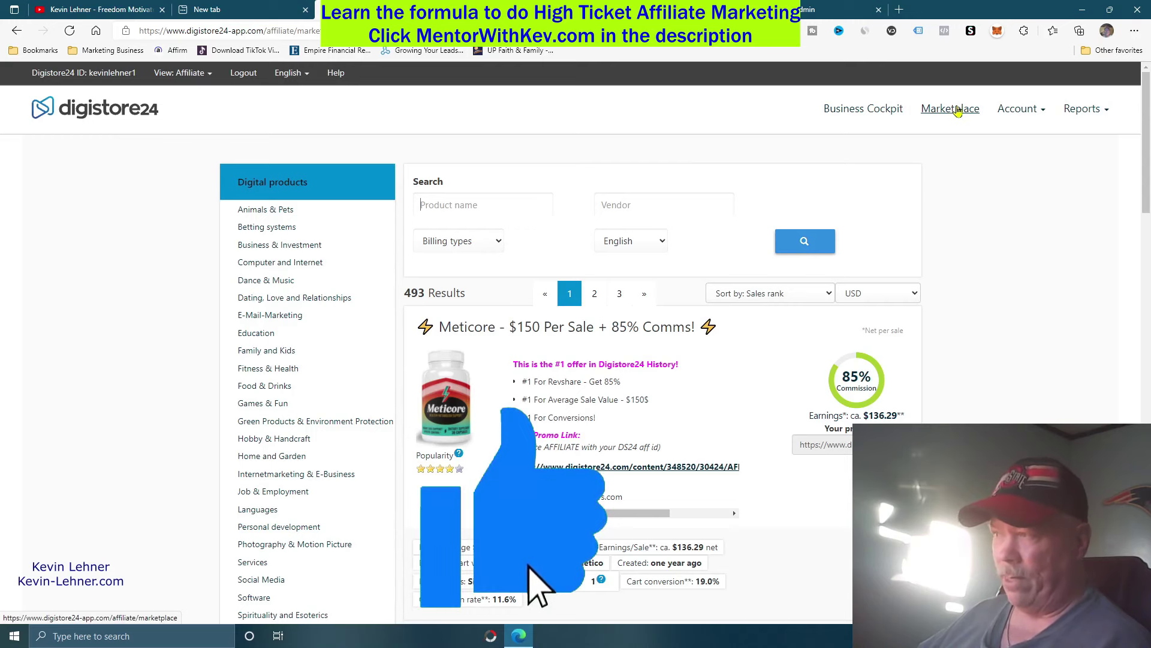
Look through the digital product categories and filter the marketplace to Dating, Love and Relationships.
{"action": "scroll", "coordinate": [984, 237], "scroll_direction": "down", "scroll_amount": 1}
{"action": "scroll", "coordinate": [984, 237], "scroll_direction": "down", "scroll_amount": 3}
{"action": "scroll", "coordinate": [983, 235], "scroll_direction": "up", "scroll_amount": 4}
{"action": "scroll", "coordinate": [979, 232], "scroll_direction": "down", "scroll_amount": 2}
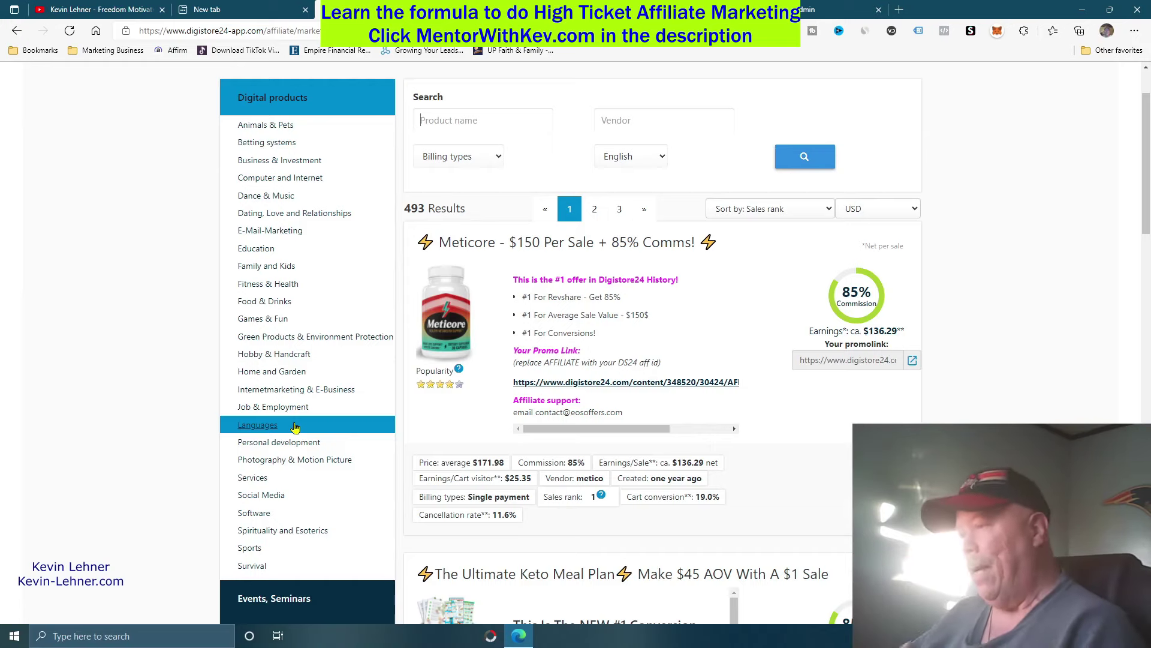
{"action": "left_click", "coordinate": [312, 218]}
{"action": "scroll", "coordinate": [1082, 276], "scroll_direction": "down", "scroll_amount": 1}
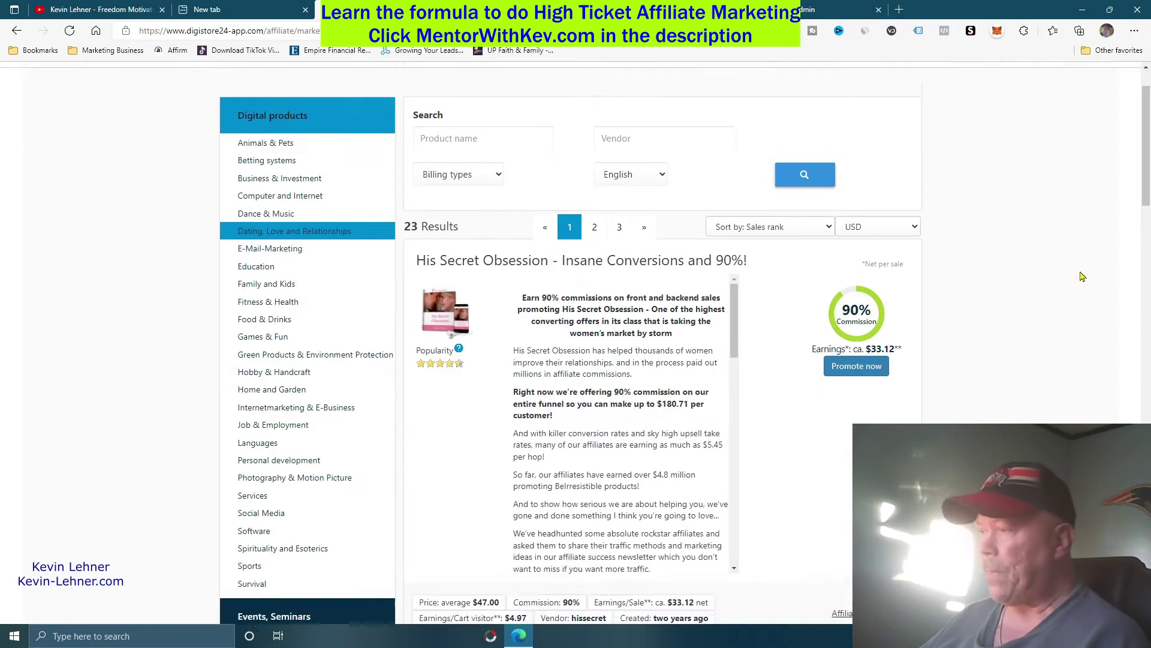
Find the "Make Him Worship You - Women's Relationship Monster" offer, highlight its earnings per sale, and open its sales page.
{"action": "scroll", "coordinate": [1043, 294], "scroll_direction": "down", "scroll_amount": 10}
{"action": "scroll", "coordinate": [1013, 309], "scroll_direction": "down", "scroll_amount": 1}
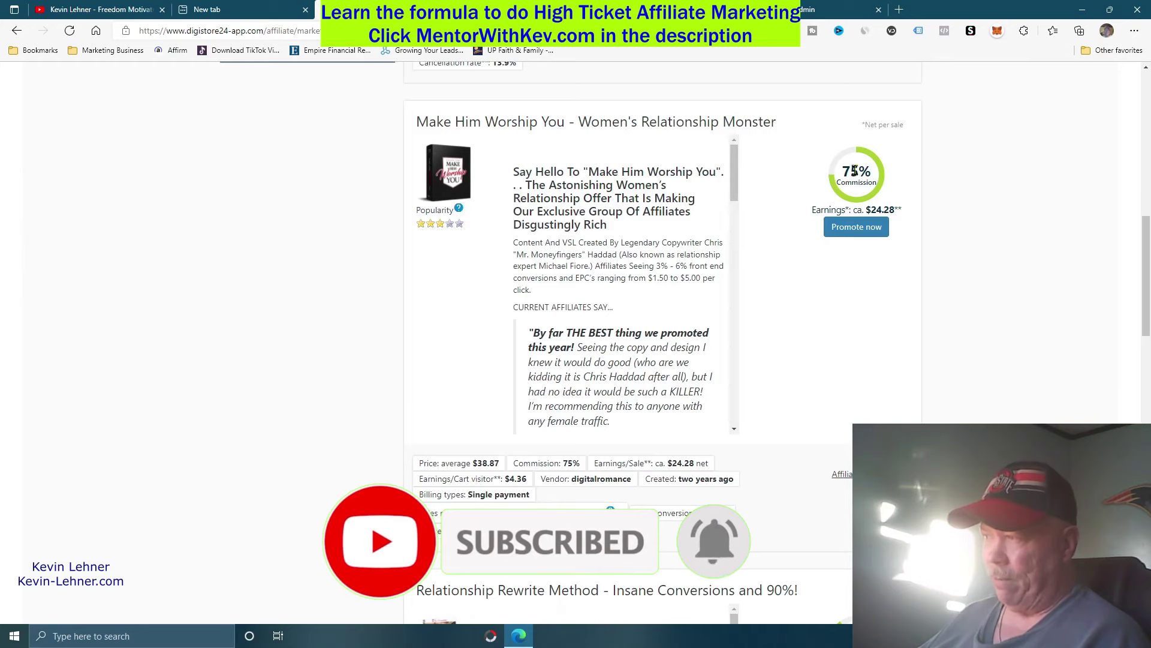
{"action": "left_click_drag", "start_coordinate": [870, 209], "coordinate": [893, 208]}
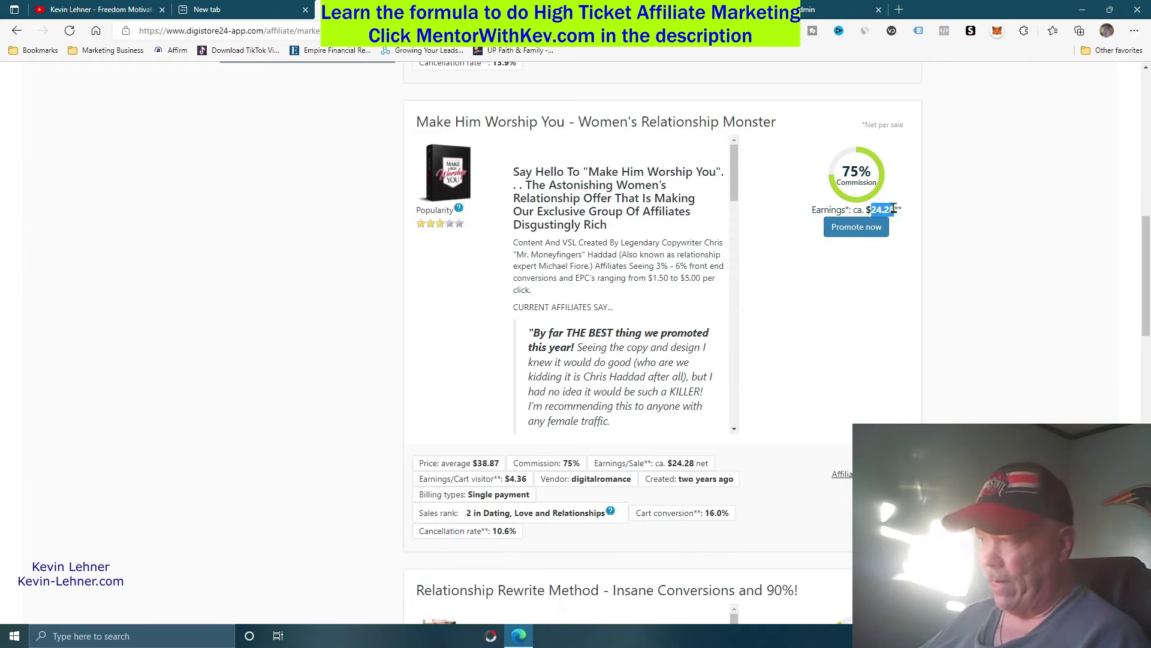
{"action": "left_click", "coordinate": [1015, 264]}
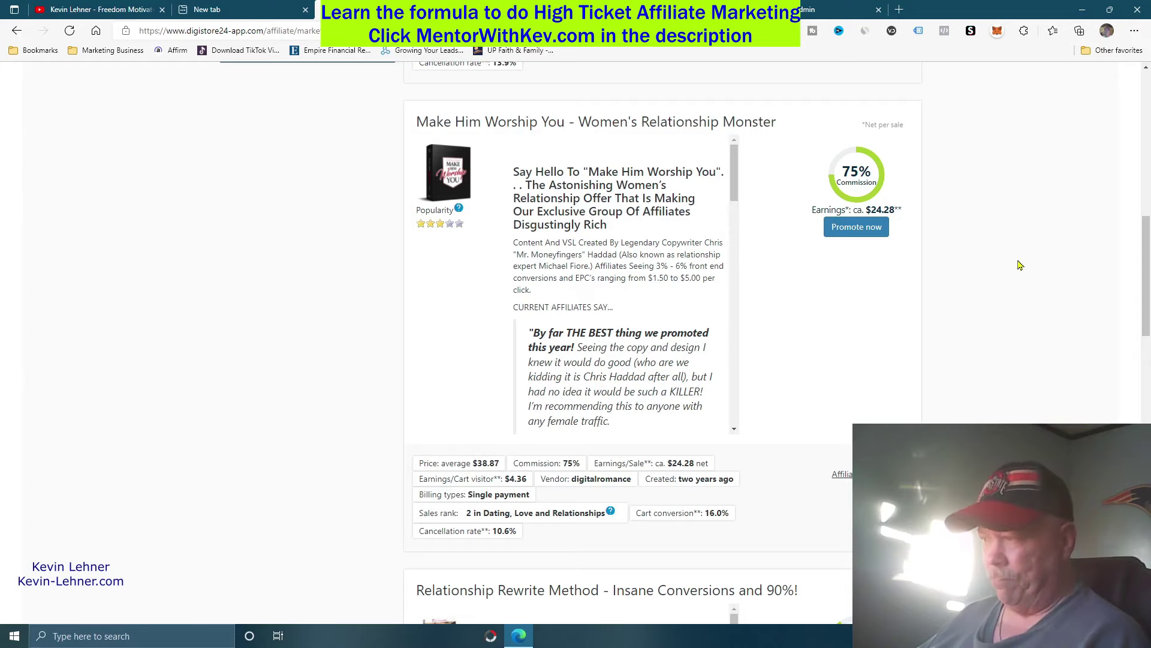
{"action": "left_click", "coordinate": [872, 474]}
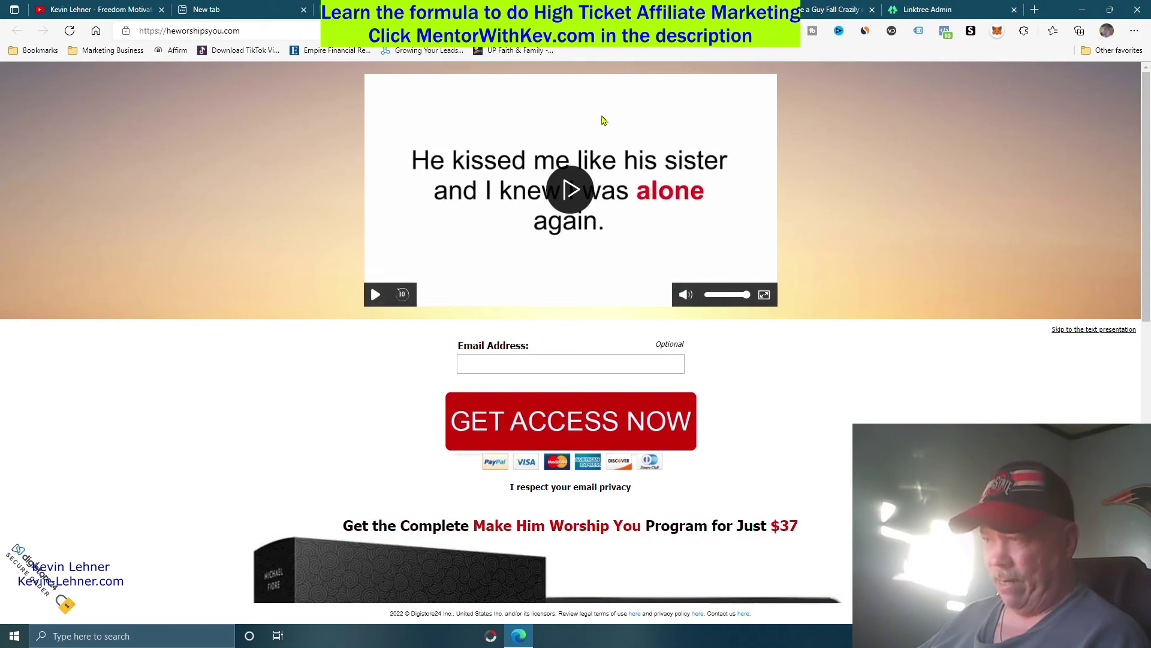
Look over the Make Him Worship You video sales page from the email form down to the footer.
{"action": "scroll", "coordinate": [511, 192], "scroll_direction": "down", "scroll_amount": 7}
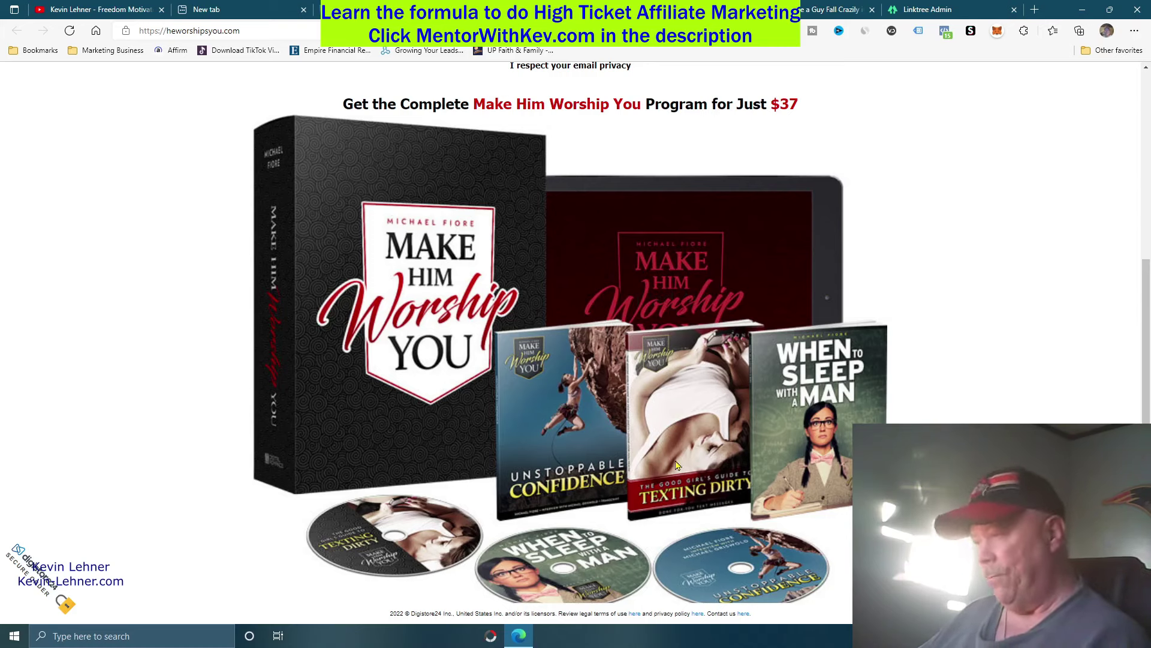
{"action": "scroll", "coordinate": [497, 316], "scroll_direction": "down", "scroll_amount": 4}
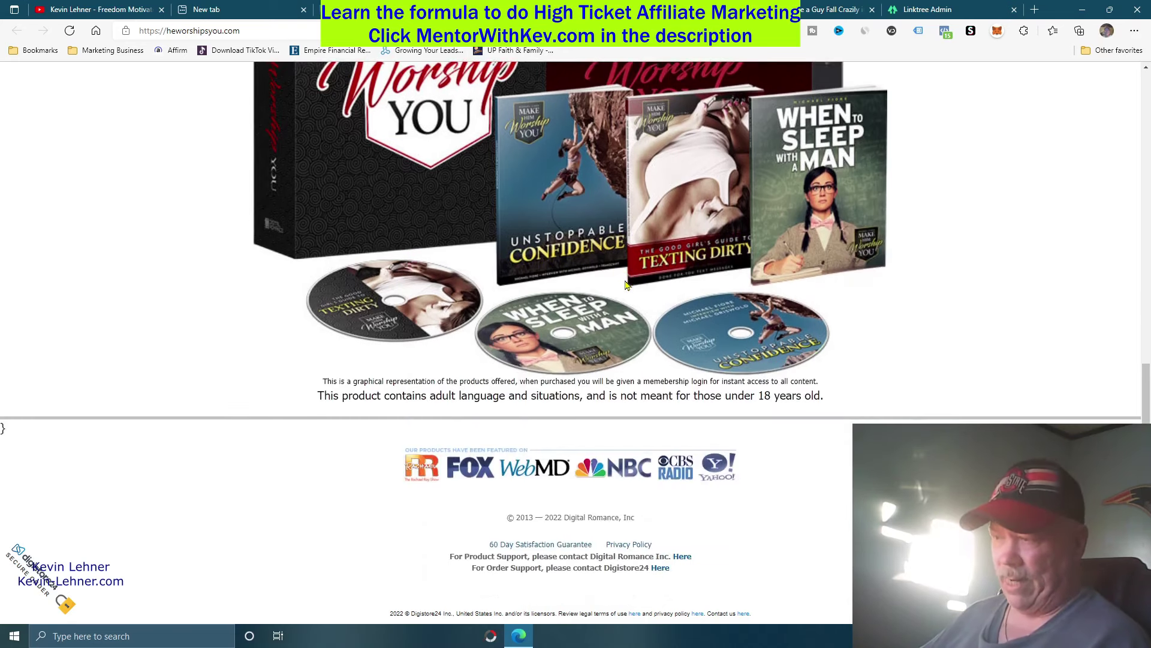
{"action": "scroll", "coordinate": [625, 284], "scroll_direction": "up", "scroll_amount": 4}
{"action": "scroll", "coordinate": [625, 279], "scroll_direction": "up", "scroll_amount": 7}
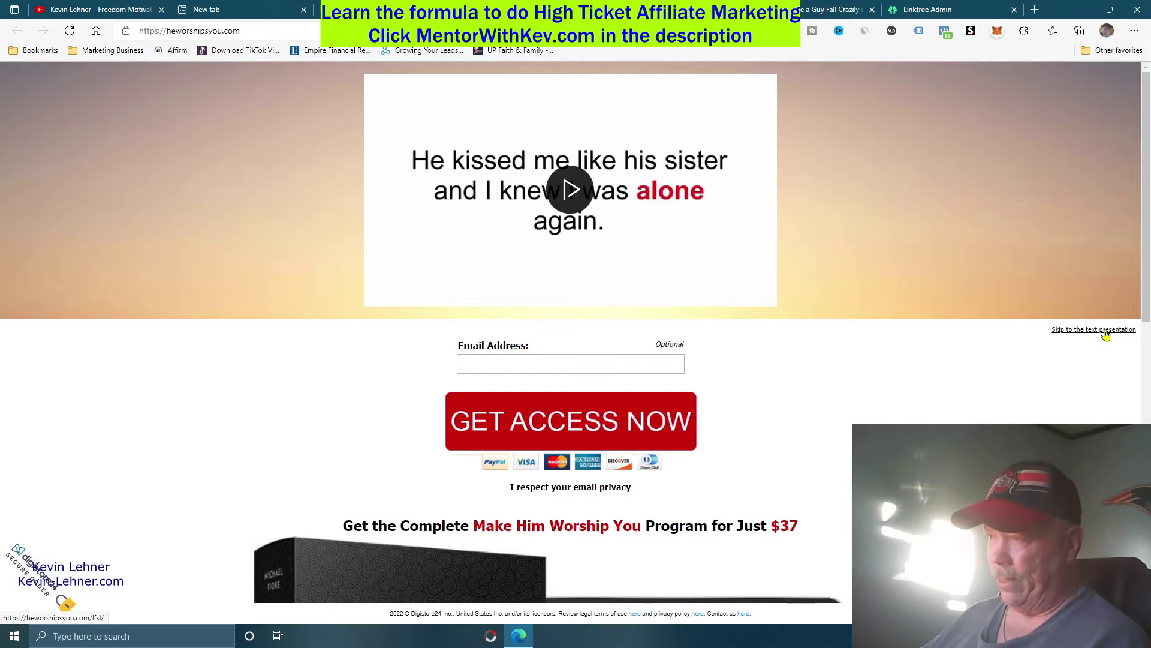
Open the text version of the sales presentation, skim through it, and close the sales page.
{"action": "left_click", "coordinate": [1105, 330]}
{"action": "scroll", "coordinate": [888, 403], "scroll_direction": "down", "scroll_amount": 5}
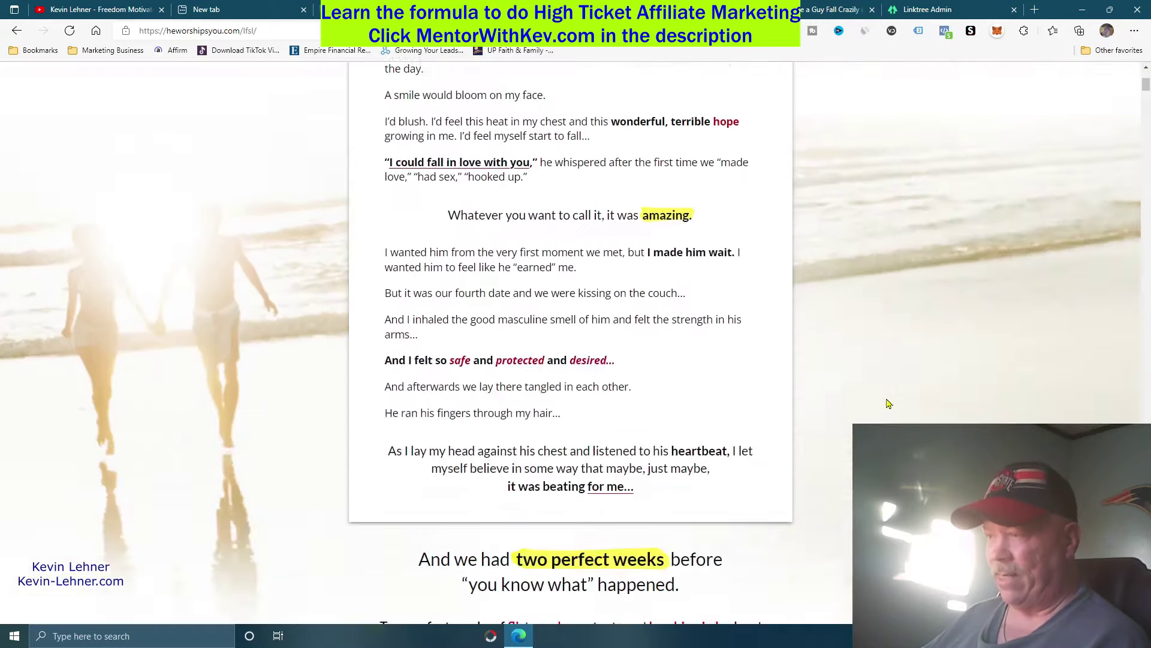
{"action": "scroll", "coordinate": [889, 404], "scroll_direction": "down", "scroll_amount": 20}
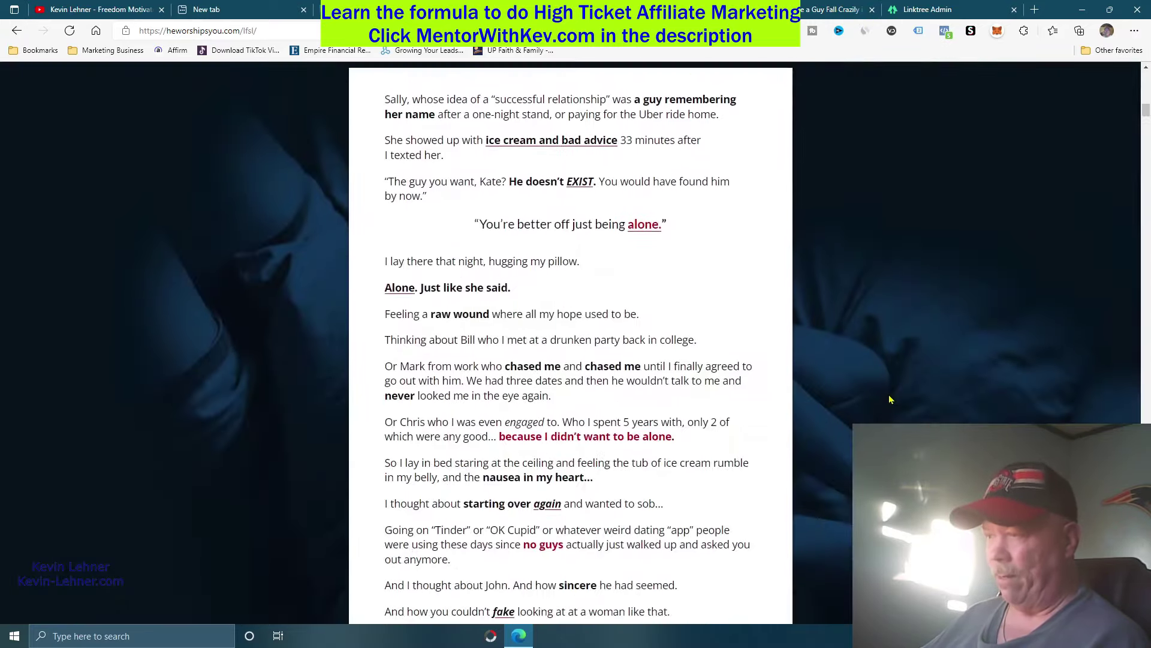
{"action": "scroll", "coordinate": [890, 399], "scroll_direction": "down", "scroll_amount": 5}
{"action": "scroll", "coordinate": [922, 340], "scroll_direction": "up", "scroll_amount": 20}
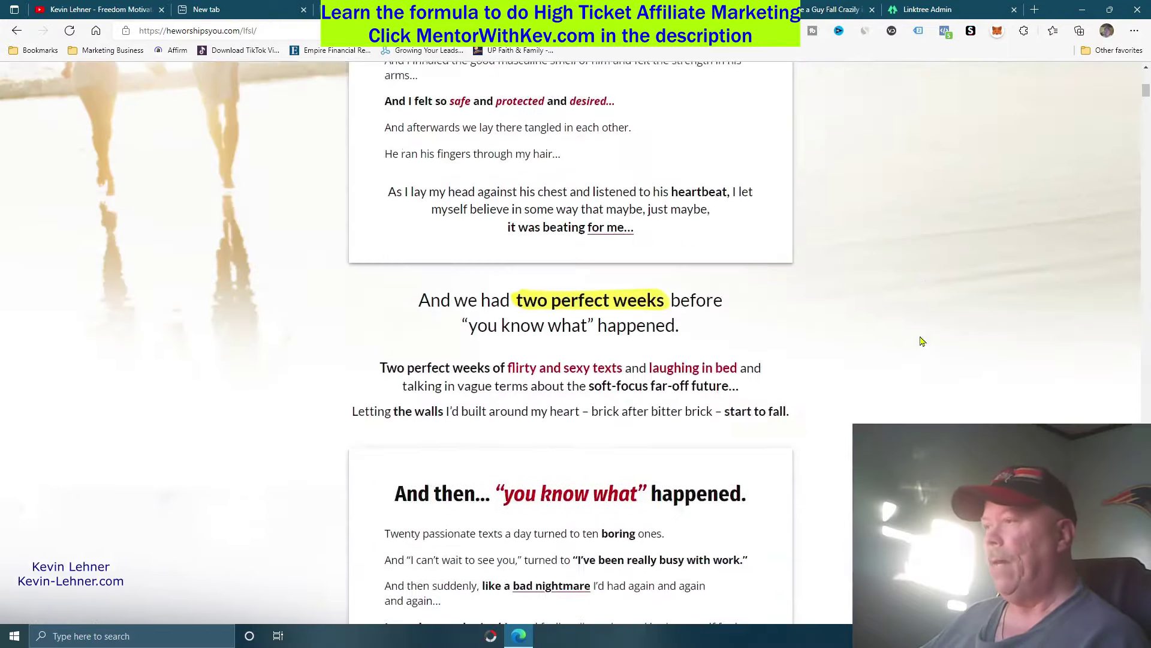
{"action": "scroll", "coordinate": [923, 341], "scroll_direction": "up", "scroll_amount": 10}
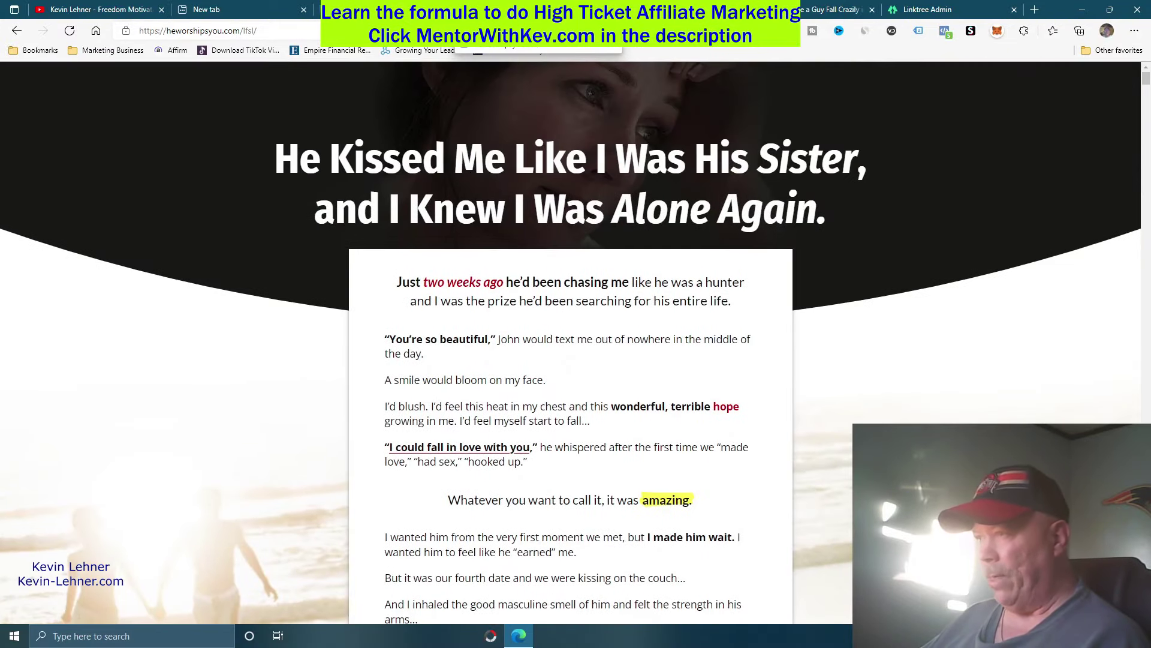
{"action": "key", "text": "ctrl+w"}
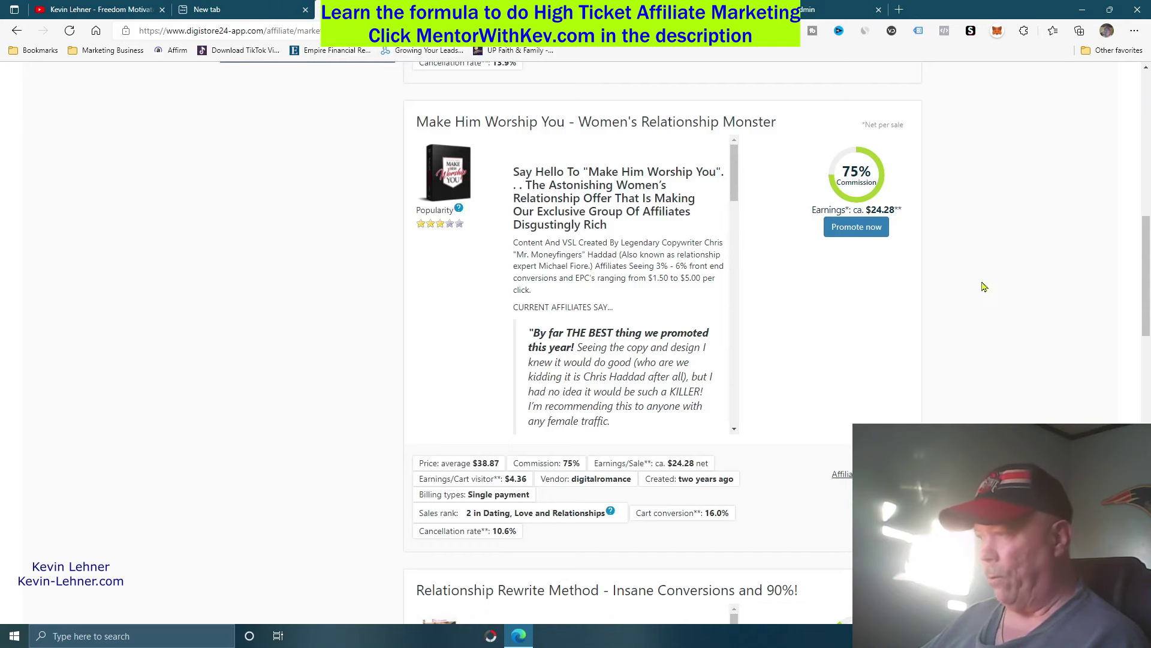
Request promotion of the Make Him Worship You offer to get its promolink, and dismiss the resulting dialog.
{"action": "scroll", "coordinate": [968, 293], "scroll_direction": "up", "scroll_amount": 8}
{"action": "scroll", "coordinate": [974, 287], "scroll_direction": "down", "scroll_amount": 8}
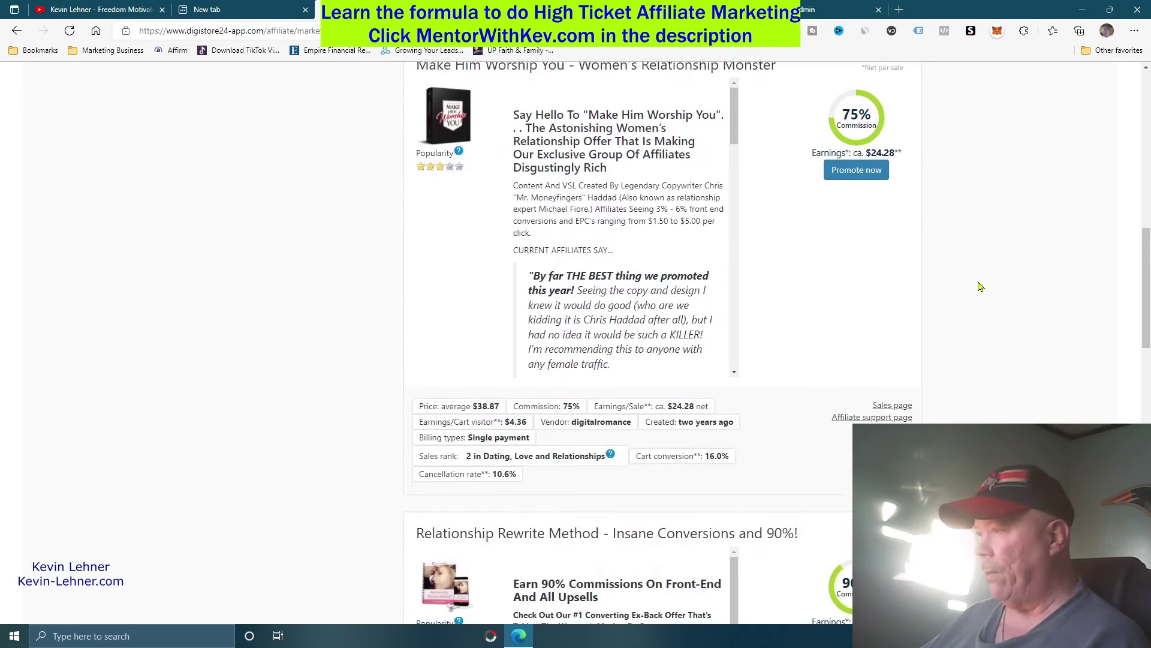
{"action": "left_click", "coordinate": [856, 218]}
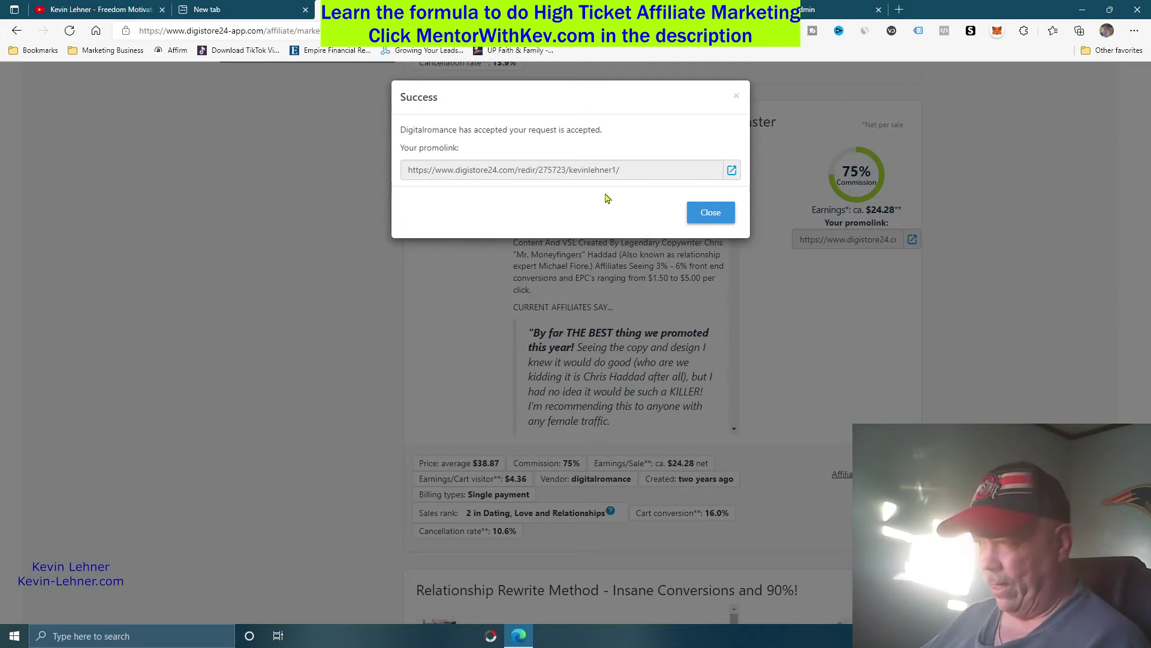
{"action": "left_click", "coordinate": [711, 212]}
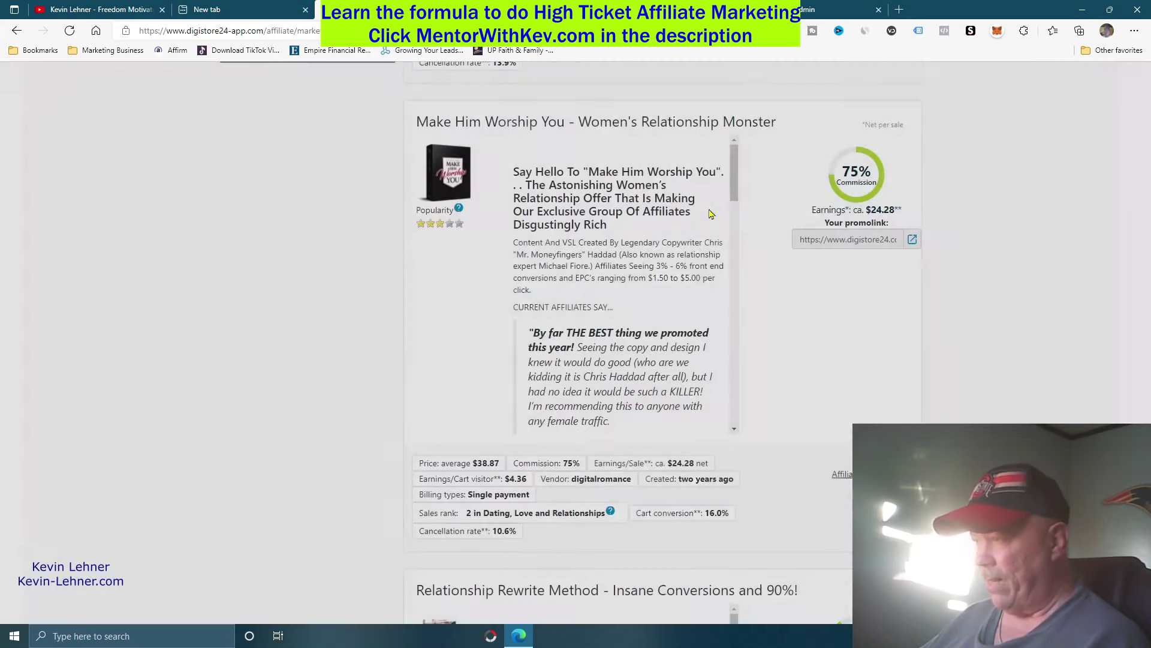
Examine the promolink in the Make Him Worship You listing and the neighbouring marketplace offer.
{"action": "scroll", "coordinate": [964, 375], "scroll_direction": "up", "scroll_amount": 7}
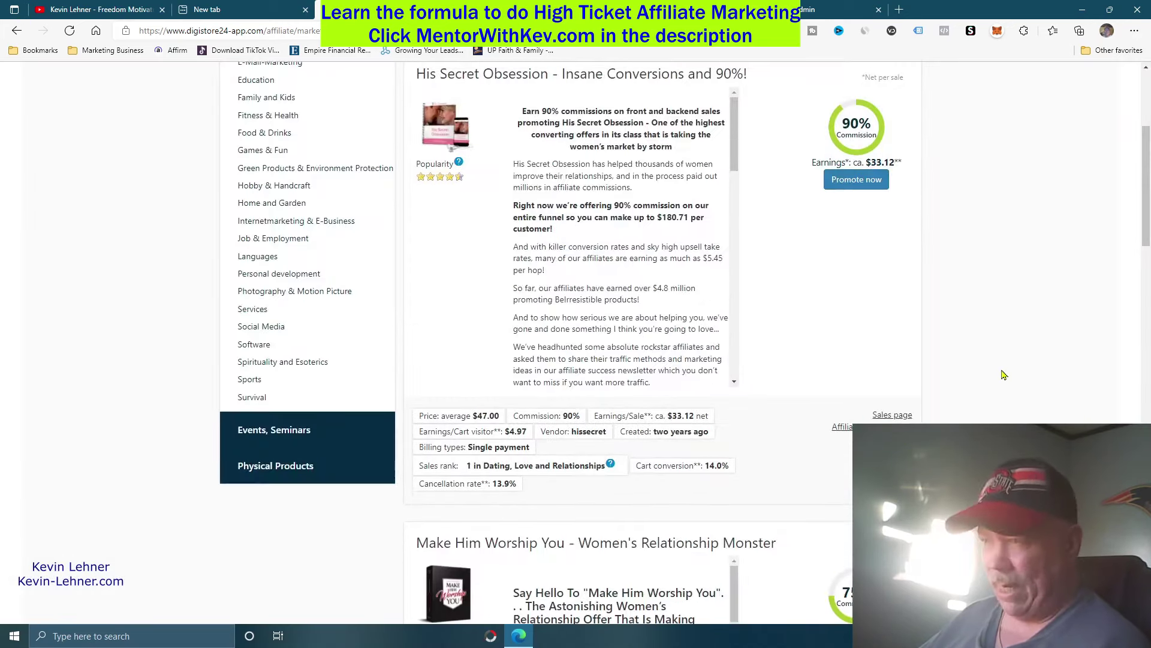
{"action": "scroll", "coordinate": [1004, 375], "scroll_direction": "down", "scroll_amount": 4}
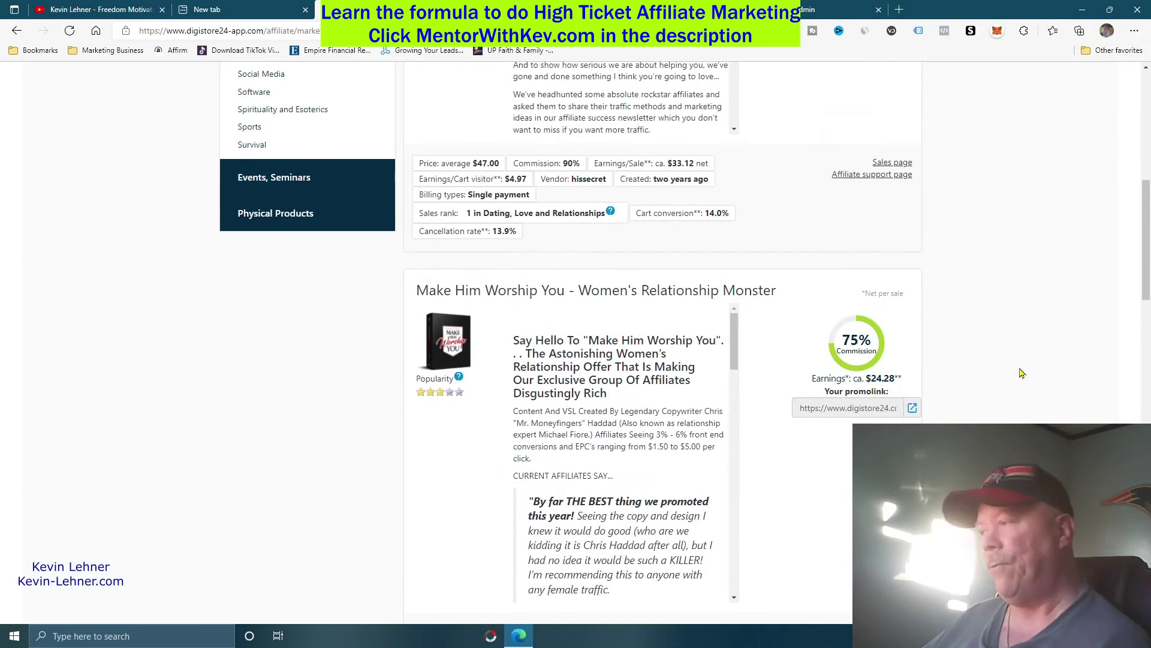
{"action": "scroll", "coordinate": [1015, 370], "scroll_direction": "down", "scroll_amount": 1}
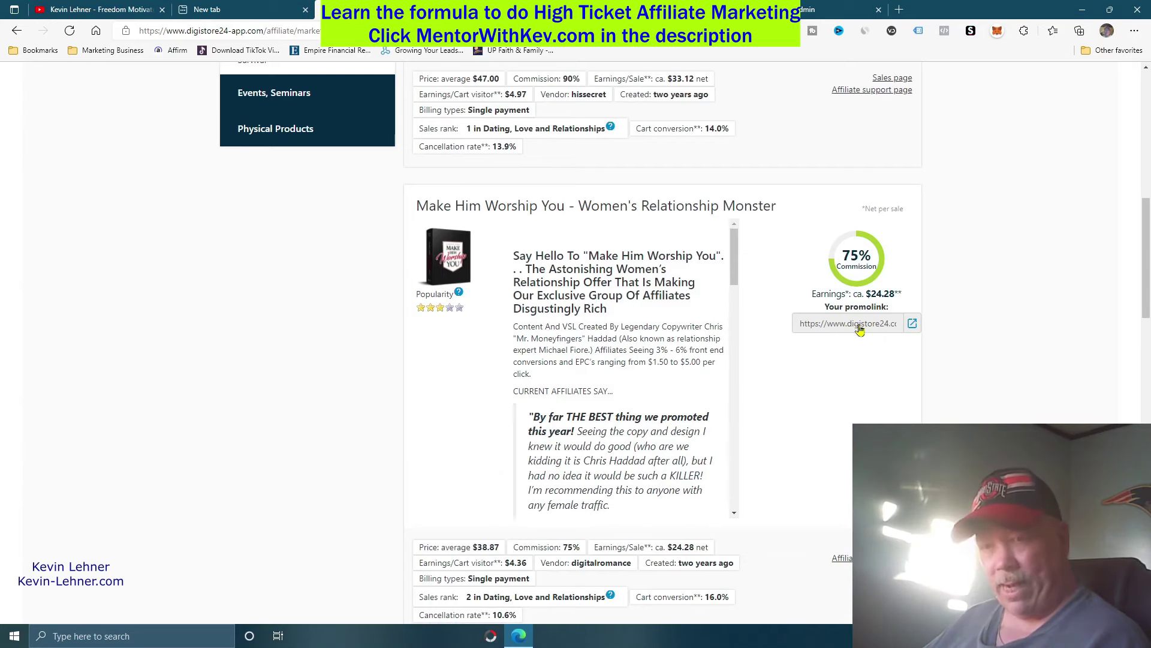
{"action": "scroll", "coordinate": [879, 337], "scroll_direction": "up", "scroll_amount": 1}
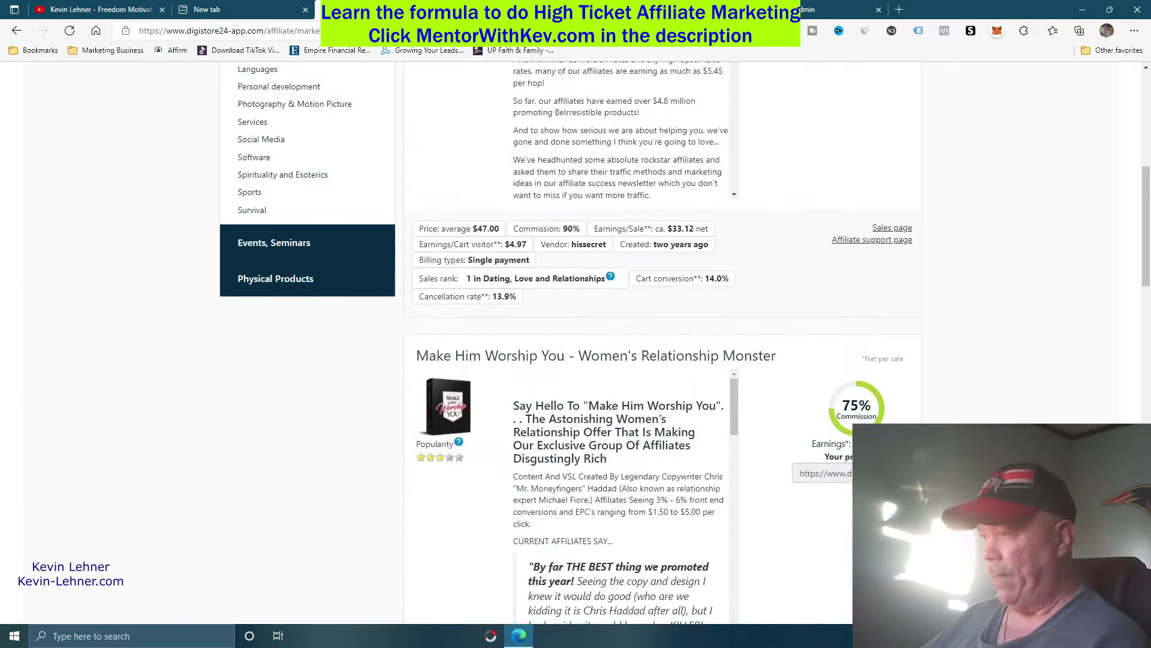
{"action": "scroll", "coordinate": [576, 342], "scroll_direction": "down", "scroll_amount": 3}
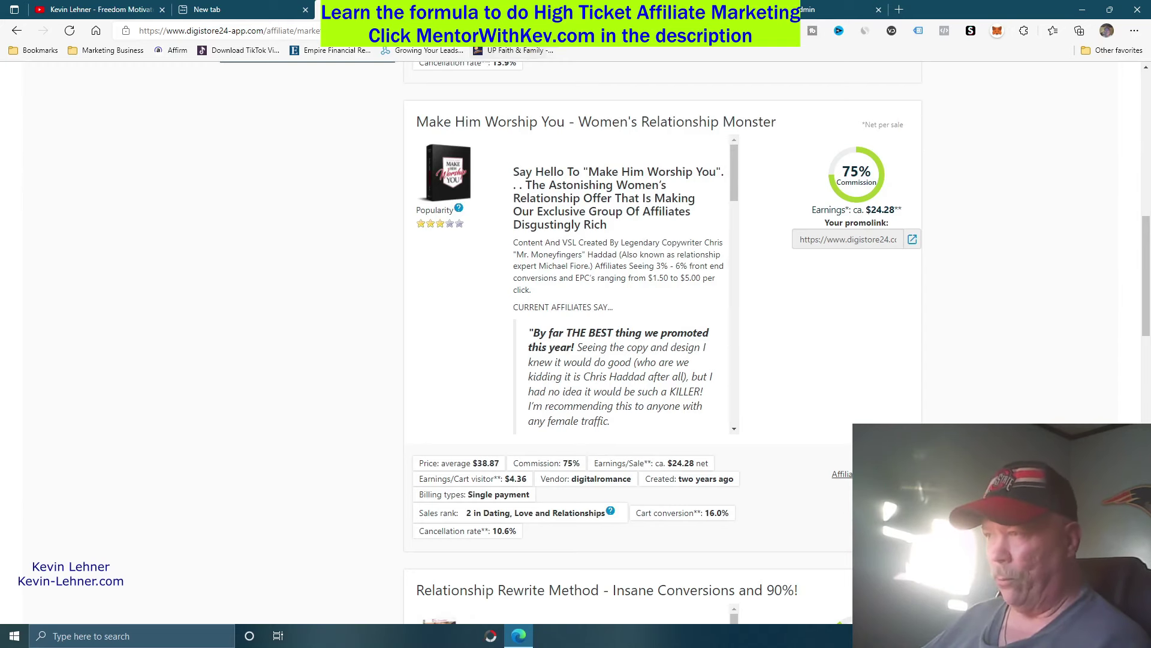
Switch to the LiveJournal home page and highlight livejournal.com in its web address.
{"action": "left_click", "coordinate": [529, 9]}
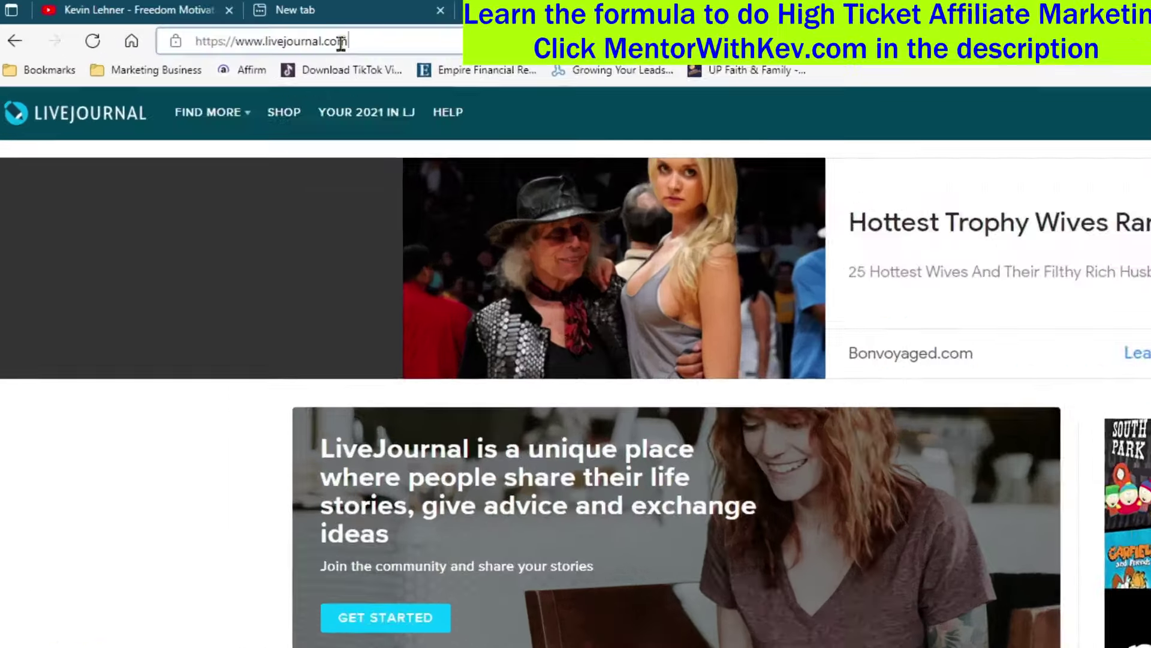
{"action": "left_click_drag", "start_coordinate": [243, 30], "coordinate": [187, 34]}
{"action": "left_click_drag", "start_coordinate": [485, 87], "coordinate": [479, 85]}
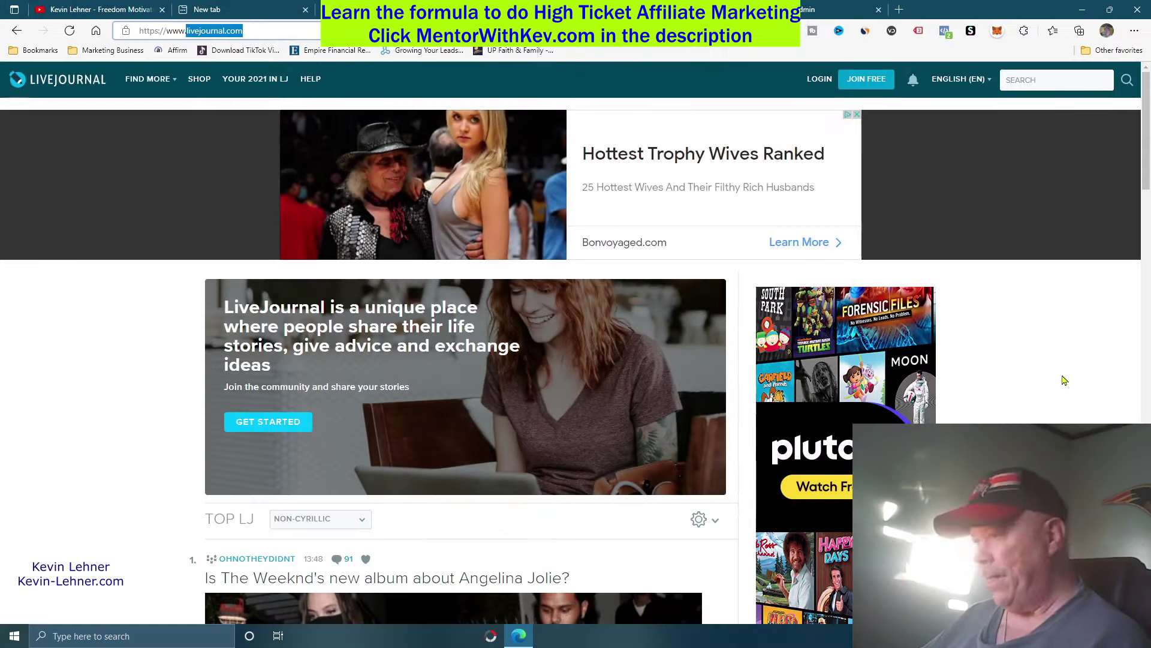
Examine the top entries, journals and communities on the LiveJournal home page.
{"action": "scroll", "coordinate": [1053, 390], "scroll_direction": "down", "scroll_amount": 2}
{"action": "scroll", "coordinate": [1054, 391], "scroll_direction": "down", "scroll_amount": 3}
{"action": "scroll", "coordinate": [1056, 390], "scroll_direction": "up", "scroll_amount": 4}
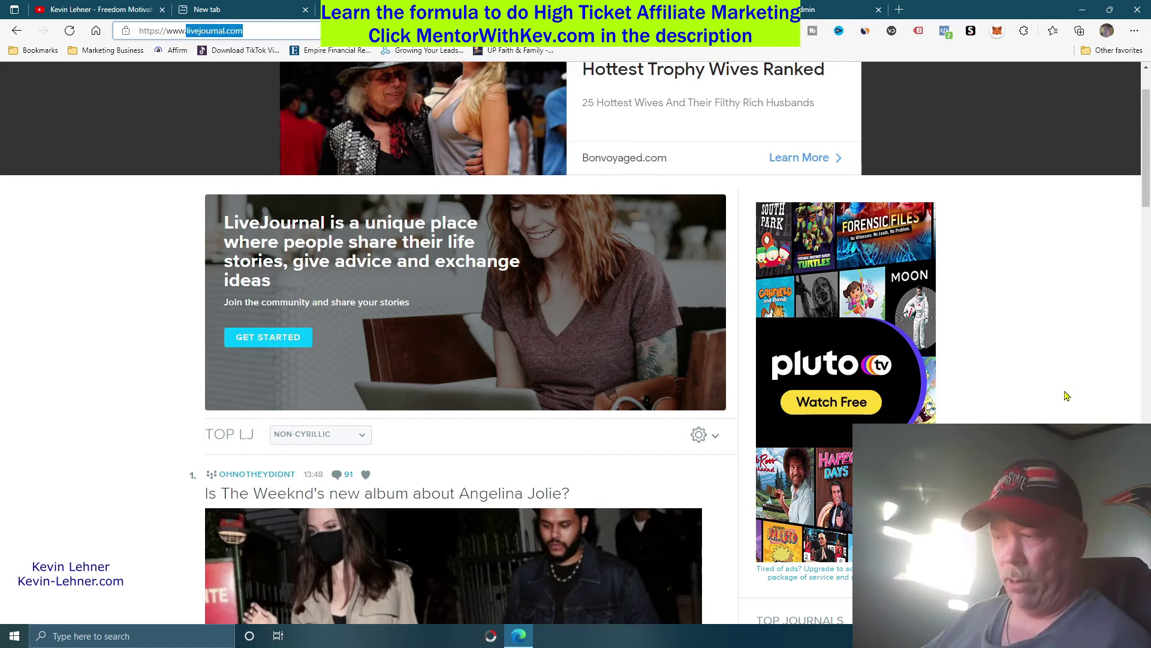
{"action": "scroll", "coordinate": [1069, 392], "scroll_direction": "down", "scroll_amount": 4}
{"action": "scroll", "coordinate": [1071, 393], "scroll_direction": "down", "scroll_amount": 8}
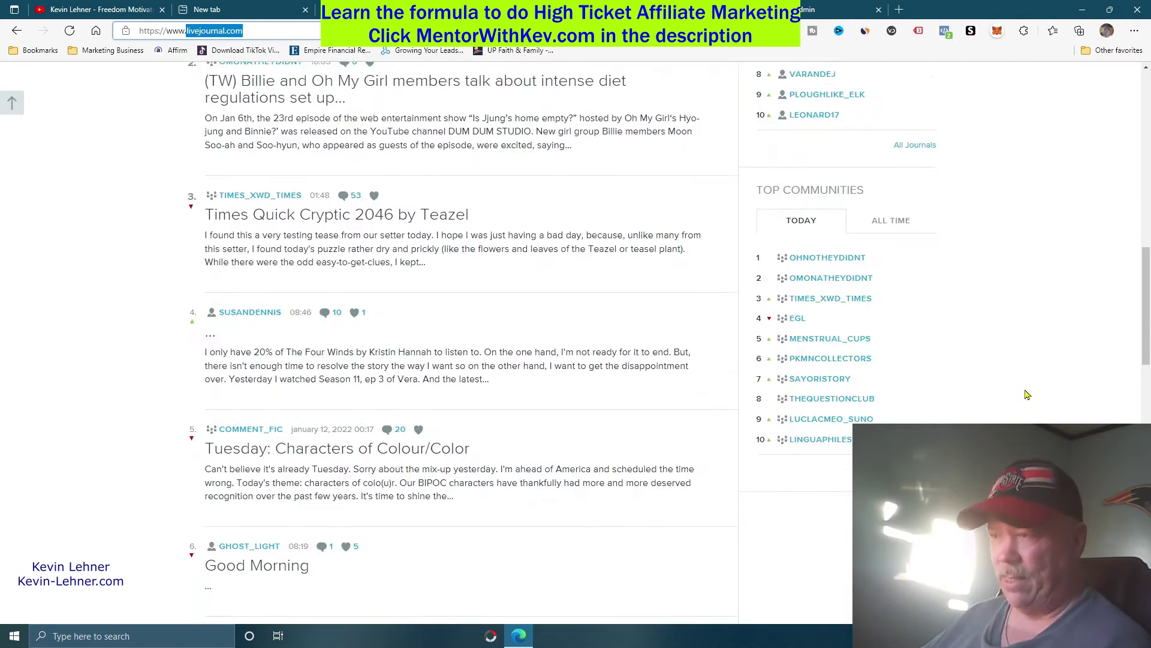
{"action": "scroll", "coordinate": [1029, 394], "scroll_direction": "down", "scroll_amount": 11}
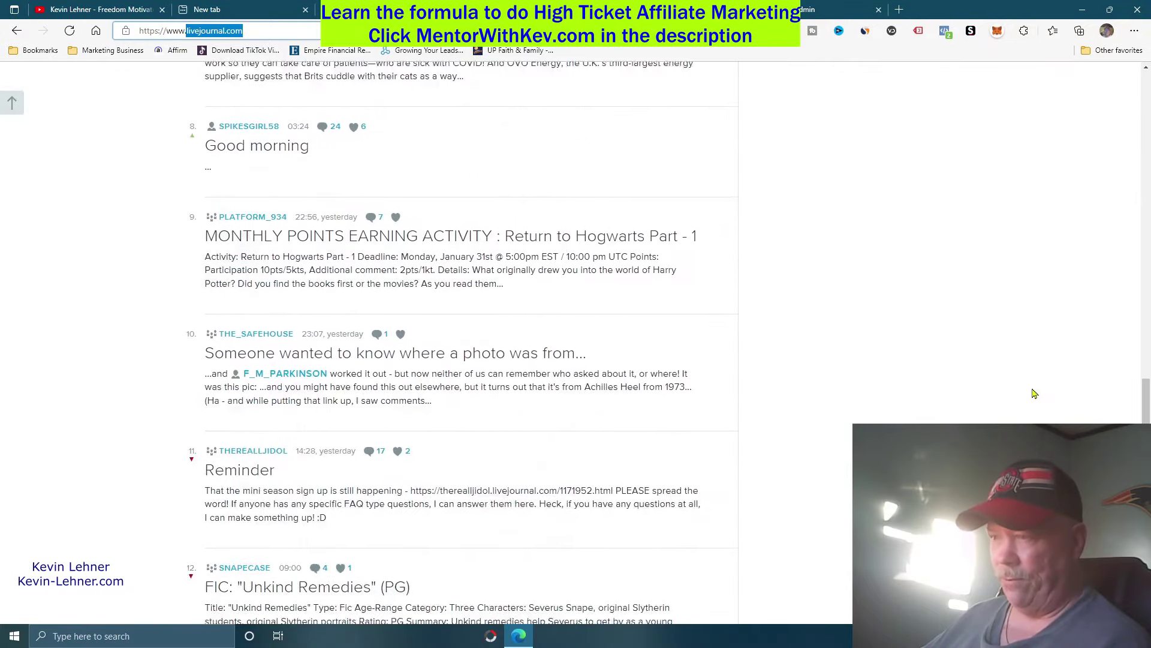
{"action": "scroll", "coordinate": [1034, 394], "scroll_direction": "down", "scroll_amount": 6}
{"action": "scroll", "coordinate": [1037, 396], "scroll_direction": "up", "scroll_amount": 17}
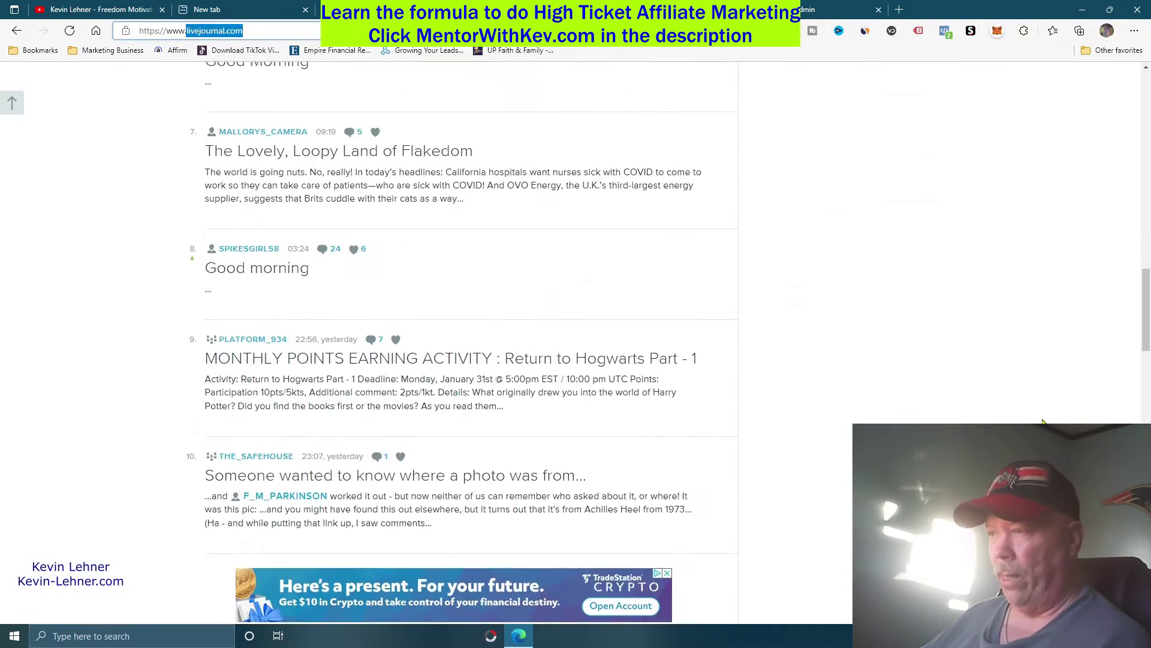
{"action": "scroll", "coordinate": [1047, 420], "scroll_direction": "up", "scroll_amount": 12}
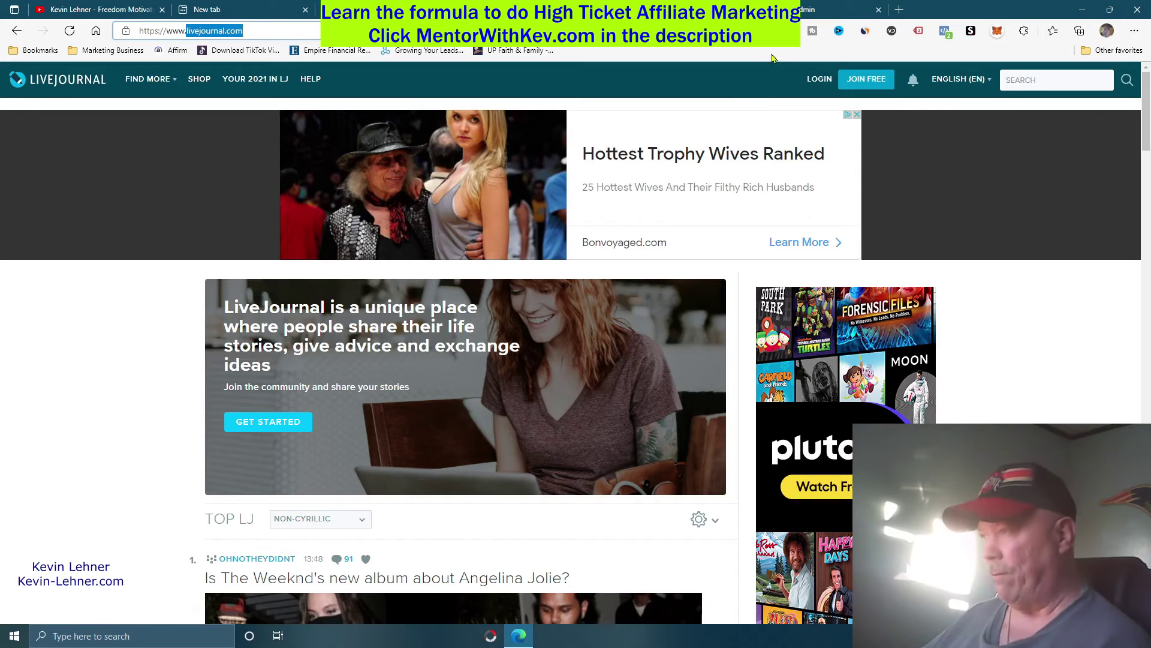
Check the Similarweb ranking and visit statistics for livejournal.com, and close the report.
{"action": "left_click", "coordinate": [865, 33]}
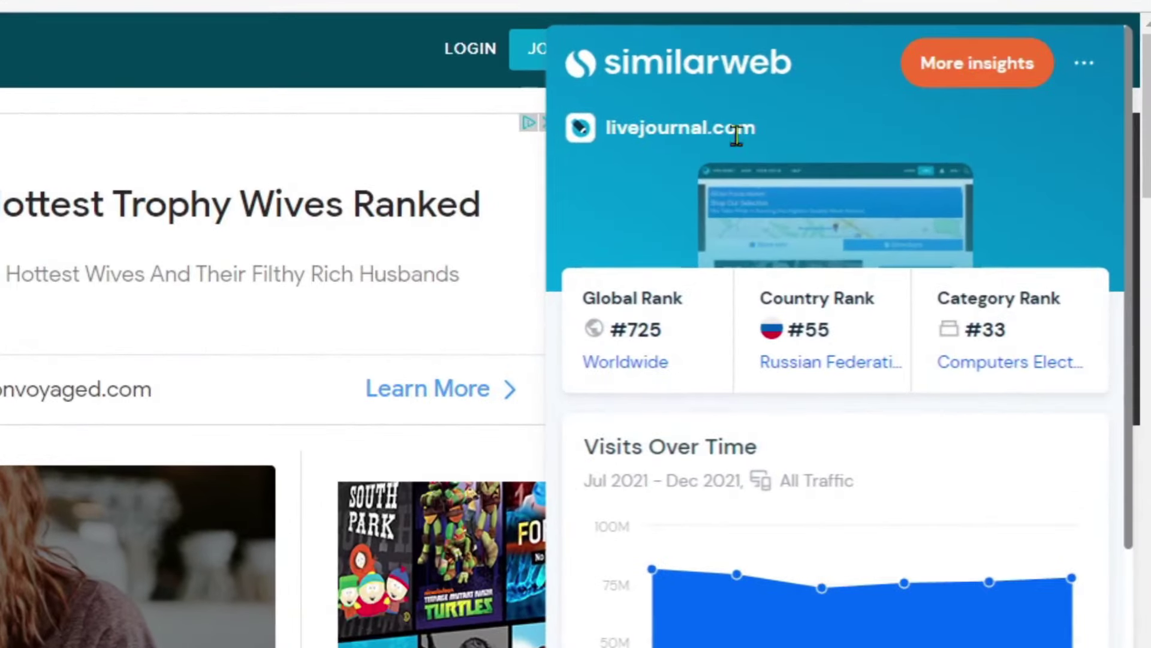
{"action": "scroll", "coordinate": [972, 311], "scroll_direction": "down", "scroll_amount": 2}
{"action": "scroll", "coordinate": [923, 353], "scroll_direction": "down", "scroll_amount": 5}
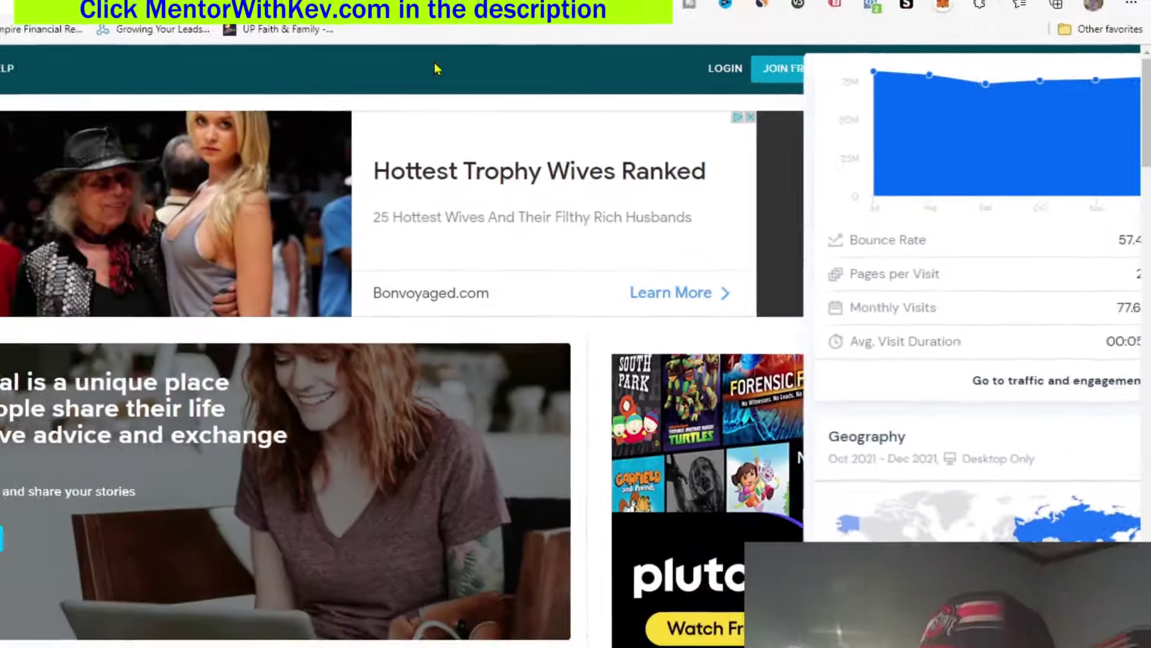
{"action": "left_click", "coordinate": [35, 49]}
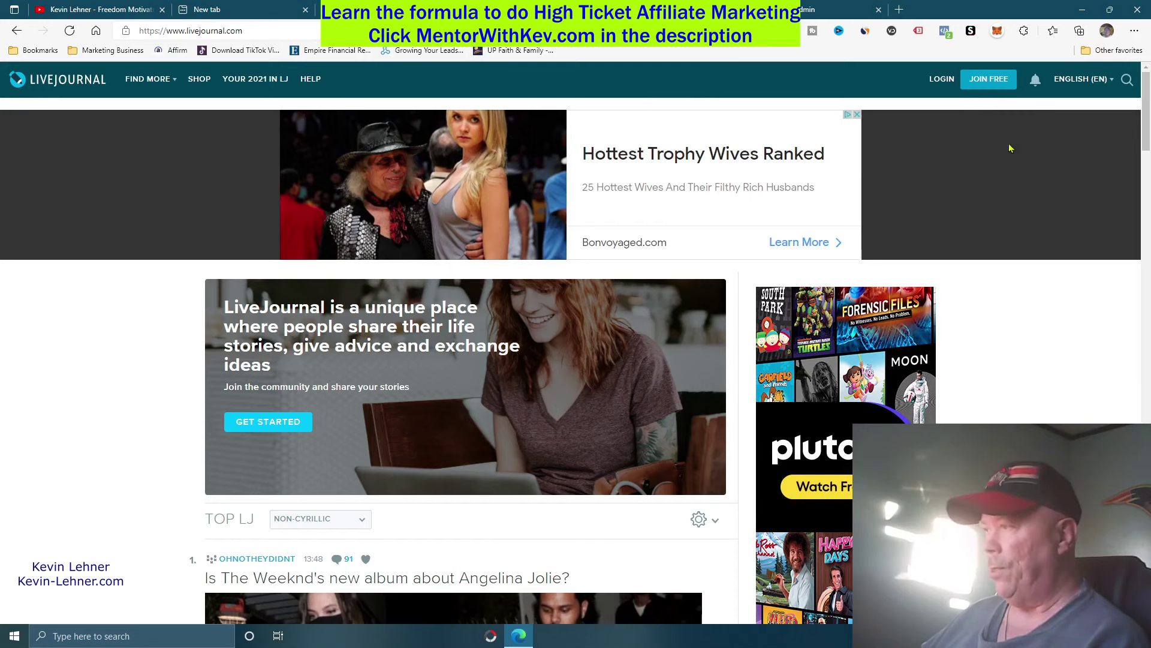
Open LiveJournal's free sign-up form and look over its fields and social network registration options.
{"action": "left_click", "coordinate": [1000, 80]}
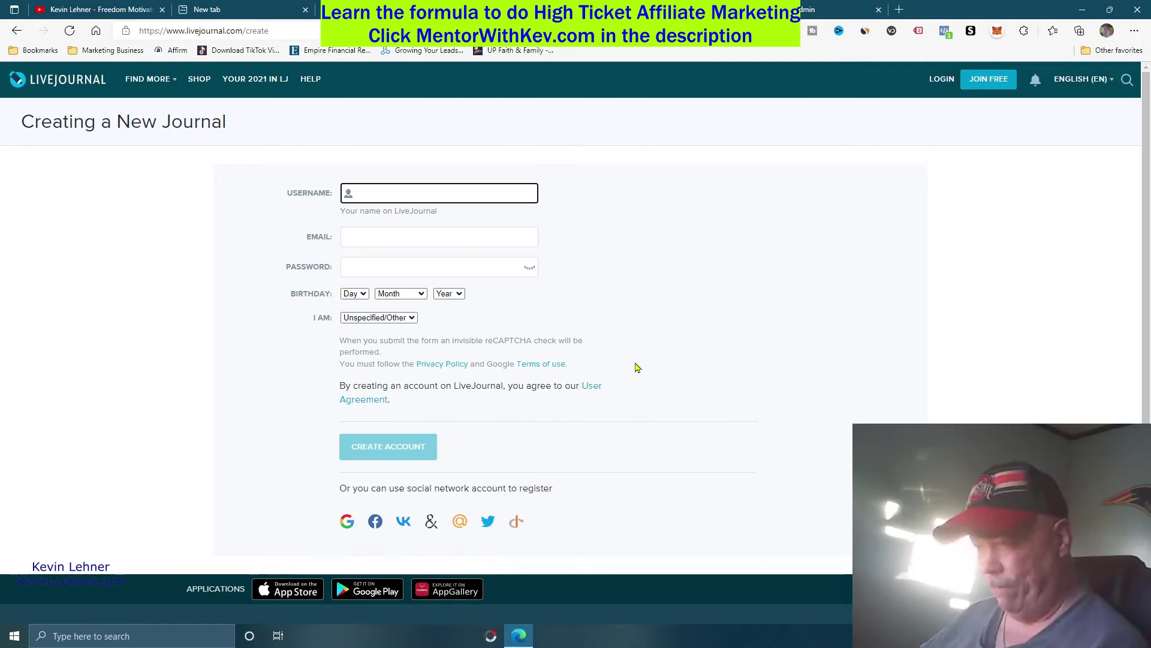
{"action": "scroll", "coordinate": [655, 404], "scroll_direction": "down", "scroll_amount": 2}
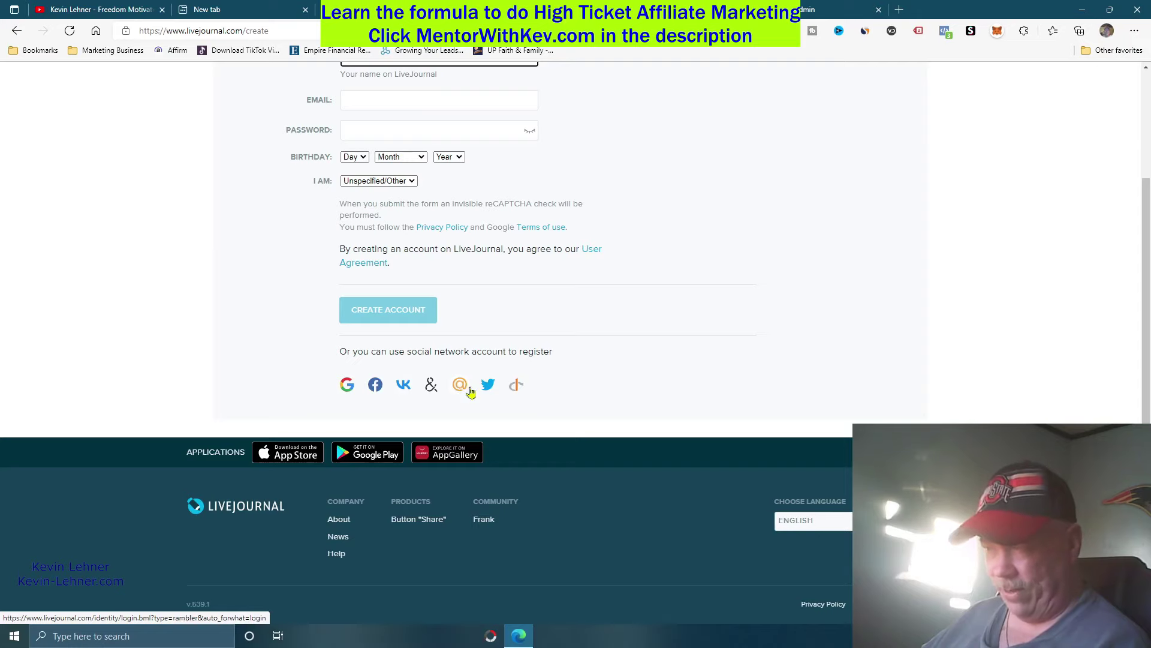
{"action": "scroll", "coordinate": [947, 335], "scroll_direction": "up", "scroll_amount": 3}
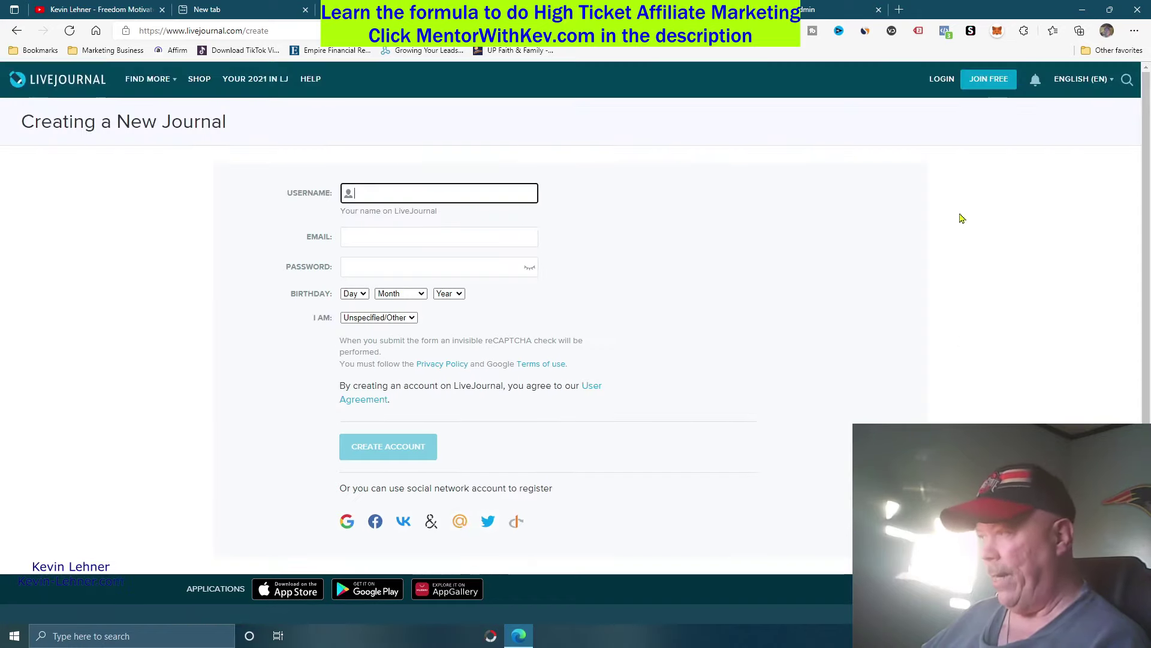
Log in to LiveJournal with the existing Google account and go back to the home page.
{"action": "left_click", "coordinate": [940, 83]}
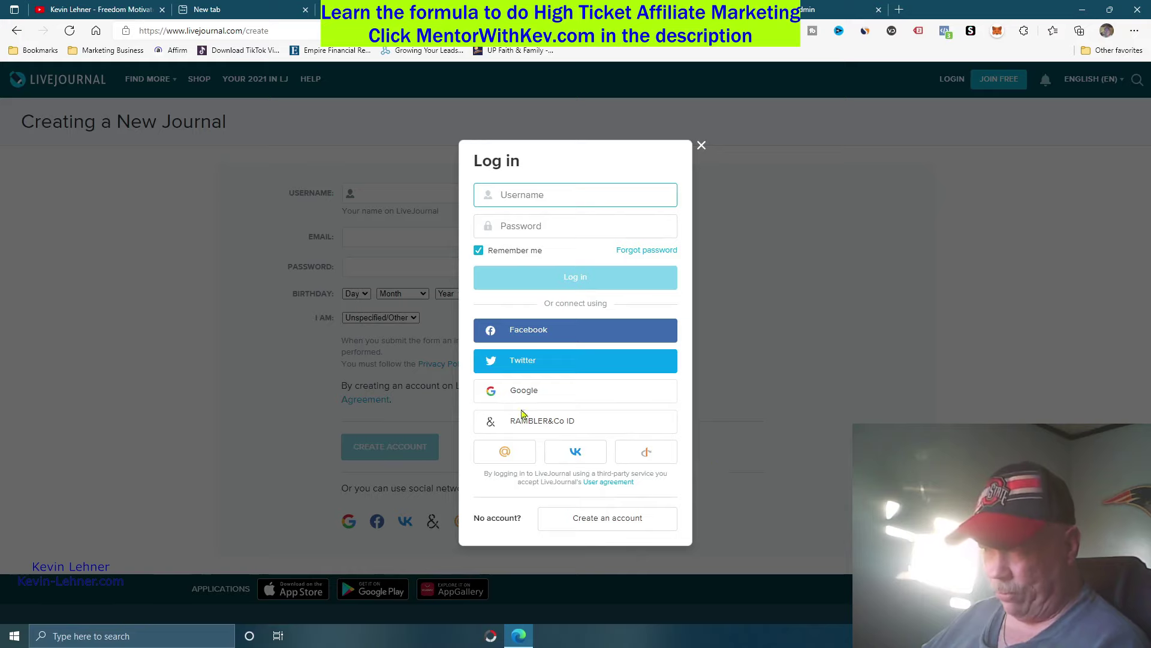
{"action": "left_click", "coordinate": [537, 391]}
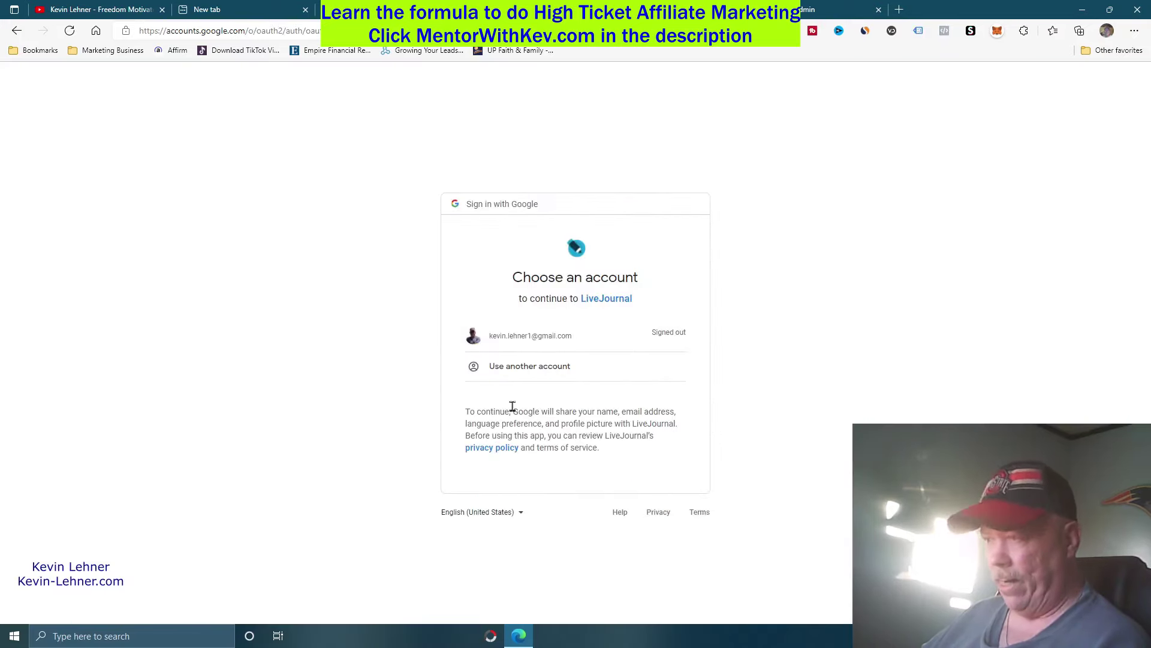
{"action": "left_click", "coordinate": [512, 334]}
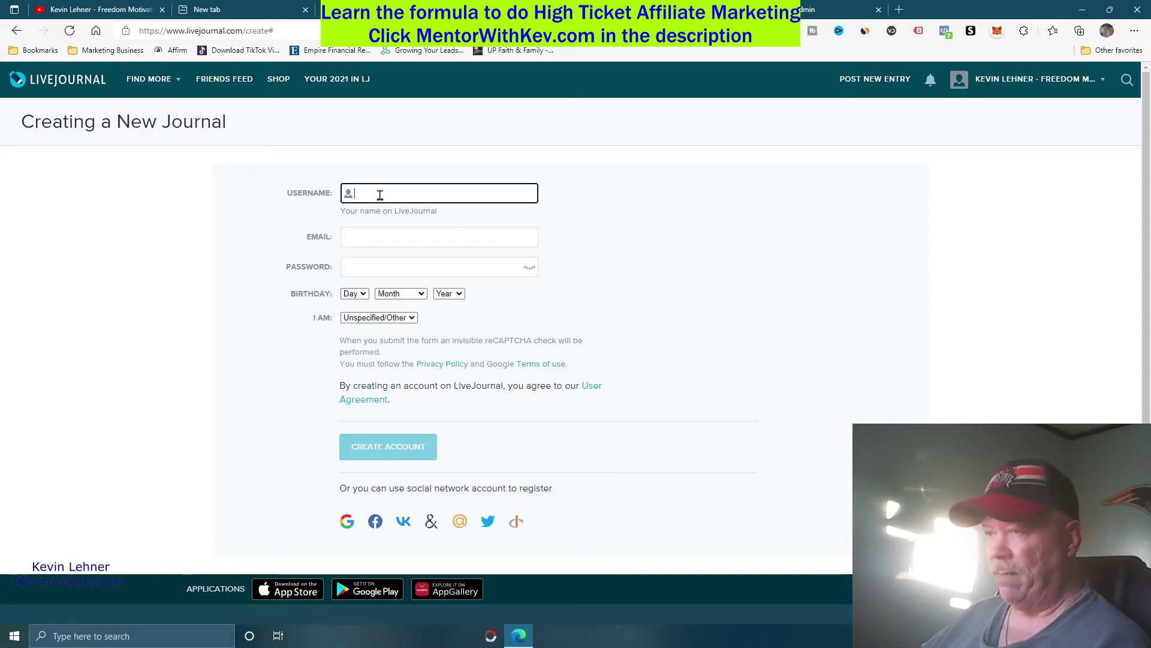
{"action": "left_click", "coordinate": [70, 83]}
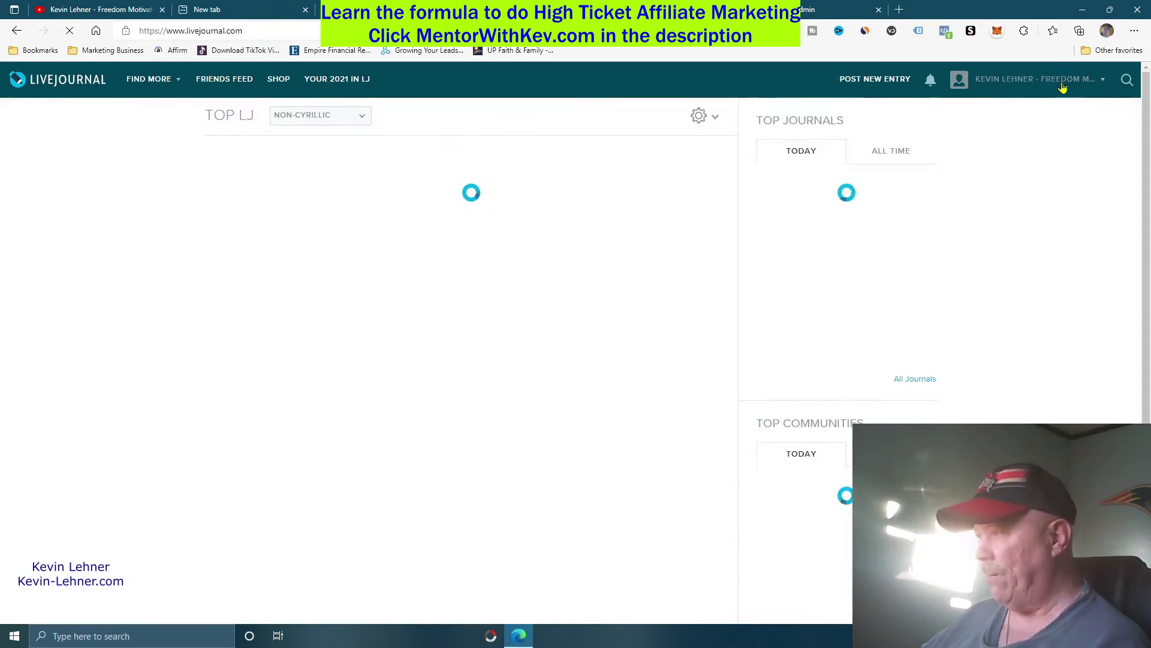
{"action": "mouse_move", "coordinate": [1045, 84]}
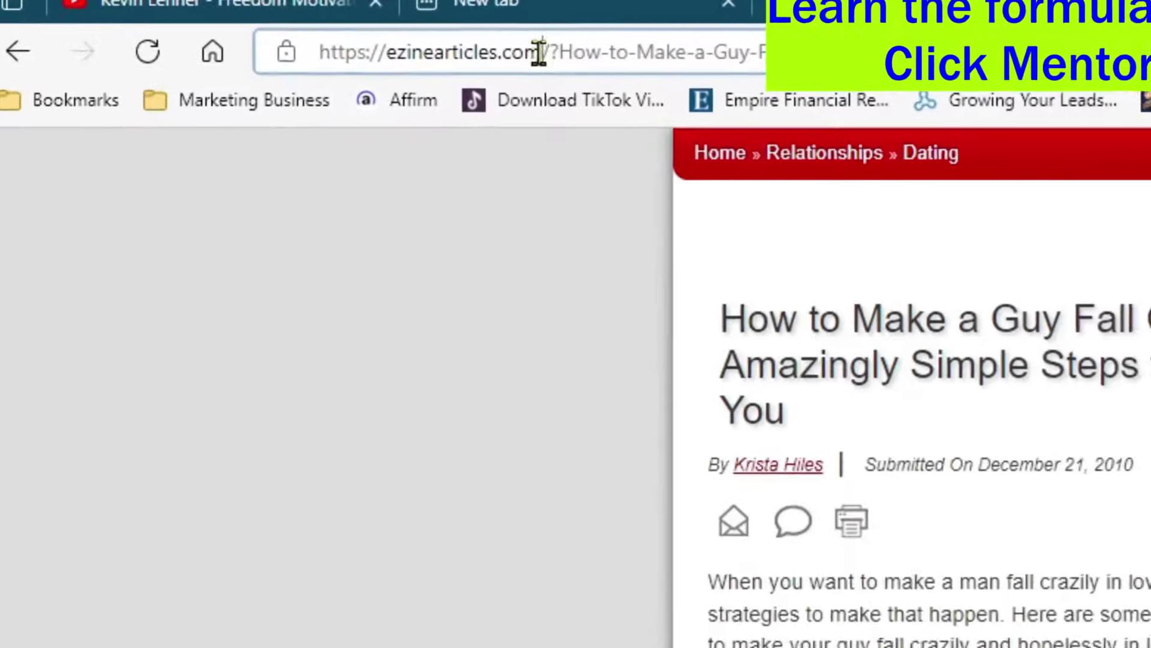
Highlight ezinearticles.com in the article's web address and compare the article with the Make Him Worship You offer on Digistore24.
{"action": "left_click_drag", "start_coordinate": [540, 53], "coordinate": [391, 57]}
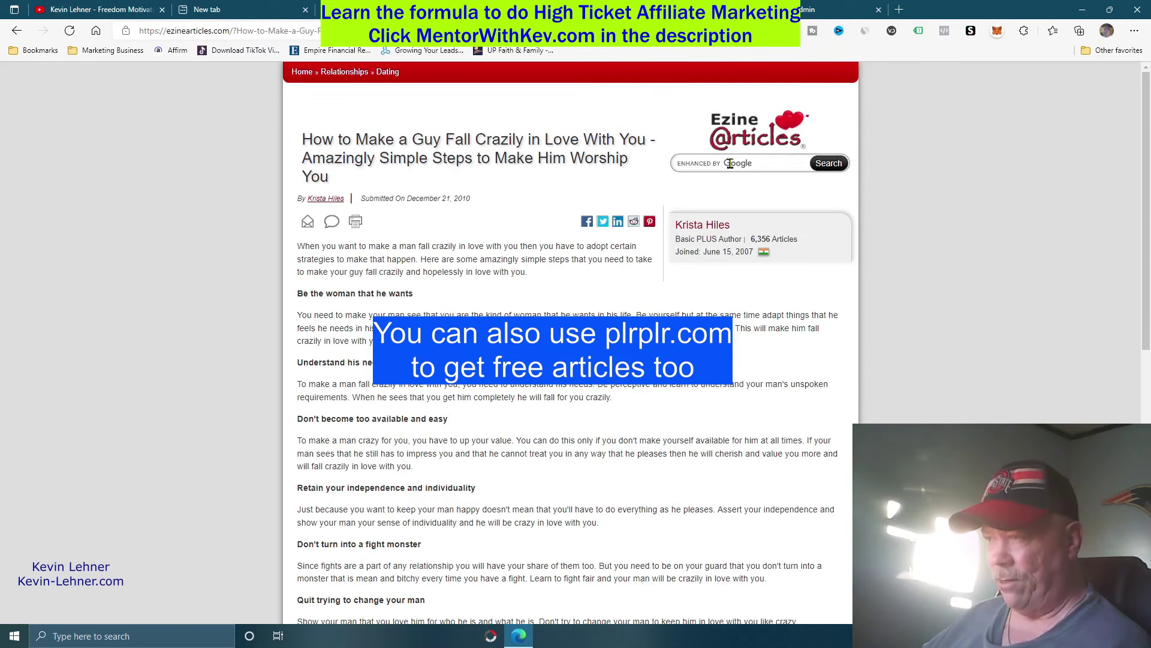
{"action": "left_click", "coordinate": [387, 10]}
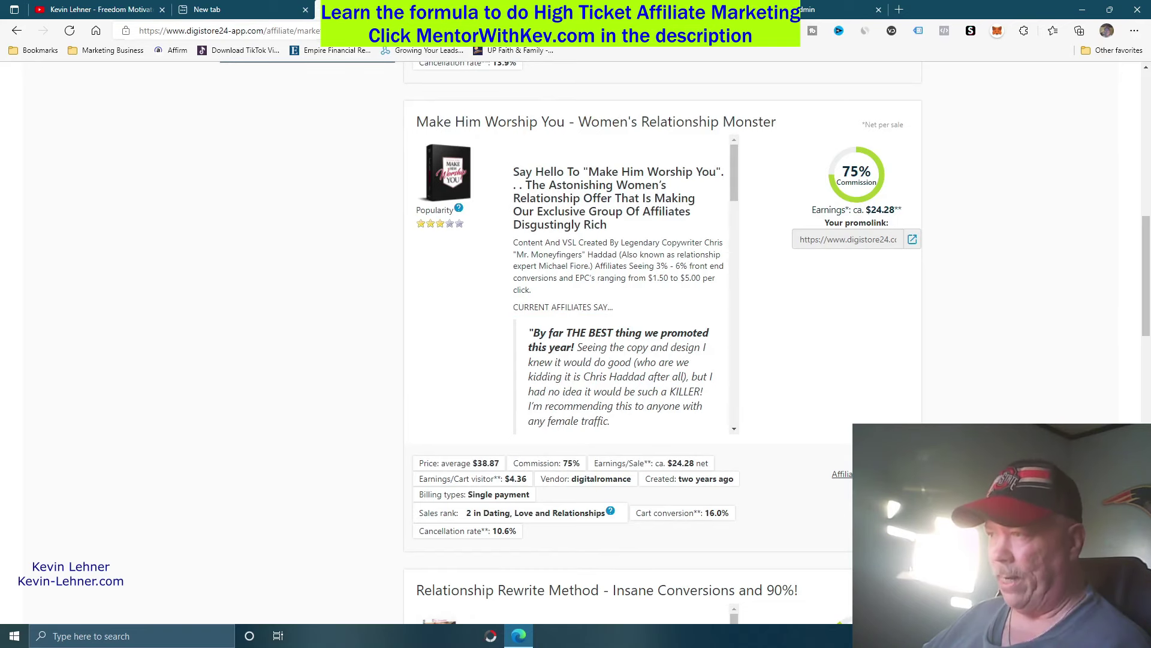
{"action": "left_click", "coordinate": [675, 10]}
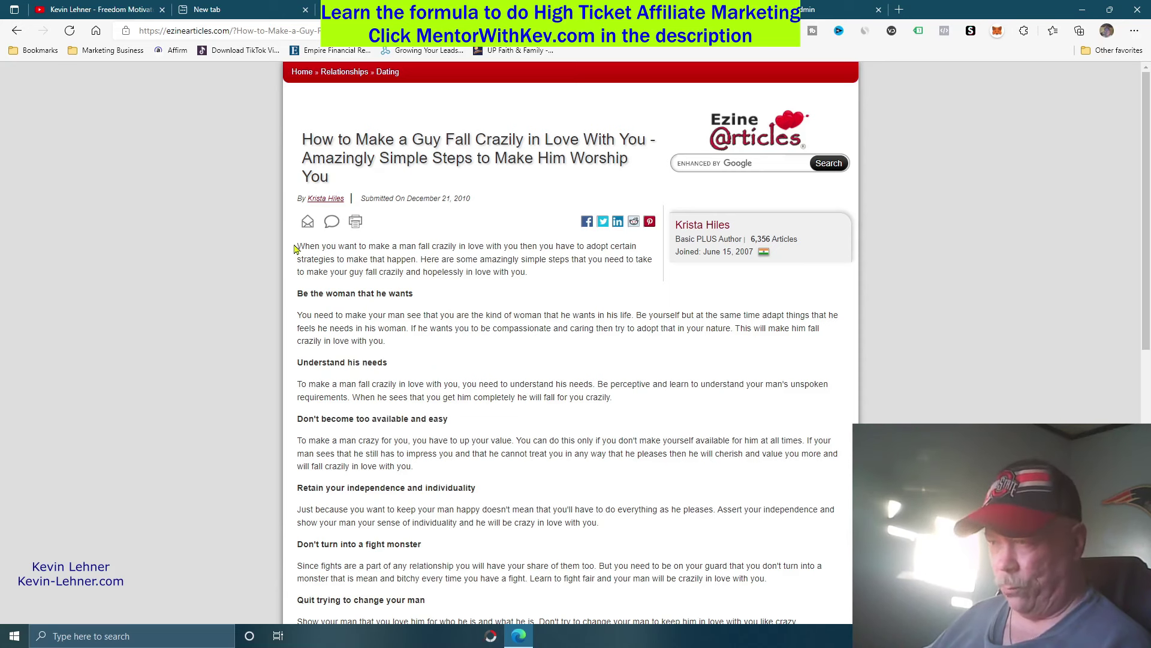
Copy the article's body text from the introduction through the Have fun together section into the new LiveJournal entry.
{"action": "left_click_drag", "start_coordinate": [294, 249], "coordinate": [622, 536]}
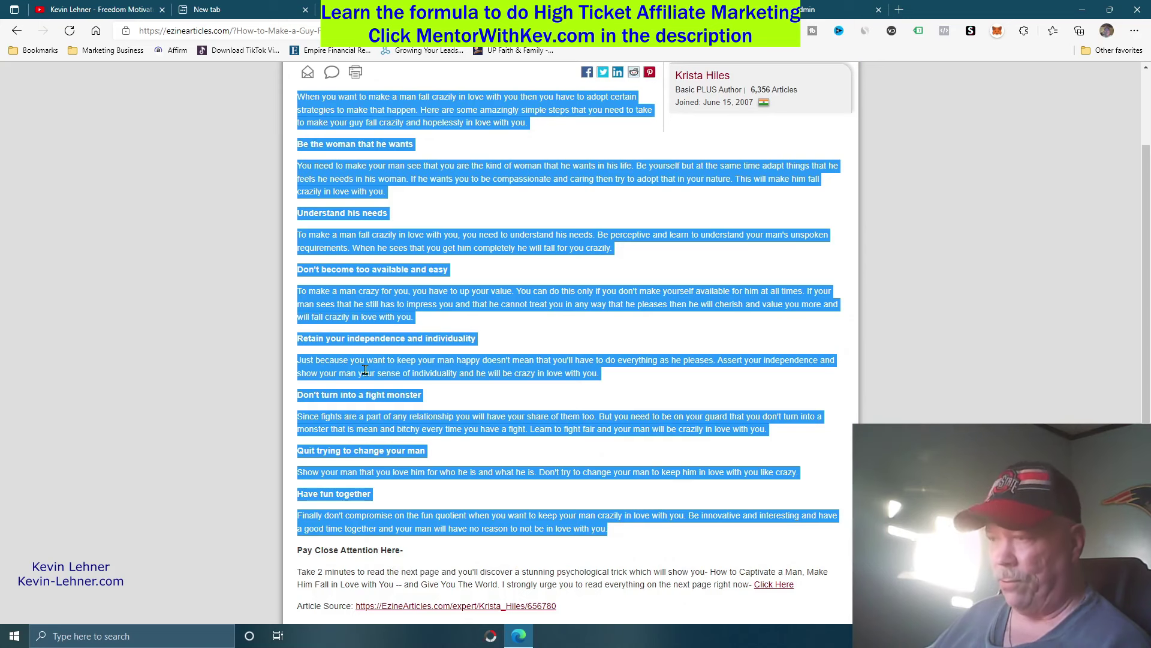
{"action": "right_click", "coordinate": [380, 303]}
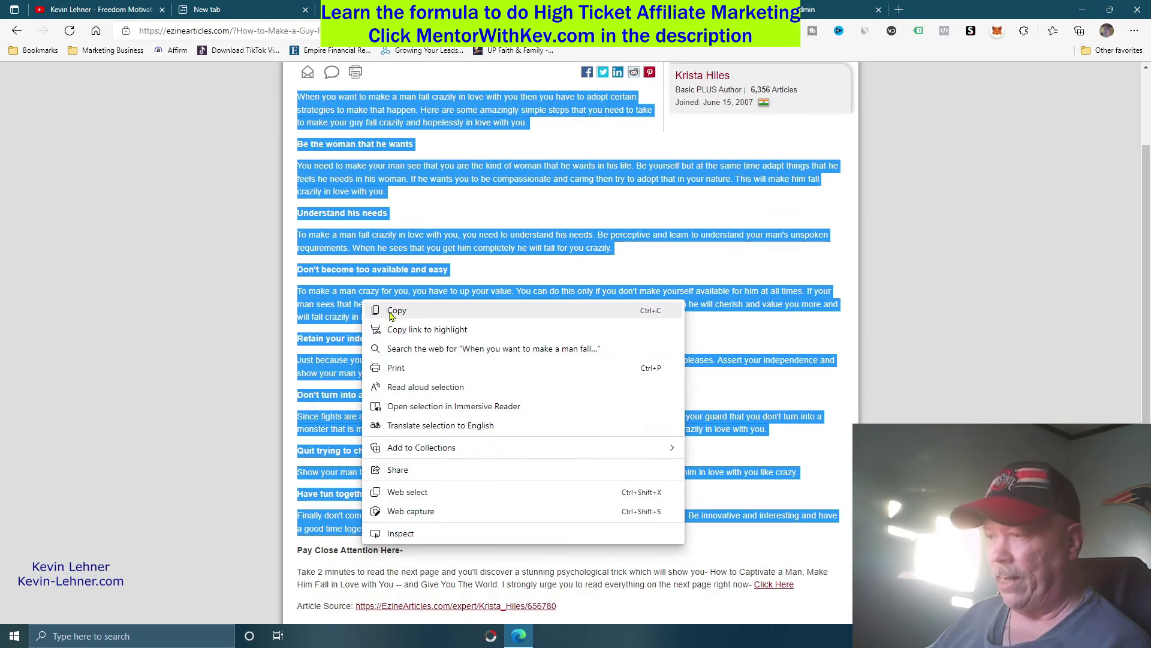
{"action": "left_click", "coordinate": [391, 313]}
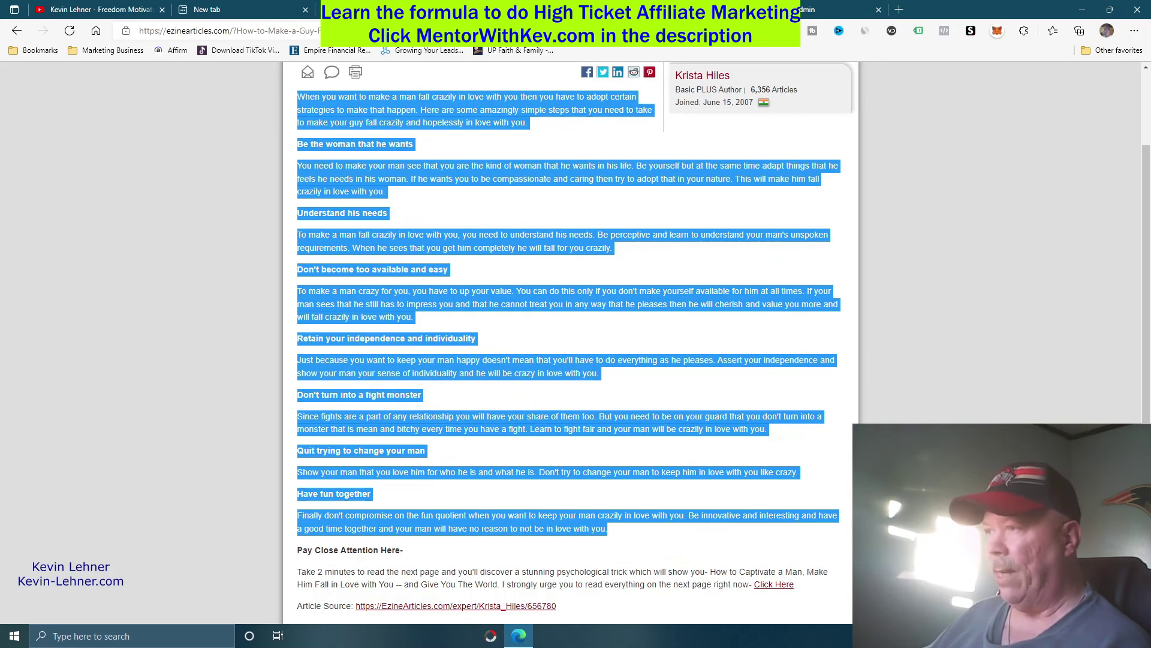
{"action": "left_click", "coordinate": [515, 9]}
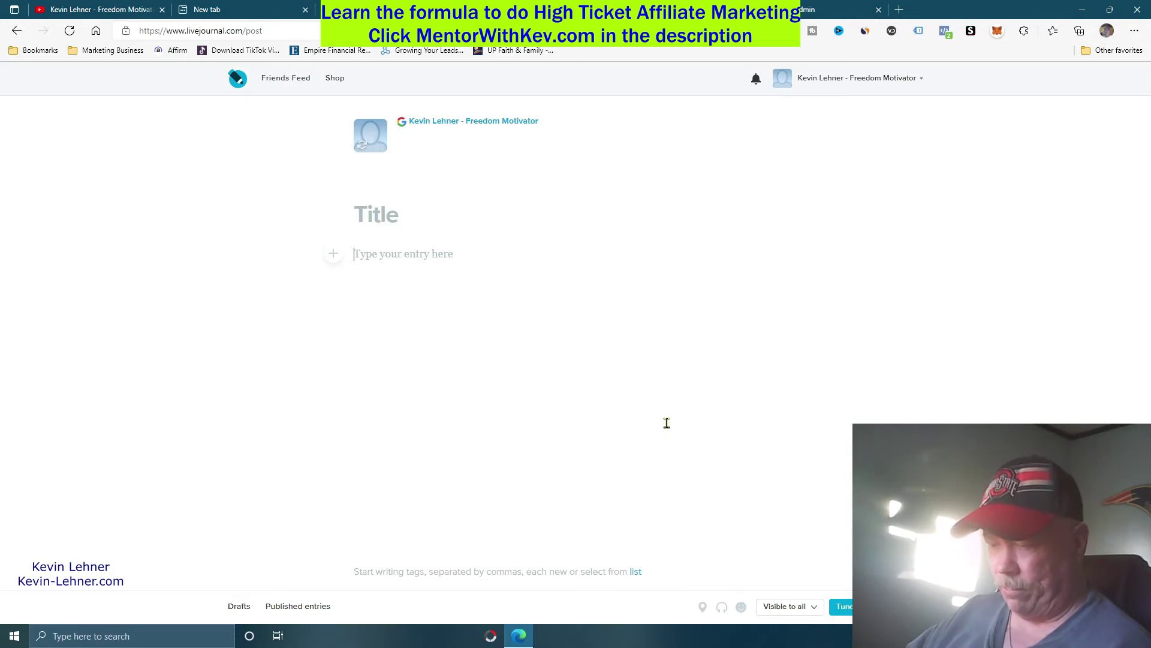
{"action": "key", "text": "ctrl+v"}
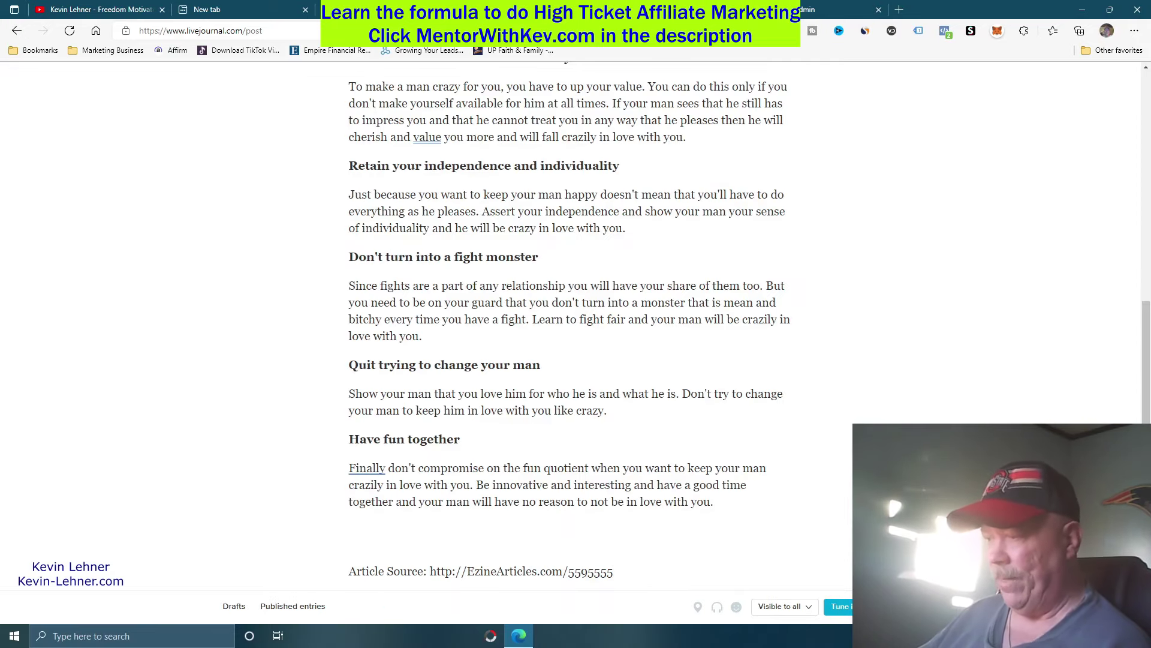
Review the pasted article in the LiveJournal draft from the empty title down to the article source line.
{"action": "scroll", "coordinate": [570, 324], "scroll_direction": "up", "scroll_amount": 8}
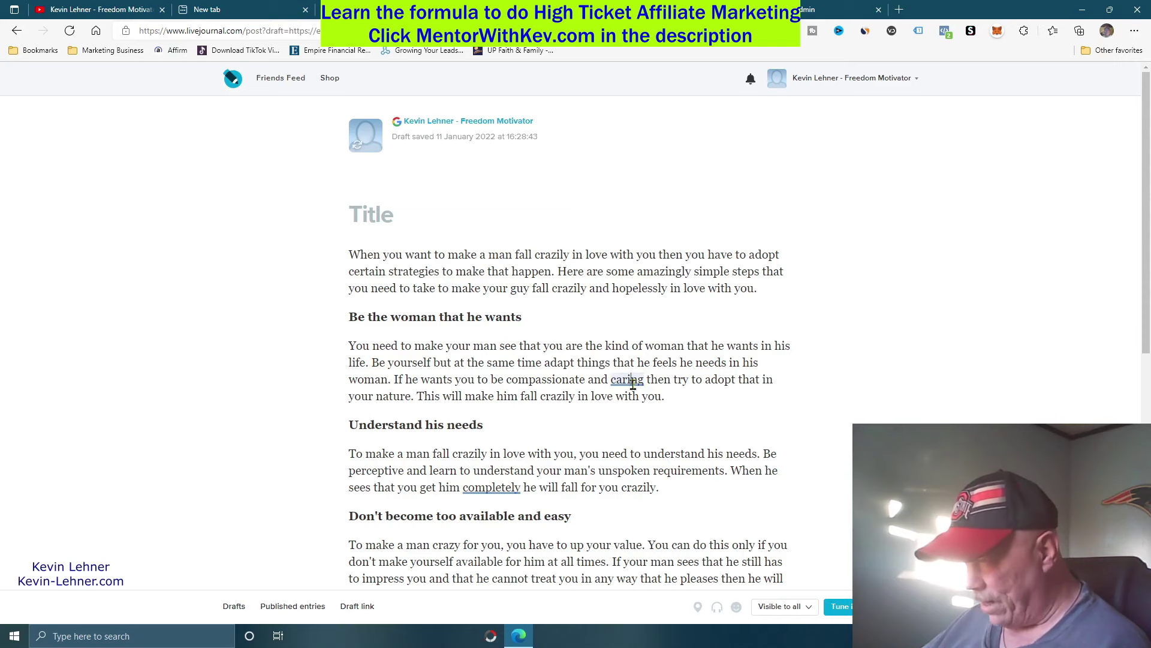
{"action": "left_click", "coordinate": [629, 379]}
{"action": "left_click", "coordinate": [921, 405]}
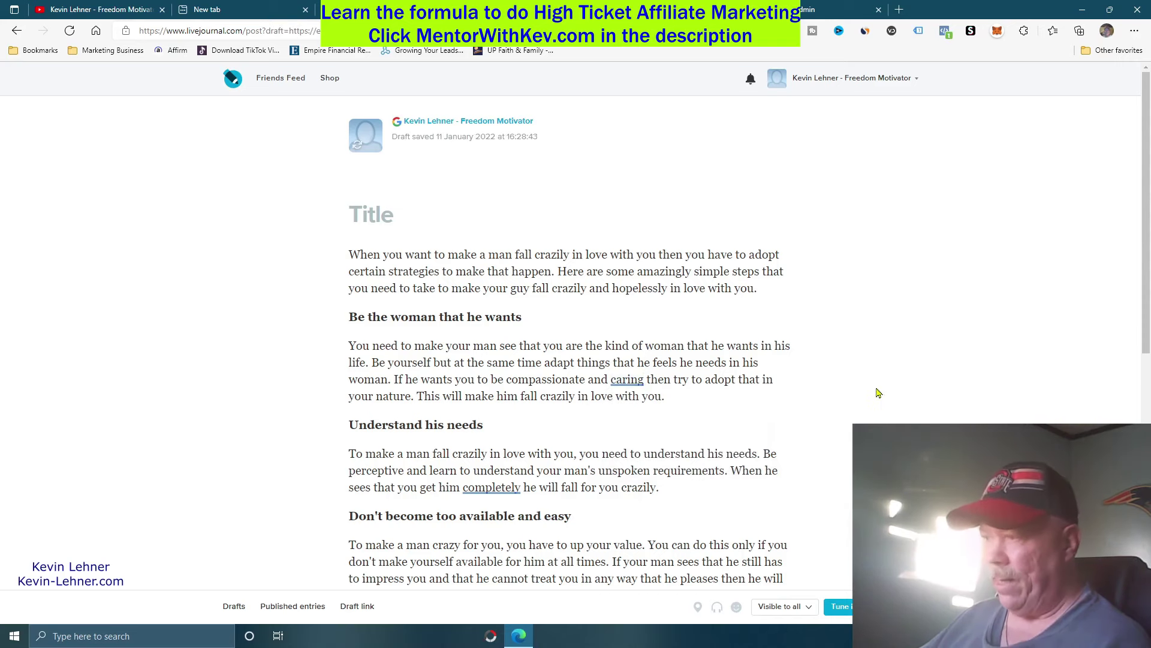
{"action": "scroll", "coordinate": [872, 393], "scroll_direction": "down", "scroll_amount": 4}
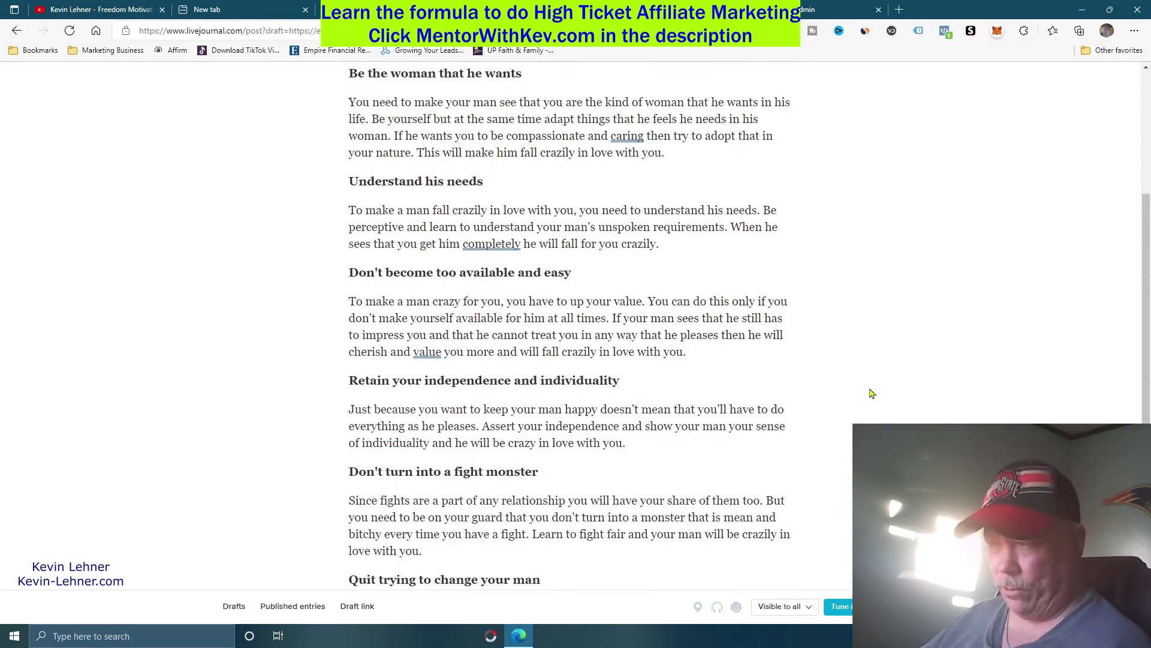
{"action": "scroll", "coordinate": [872, 393], "scroll_direction": "down", "scroll_amount": 4}
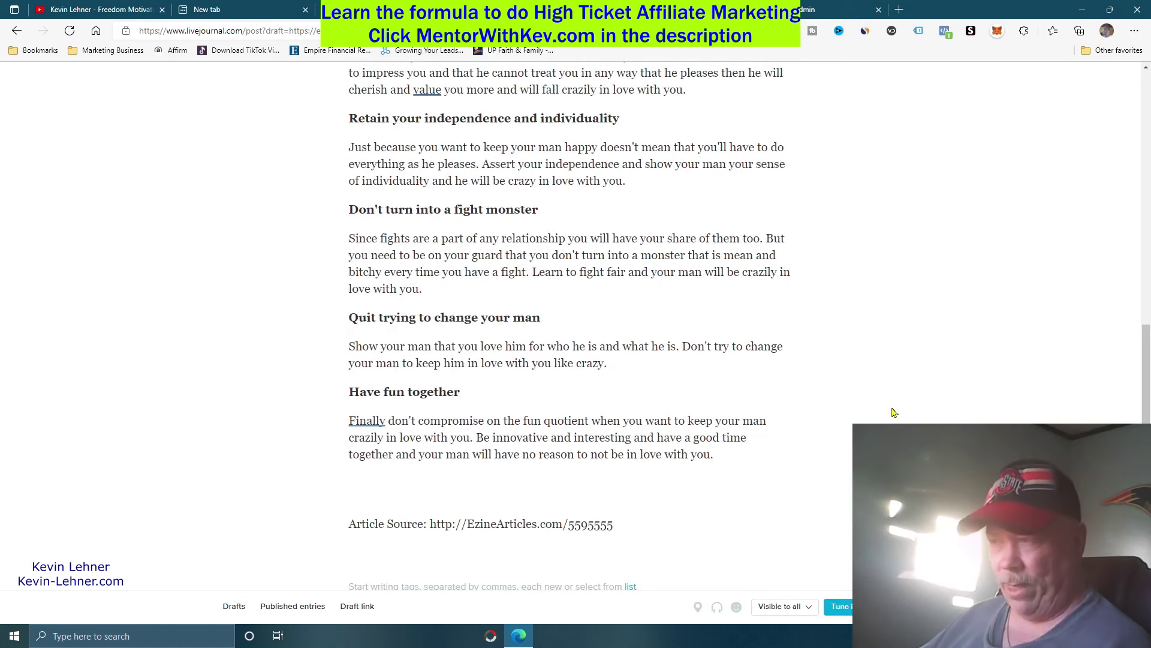
{"action": "scroll", "coordinate": [893, 413], "scroll_direction": "up", "scroll_amount": 4}
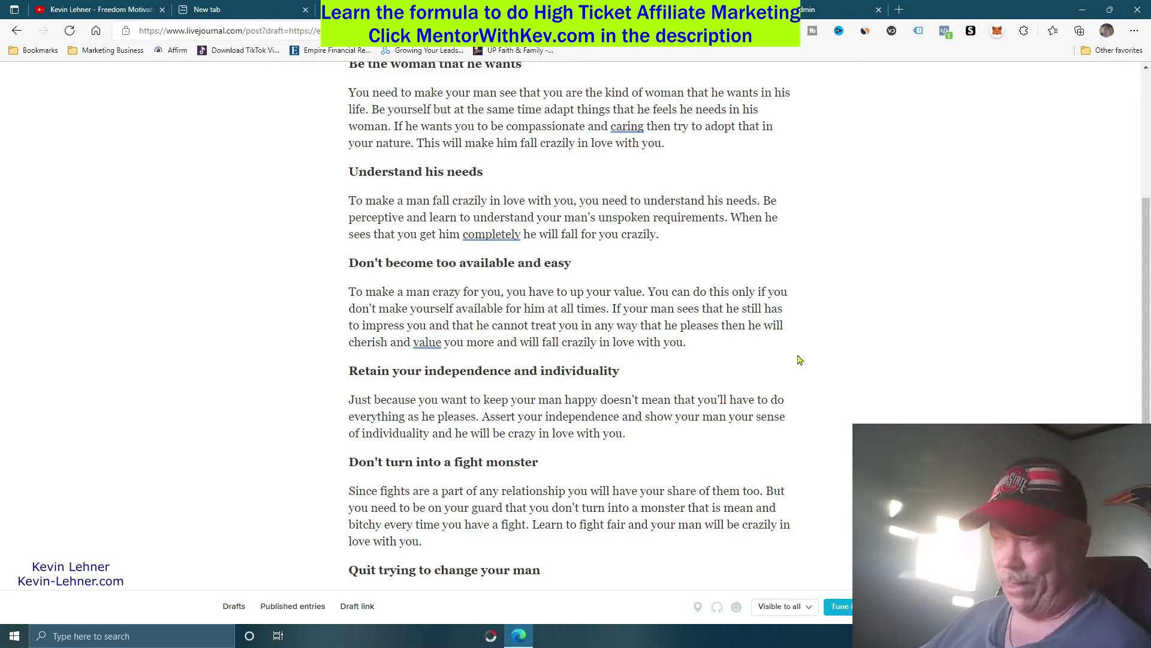
{"action": "scroll", "coordinate": [869, 418], "scroll_direction": "up", "scroll_amount": 5}
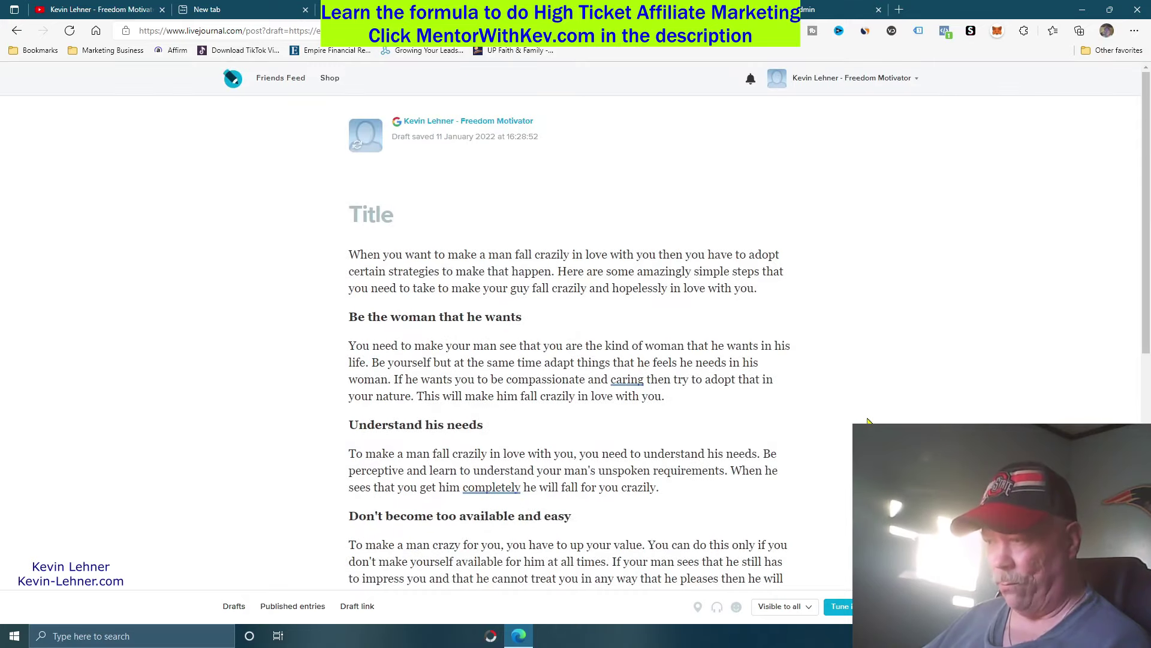
{"action": "scroll", "coordinate": [869, 419], "scroll_direction": "down", "scroll_amount": 9}
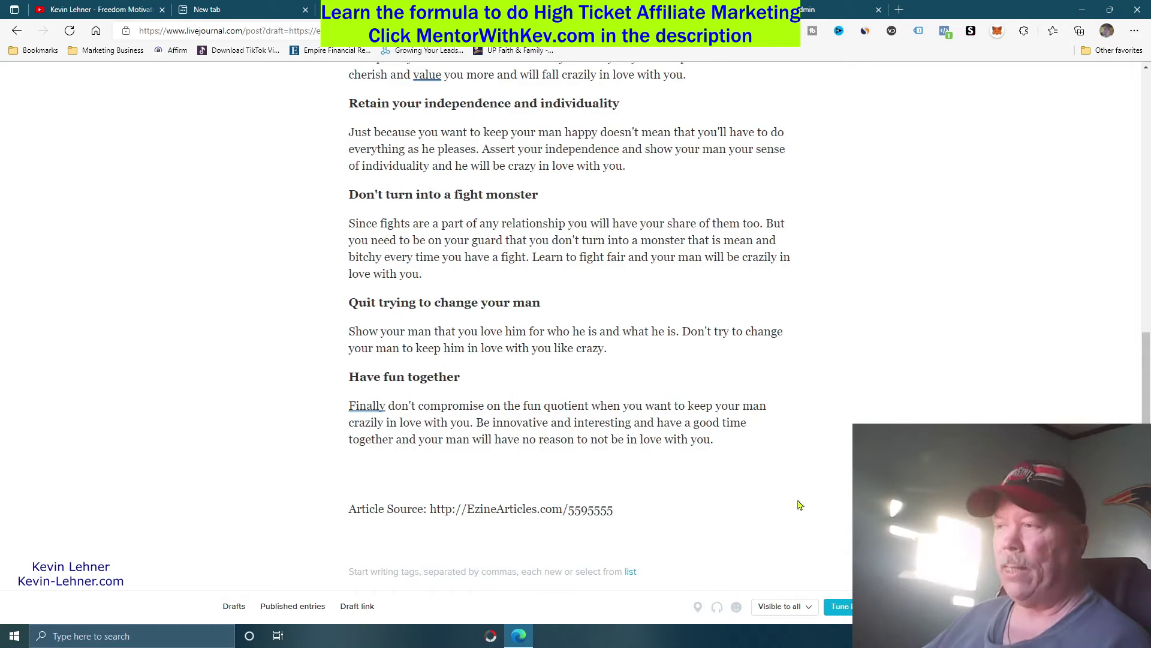
{"action": "scroll", "coordinate": [570, 327], "scroll_direction": "up", "scroll_amount": 7}
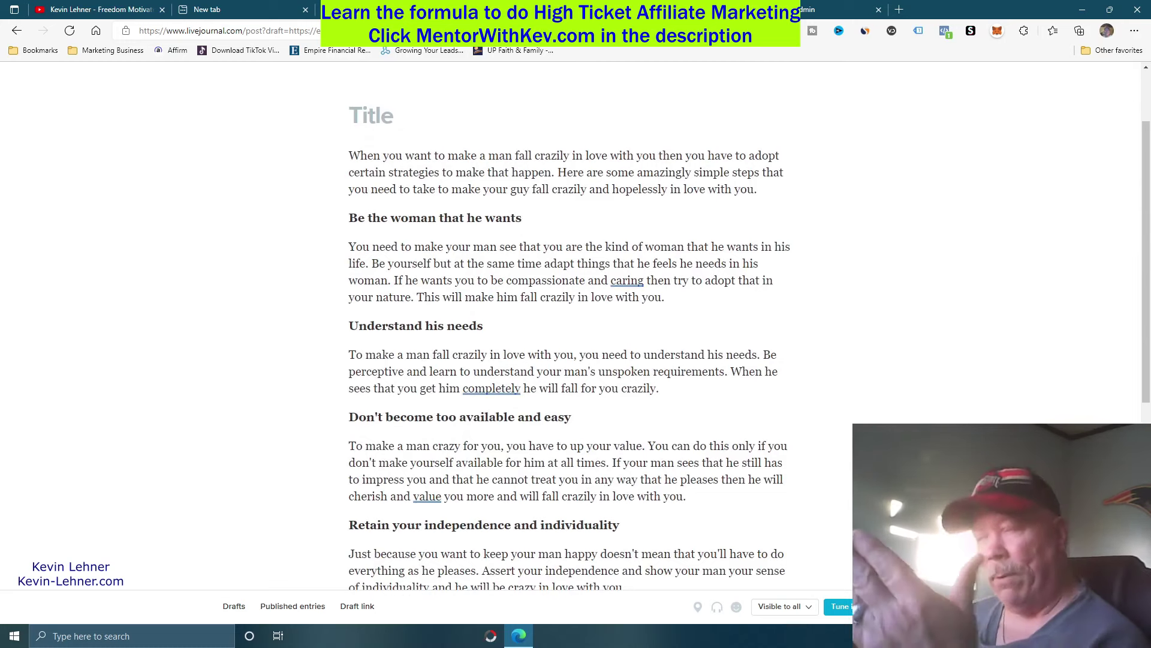
{"action": "scroll", "coordinate": [715, 247], "scroll_direction": "up", "scroll_amount": 2}
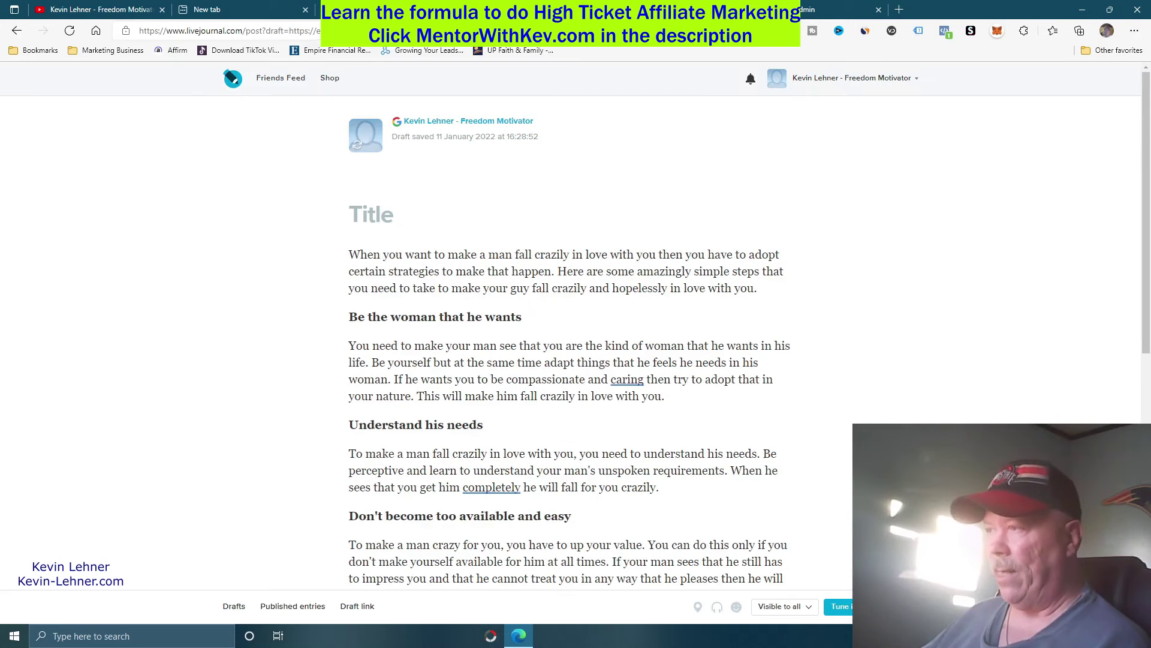
Copy the headline of the Ezine Articles page into the title of the LiveJournal entry.
{"action": "left_click", "coordinate": [384, 10]}
{"action": "scroll", "coordinate": [1033, 289], "scroll_direction": "up", "scroll_amount": 3}
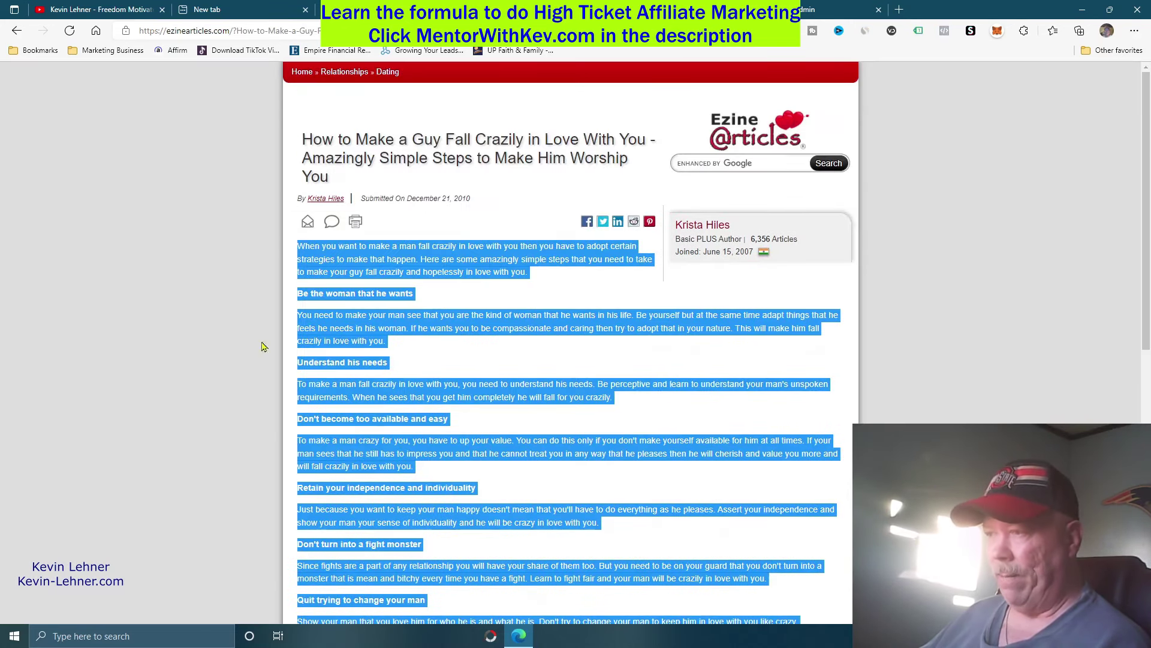
{"action": "left_click", "coordinate": [177, 355]}
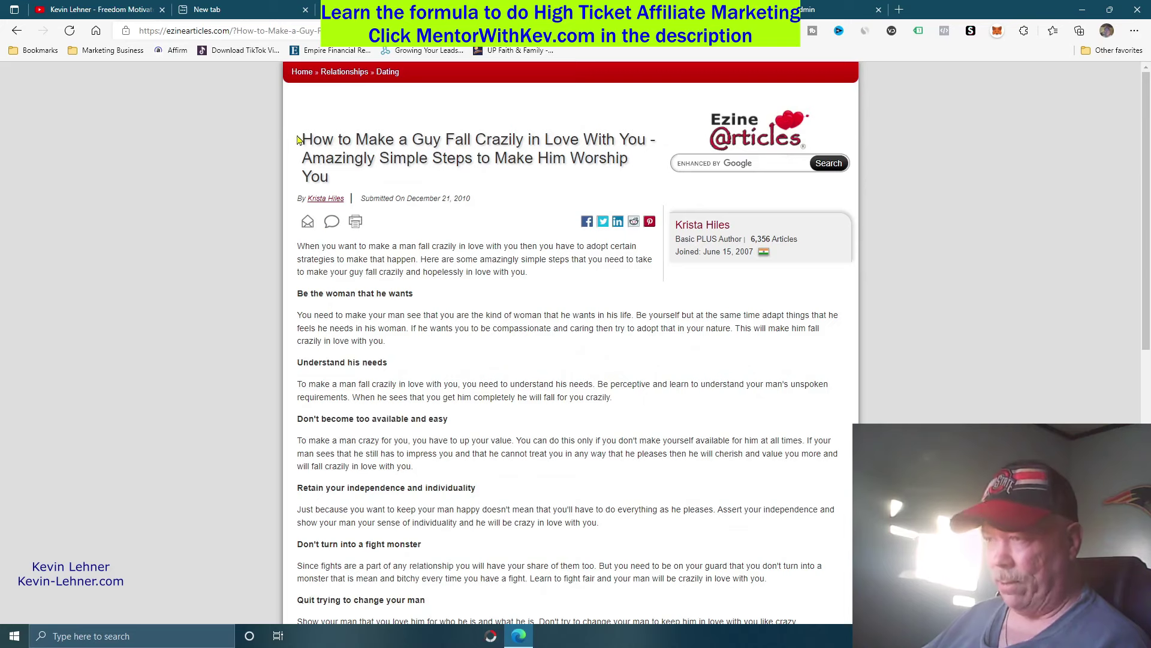
{"action": "left_click_drag", "start_coordinate": [298, 139], "coordinate": [477, 174]}
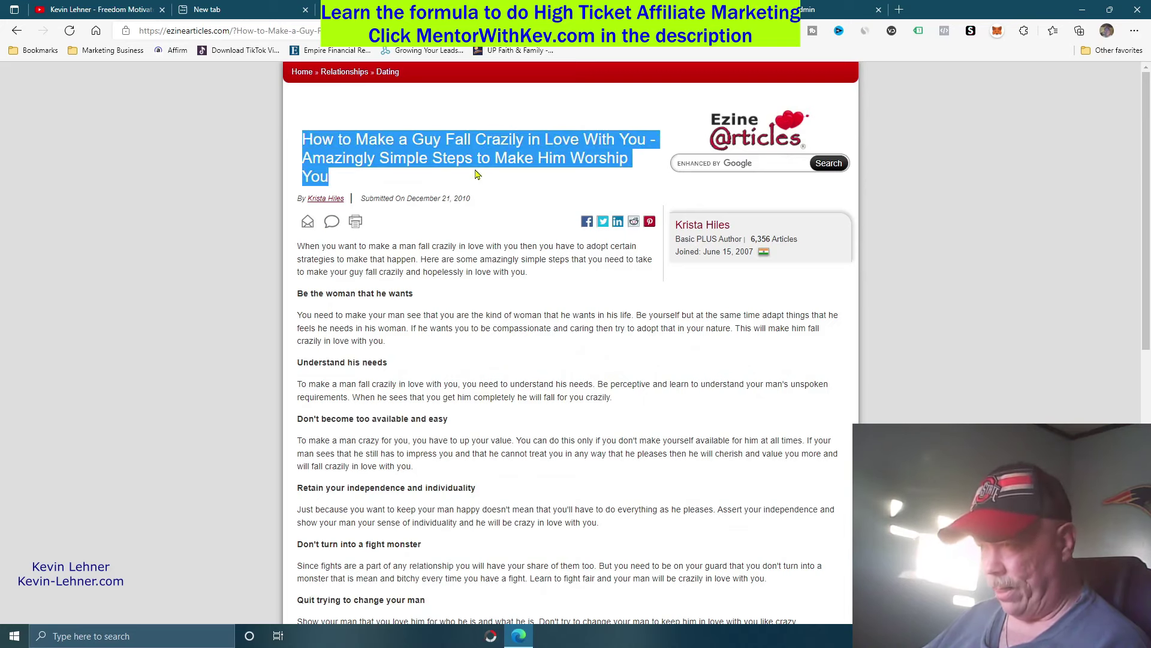
{"action": "right_click", "coordinate": [442, 143]}
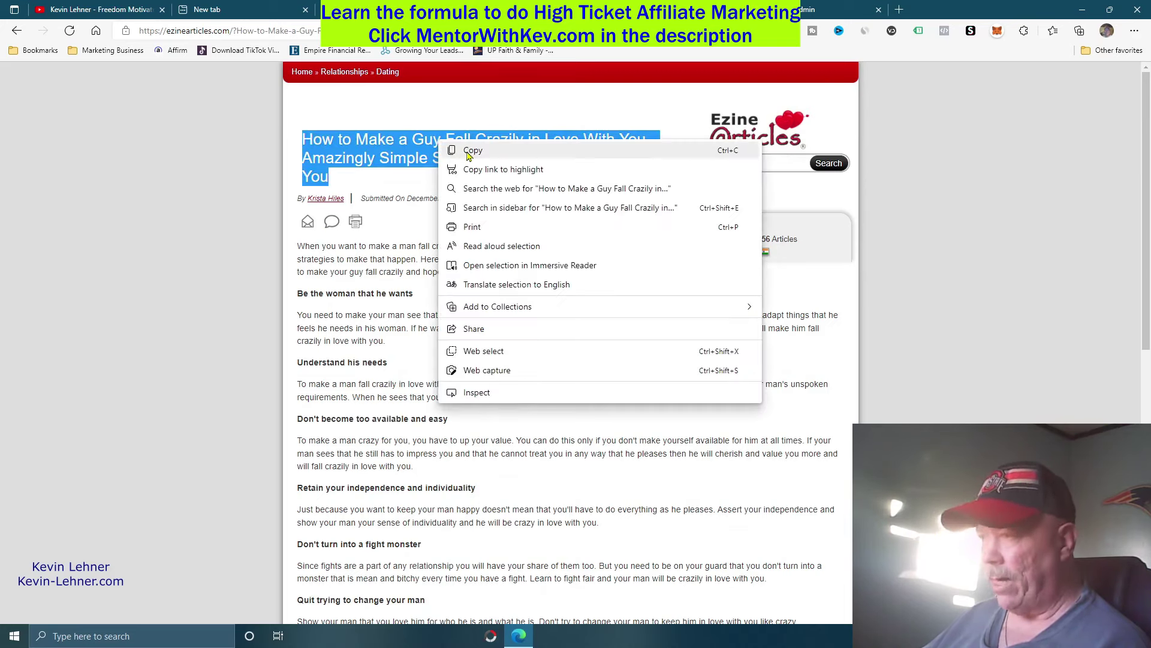
{"action": "left_click", "coordinate": [469, 151]}
{"action": "key", "text": "ctrl+Tab"}
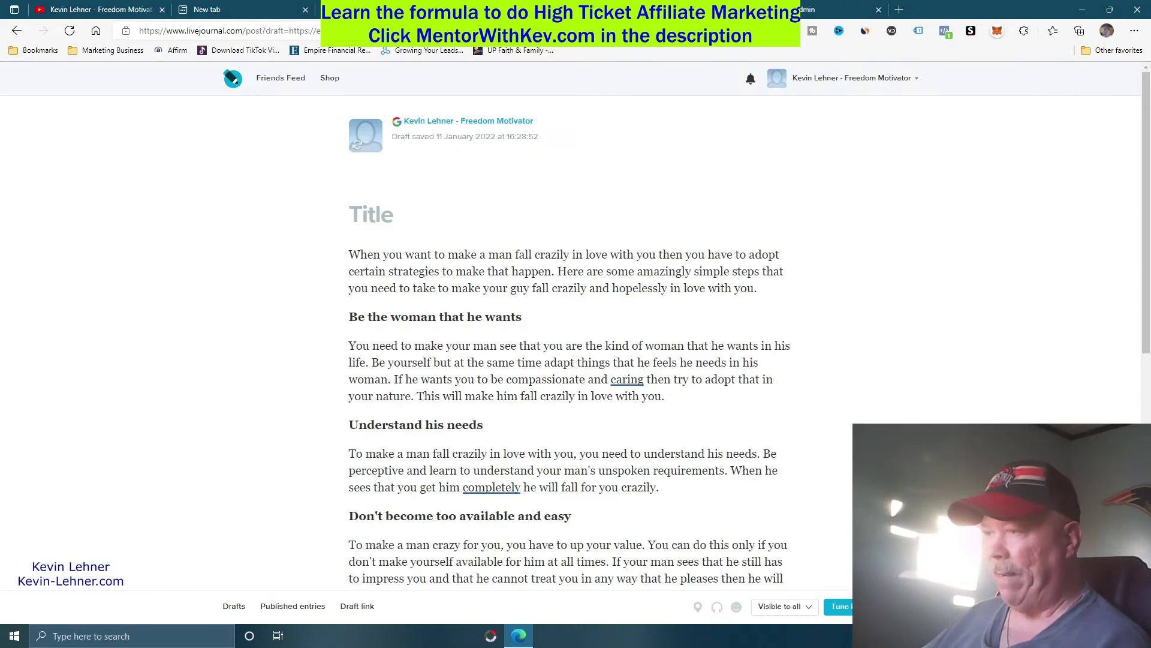
{"action": "left_click", "coordinate": [403, 210]}
{"action": "mouse_move", "coordinate": [906, 86]}
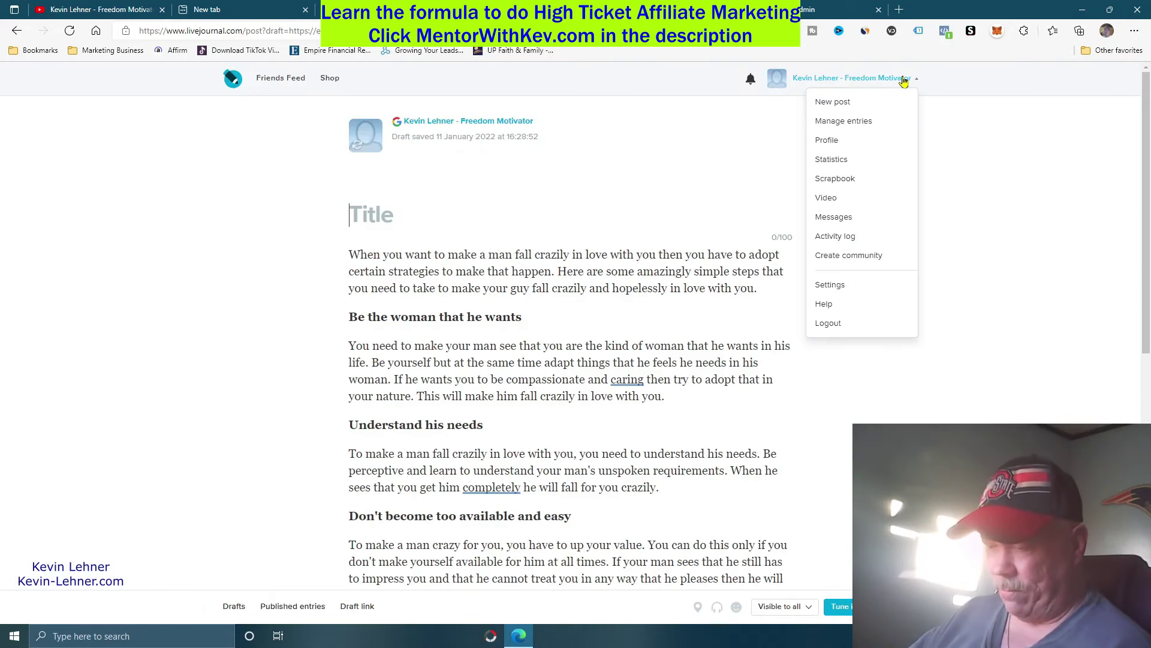
{"action": "key", "text": "ctrl+v"}
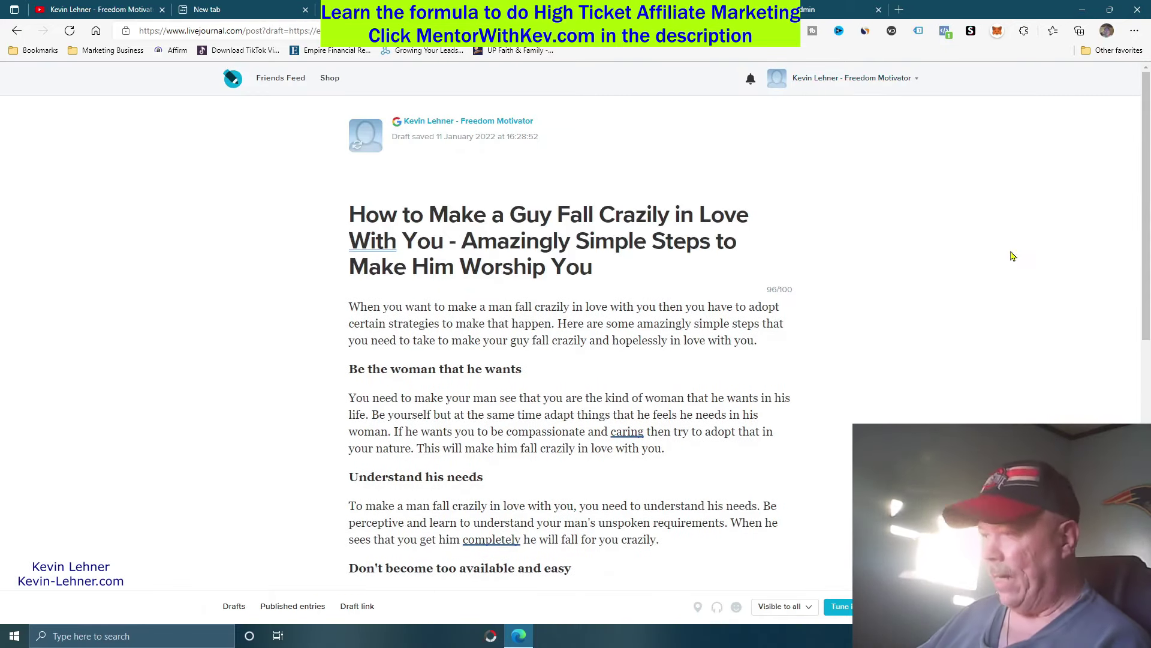
Add blank lines below the Be the woman that he wants section and begin a call-to-action line there with "Click her to".
{"action": "scroll", "coordinate": [990, 330], "scroll_direction": "down", "scroll_amount": 3}
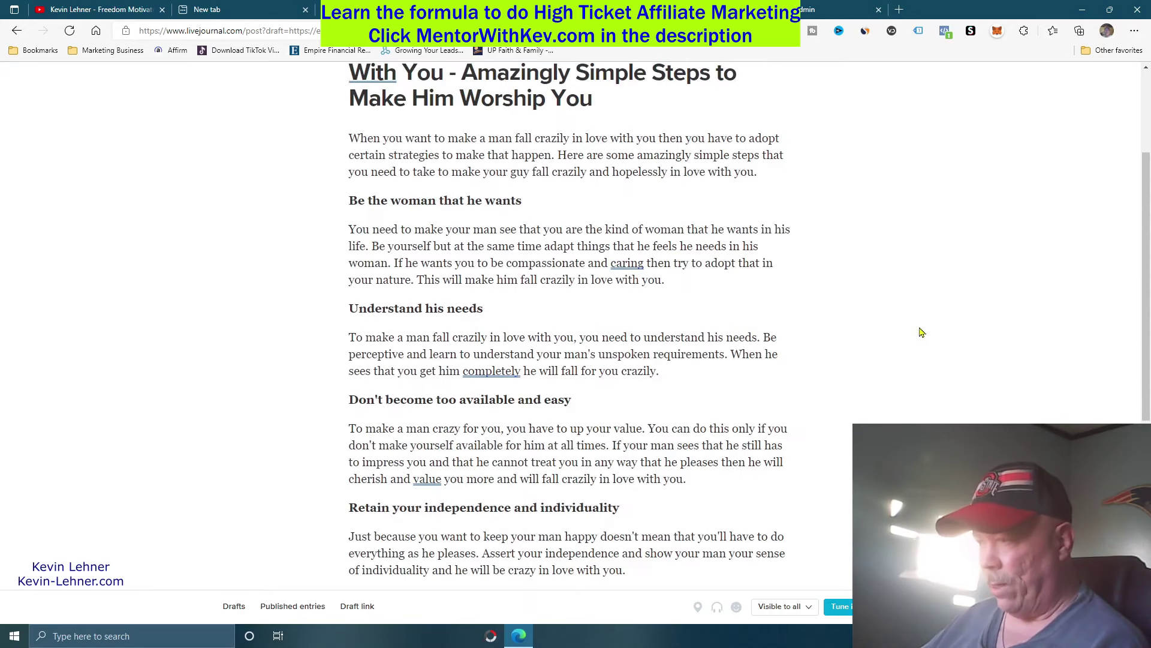
{"action": "scroll", "coordinate": [922, 332], "scroll_direction": "down", "scroll_amount": 3}
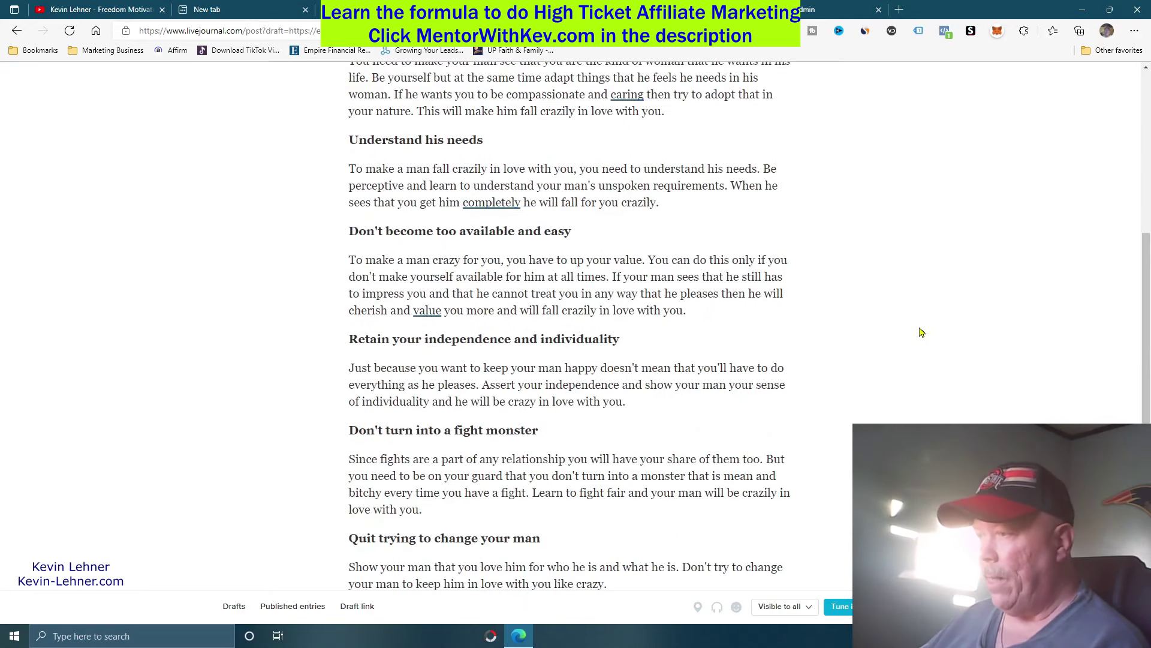
{"action": "scroll", "coordinate": [927, 329], "scroll_direction": "up", "scroll_amount": 3}
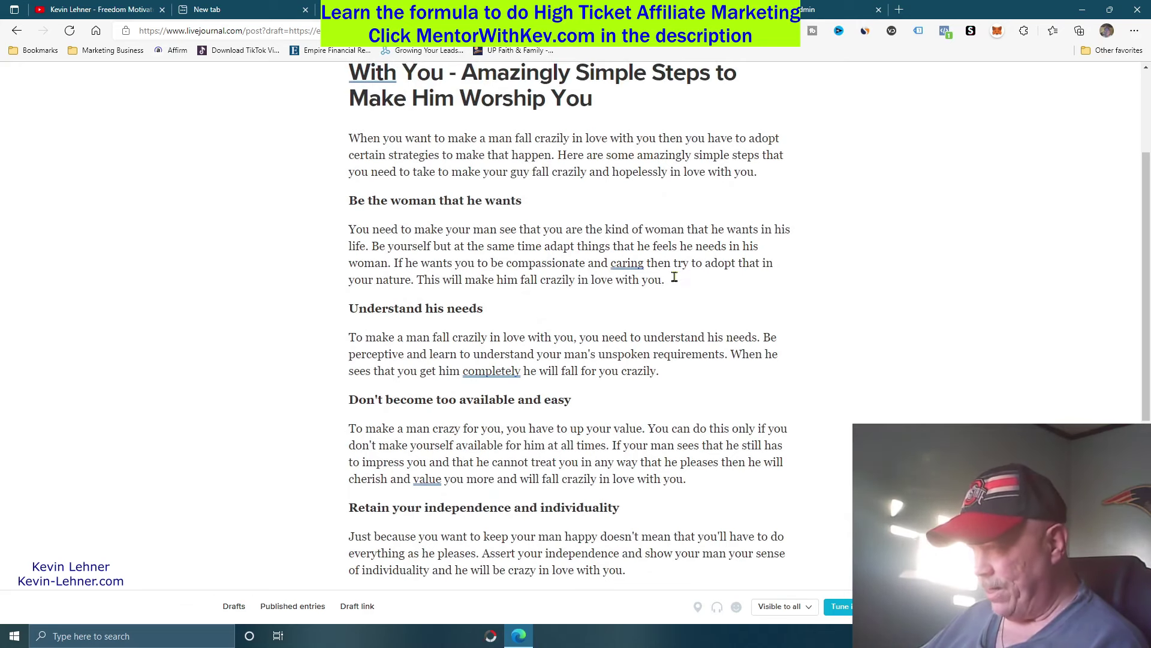
{"action": "key", "text": "Return"}
{"action": "key", "text": "Return"}
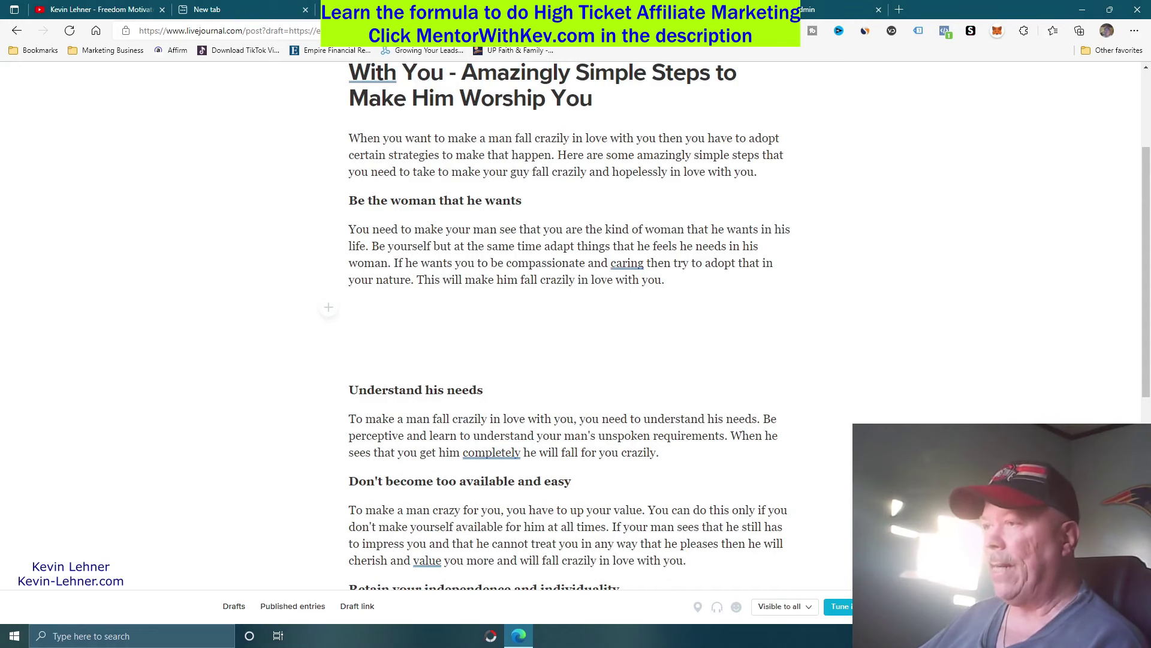
{"action": "left_click", "coordinate": [383, 10]}
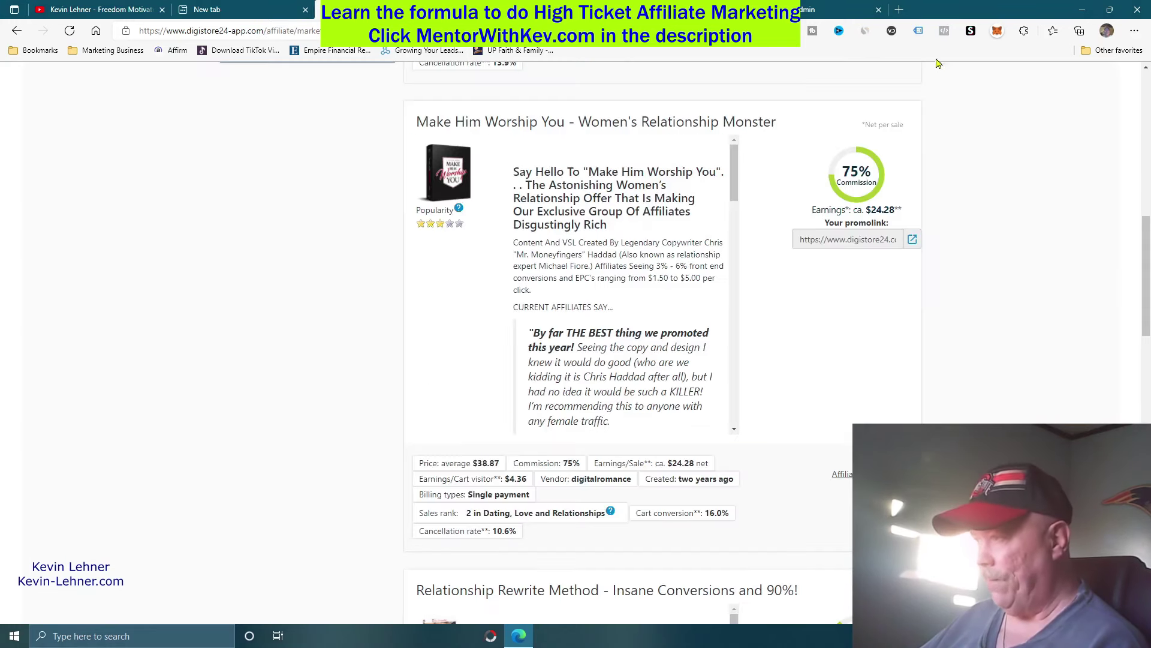
{"action": "left_click", "coordinate": [665, 10]}
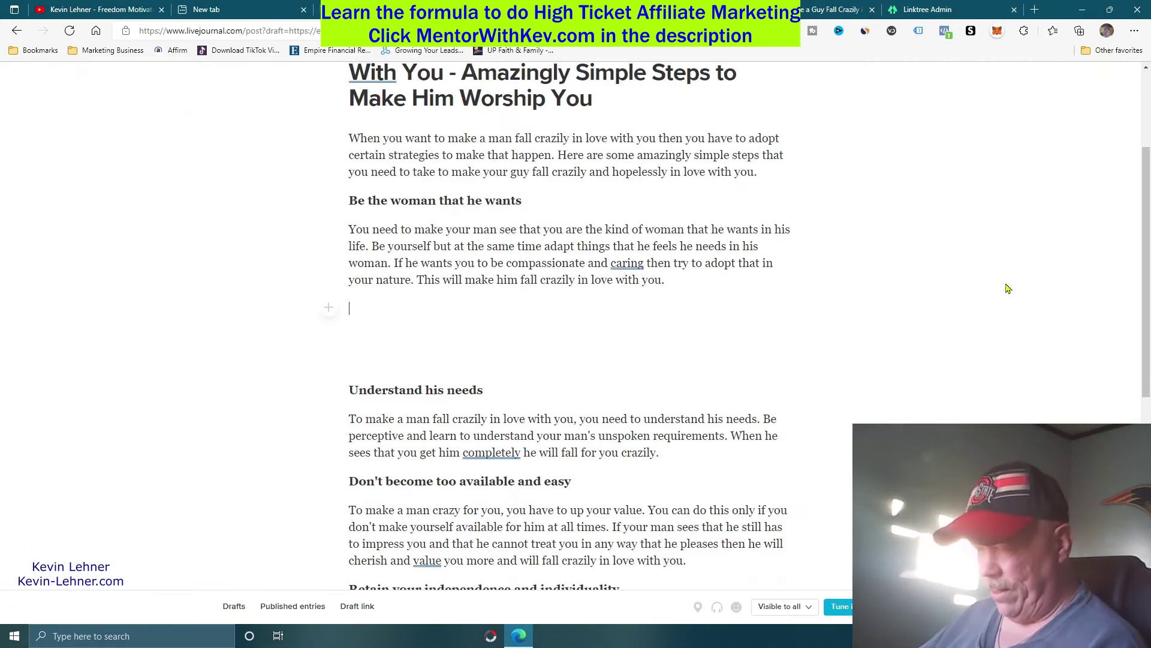
{"action": "type", "text": "Clic"}
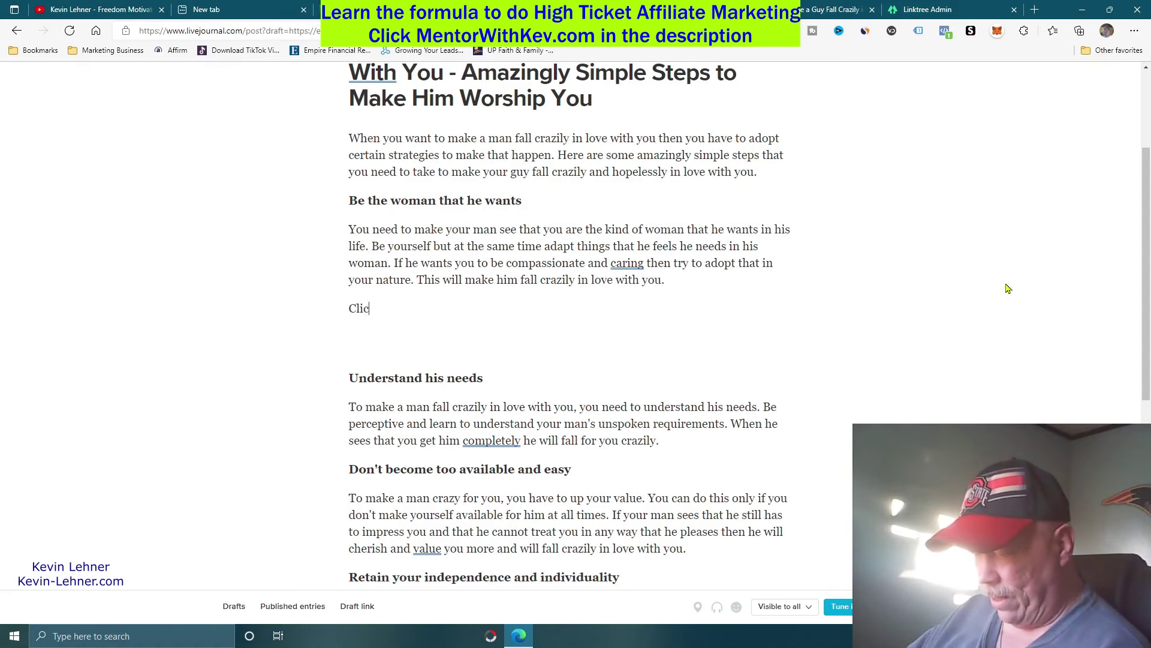
{"action": "type", "text": "k her to"}
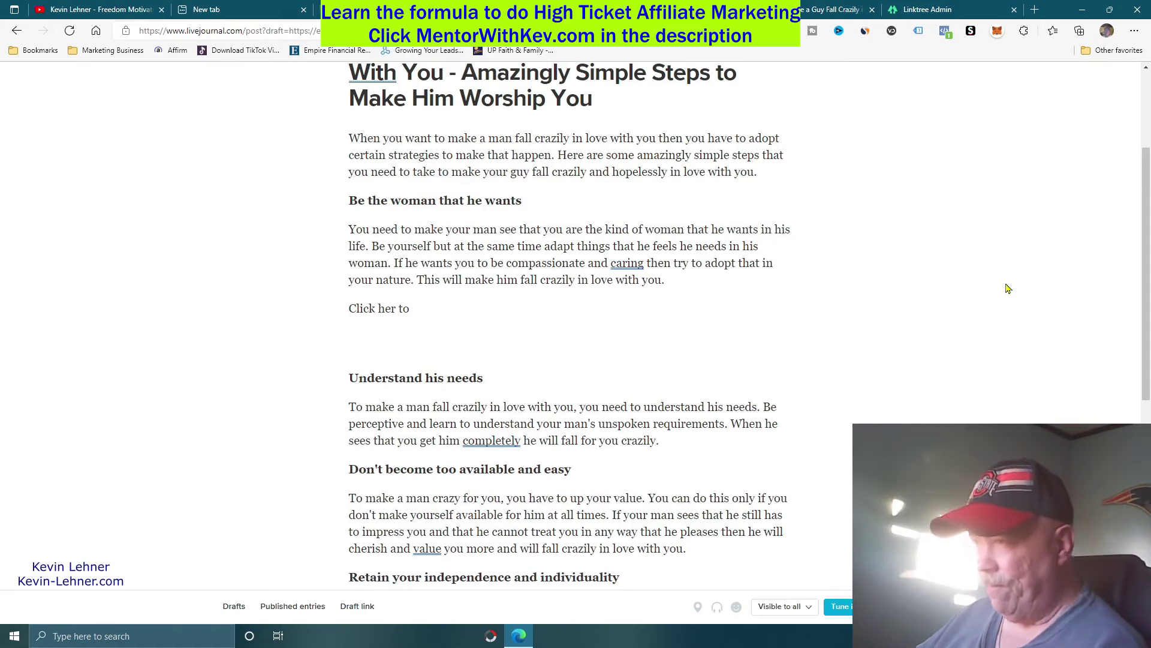
Copy the offer title Make Him Worship You - Women's Relationship Monster from Digistore24 to the end of the call-to-action line, correcting "her" to "here".
{"action": "left_click", "coordinate": [360, 9]}
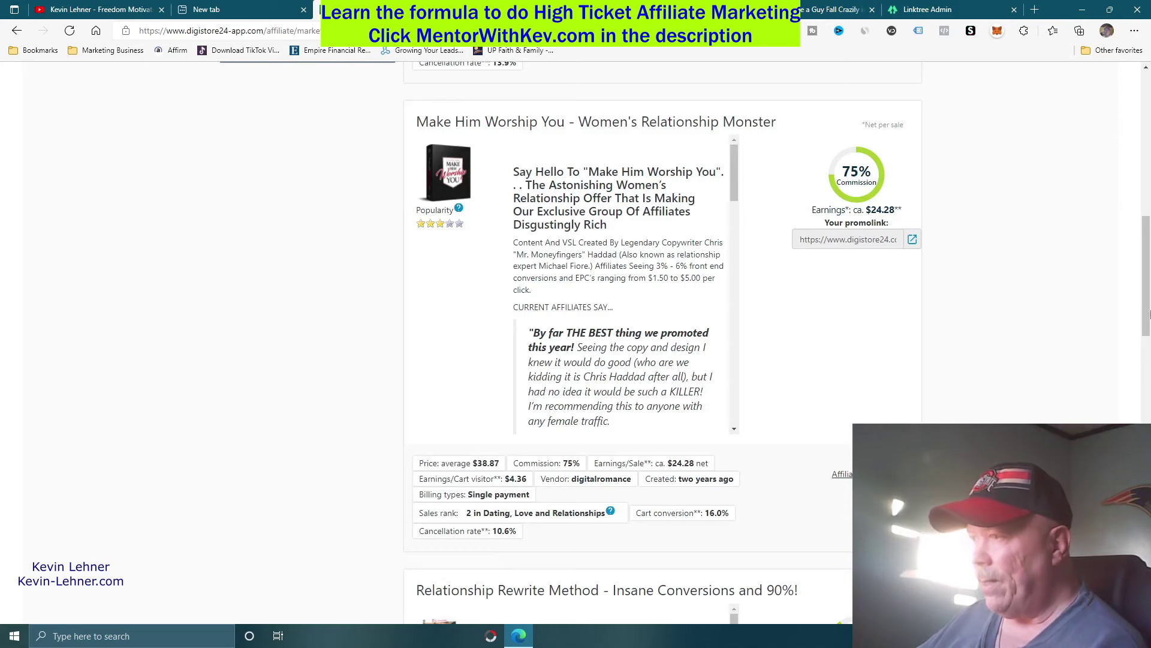
{"action": "left_click_drag", "start_coordinate": [411, 130], "coordinate": [784, 131]}
{"action": "right_click", "coordinate": [505, 119]}
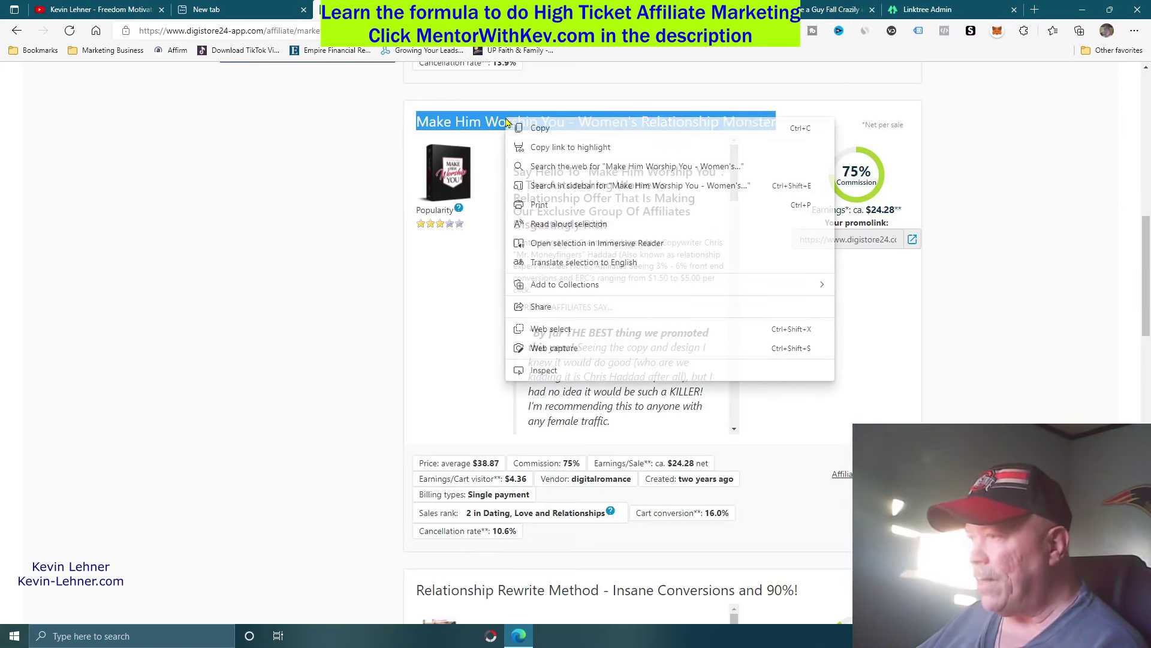
{"action": "left_click", "coordinate": [540, 126]}
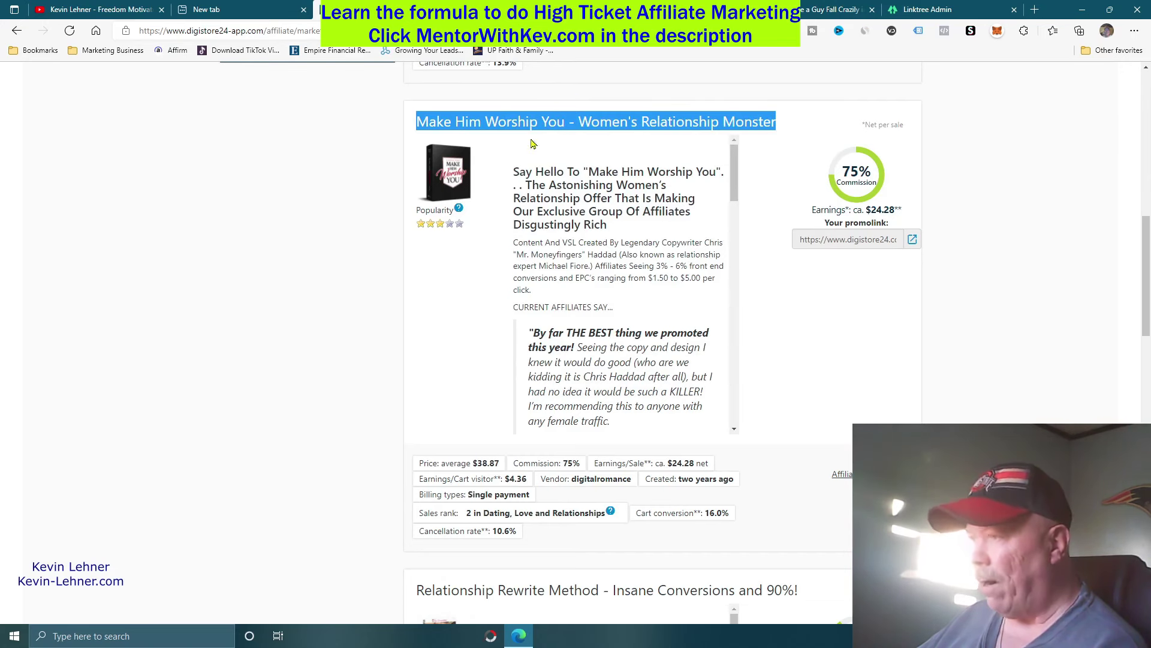
{"action": "left_click", "coordinate": [626, 9]}
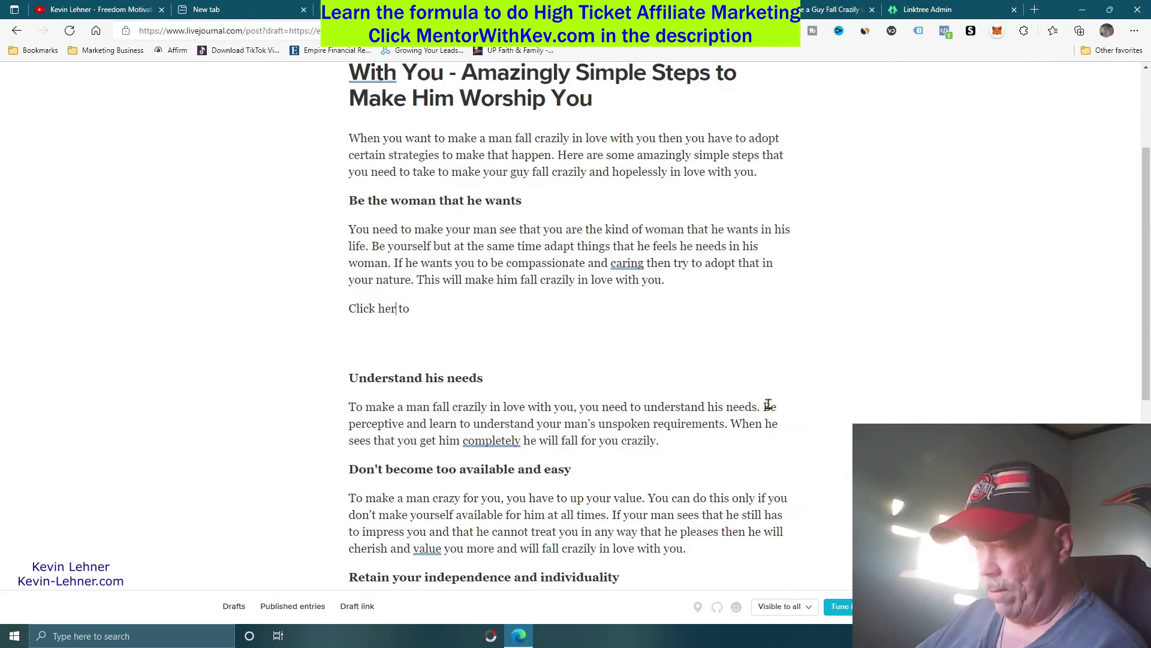
{"action": "type", "text": "e"}
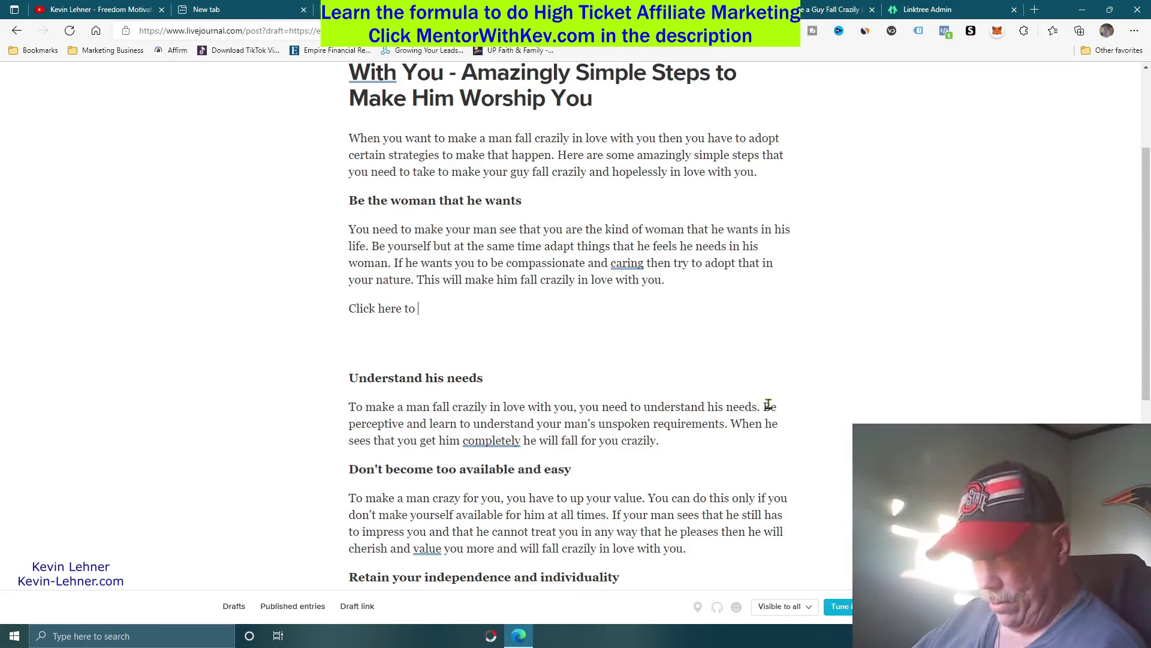
{"action": "key", "text": "ctrl+v"}
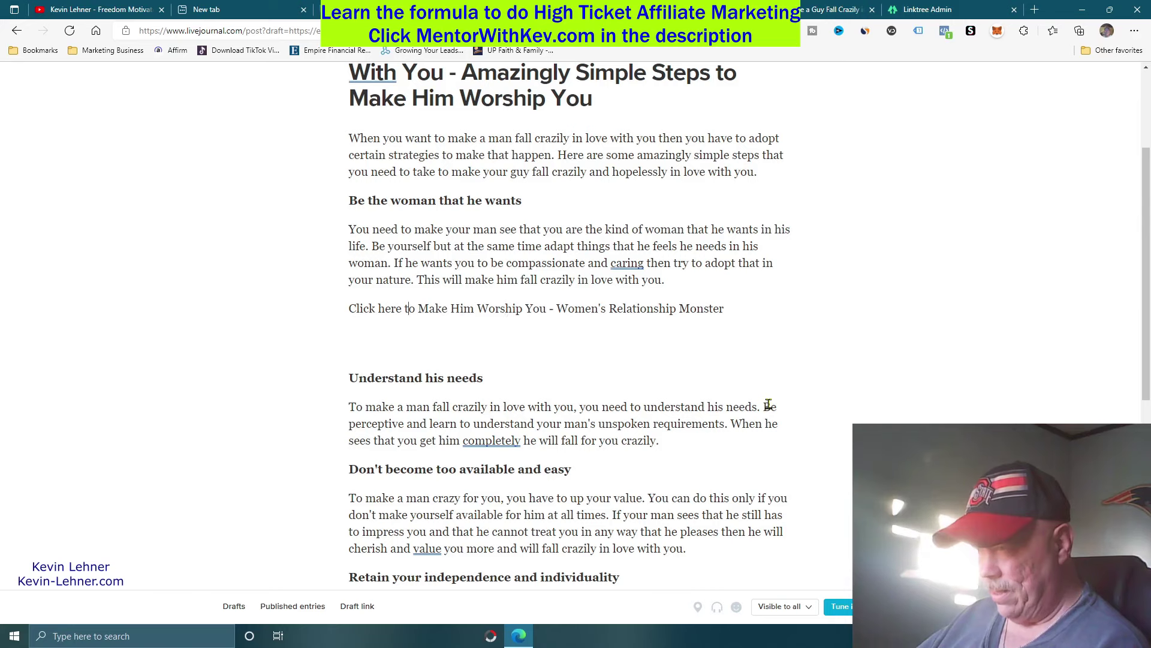
Insert "see the" before the offer title and add "method" at the end of the call-to-action line.
{"action": "type", "text": "see the"}
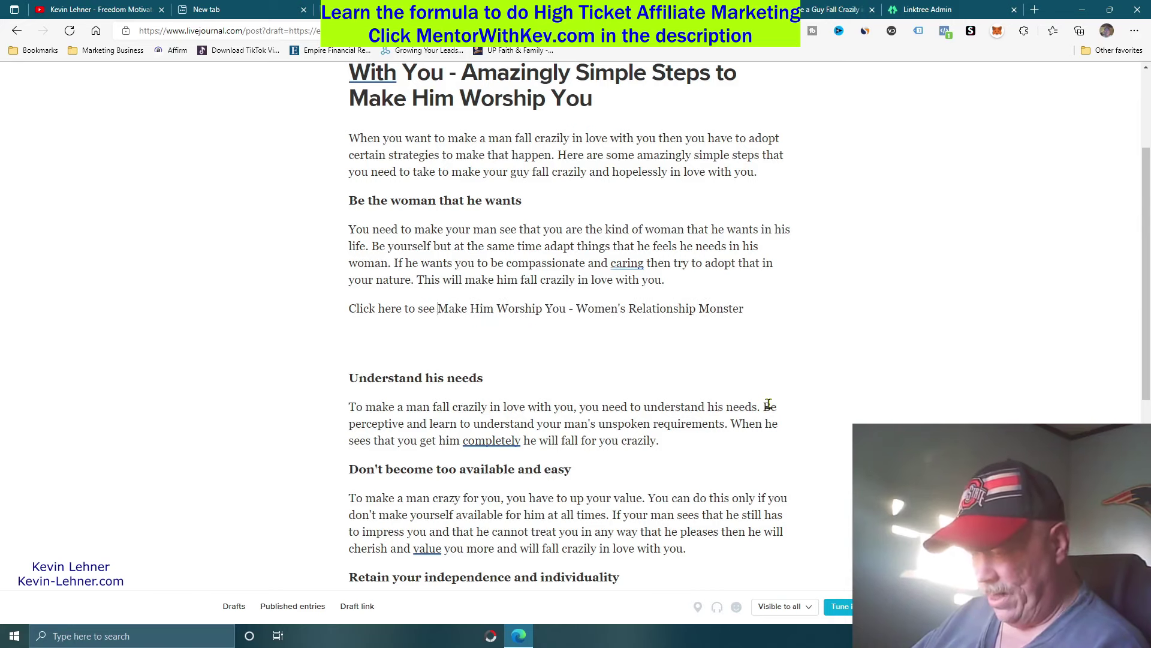
{"action": "key", "text": "End"}
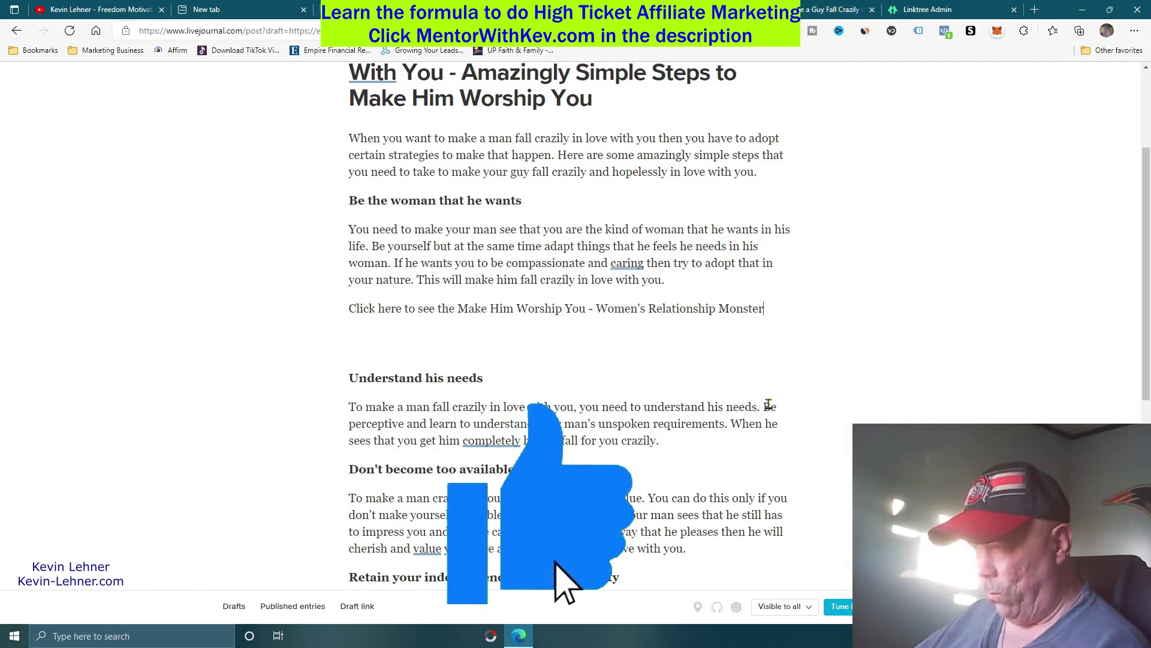
{"action": "type", "text": "metho"}
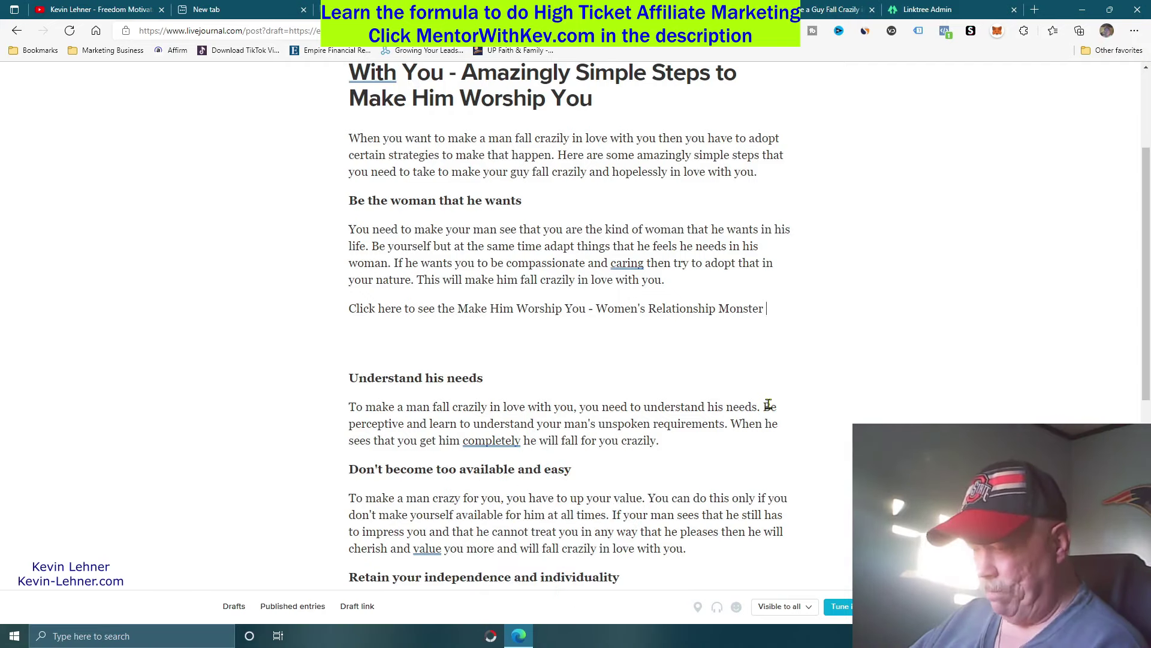
{"action": "type", "text": "d"}
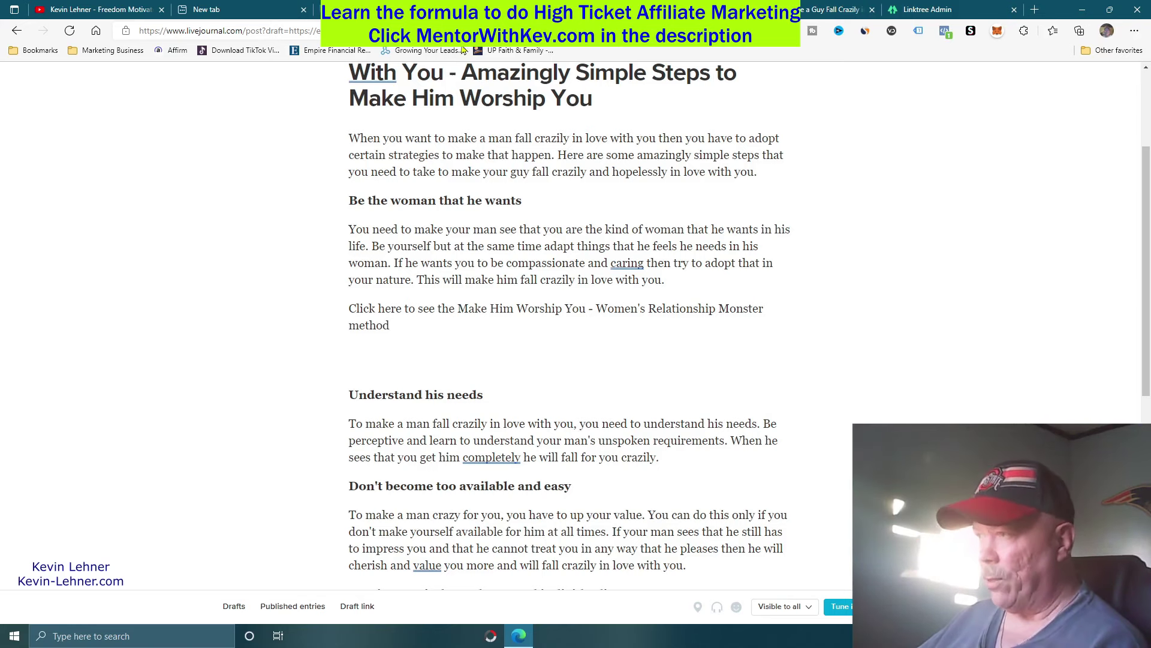
Copy the promolink of the Make Him Worship You offer on Digistore24.
{"action": "left_click", "coordinate": [377, 10]}
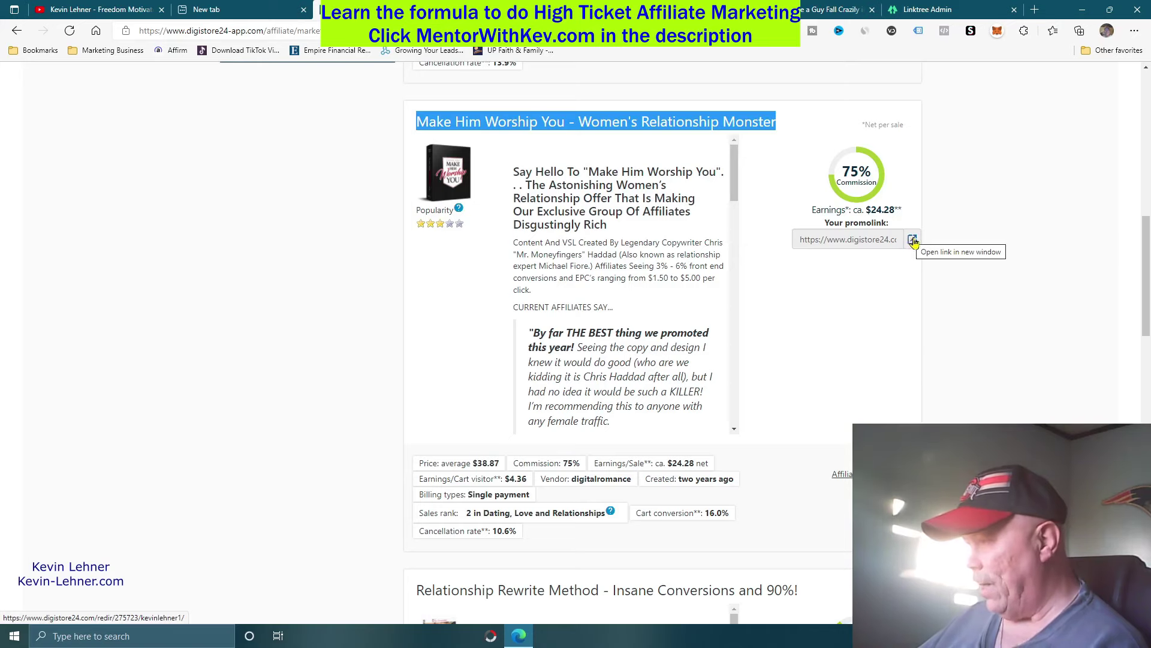
{"action": "left_click", "coordinate": [807, 243]}
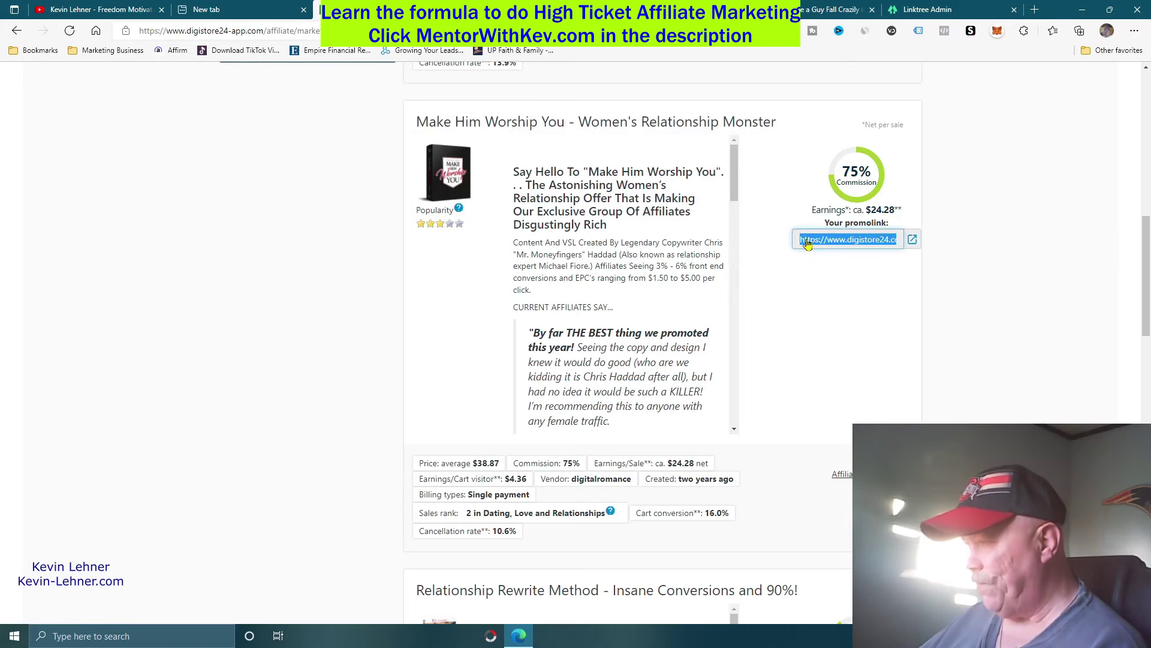
{"action": "right_click", "coordinate": [818, 239]}
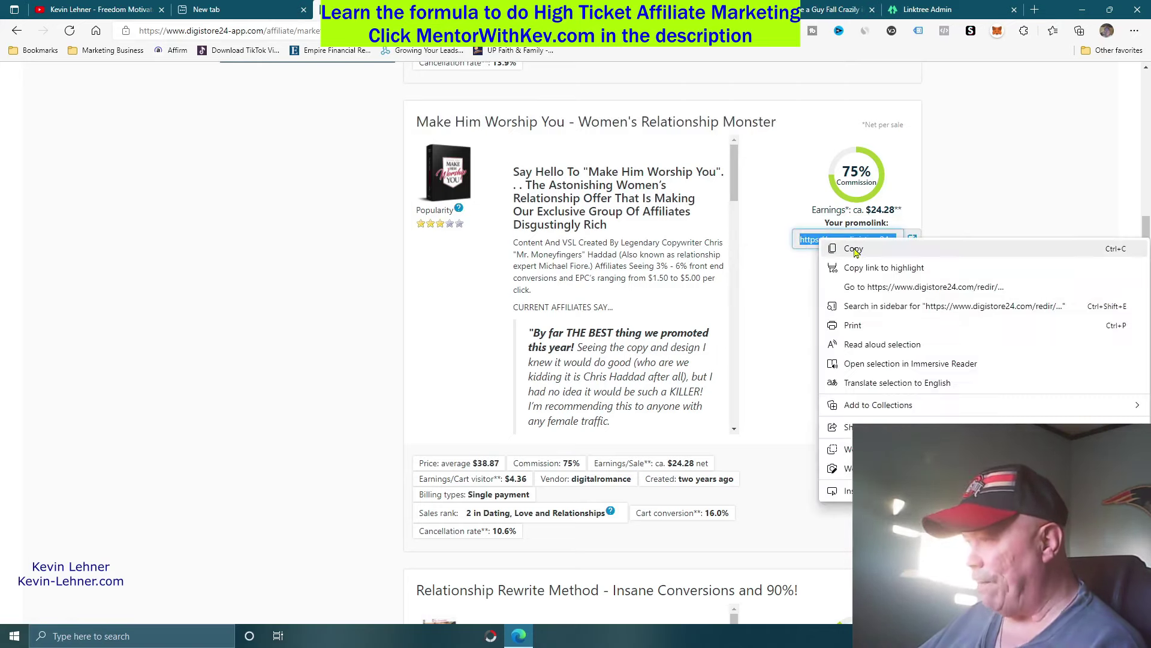
{"action": "left_click", "coordinate": [854, 249]}
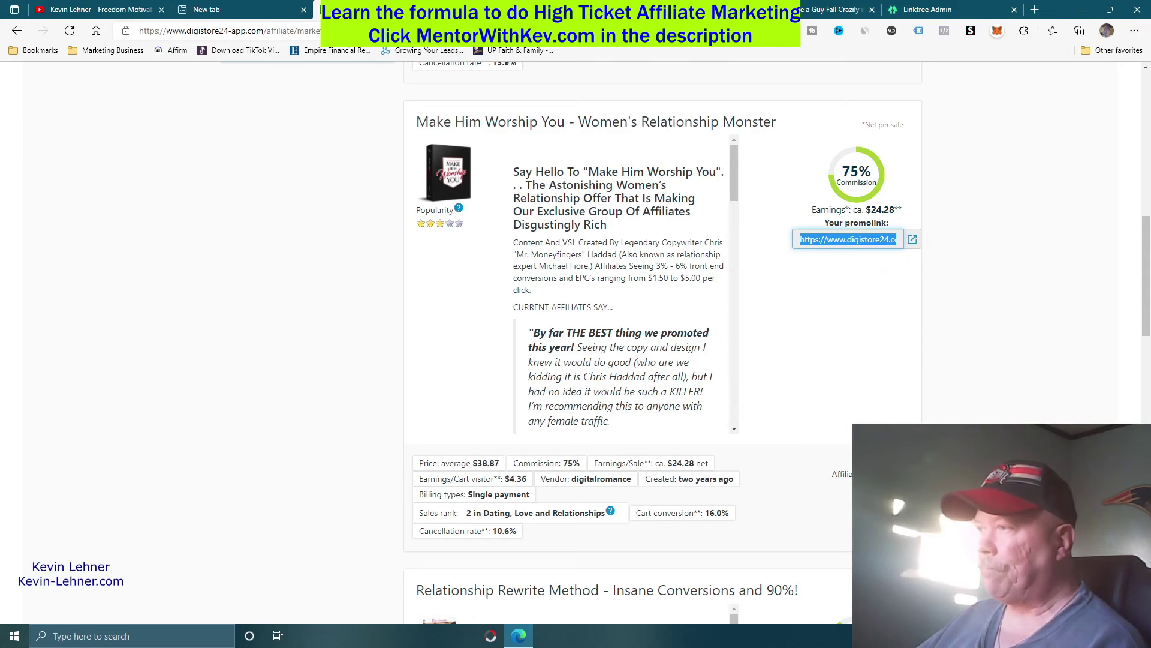
Turn the whole call-to-action line in the LiveJournal entry into a hyperlink to the copied promolink.
{"action": "left_click", "coordinate": [383, 9]}
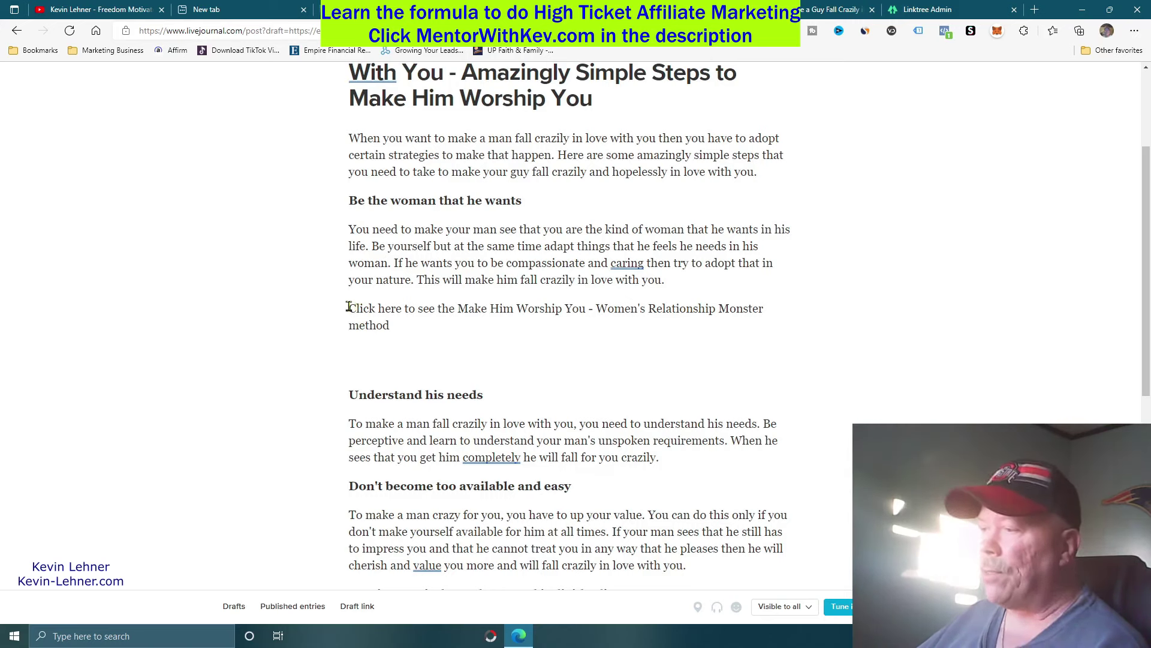
{"action": "left_click_drag", "start_coordinate": [348, 306], "coordinate": [397, 323]}
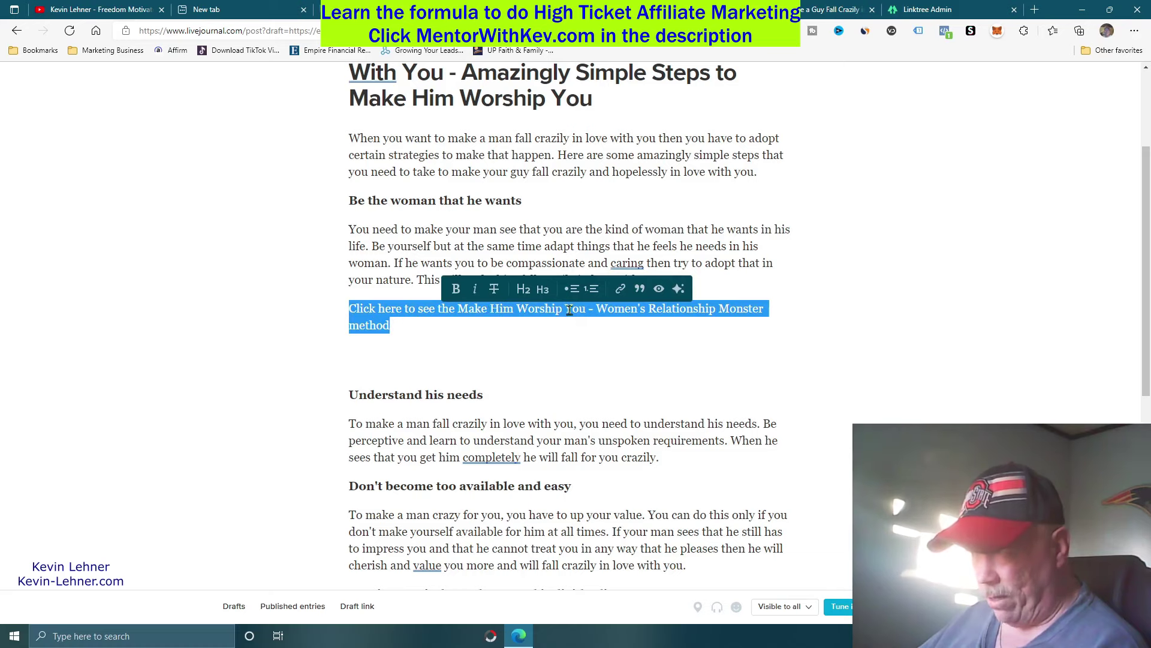
{"action": "left_click", "coordinate": [620, 289]}
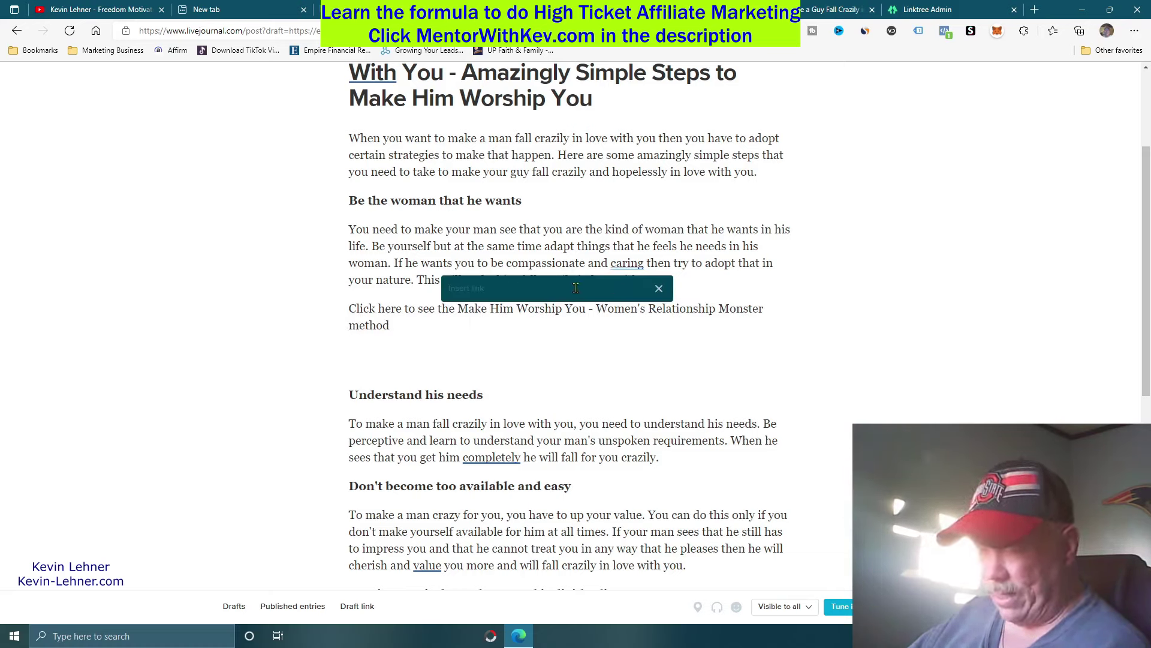
{"action": "key", "text": "ctrl+v"}
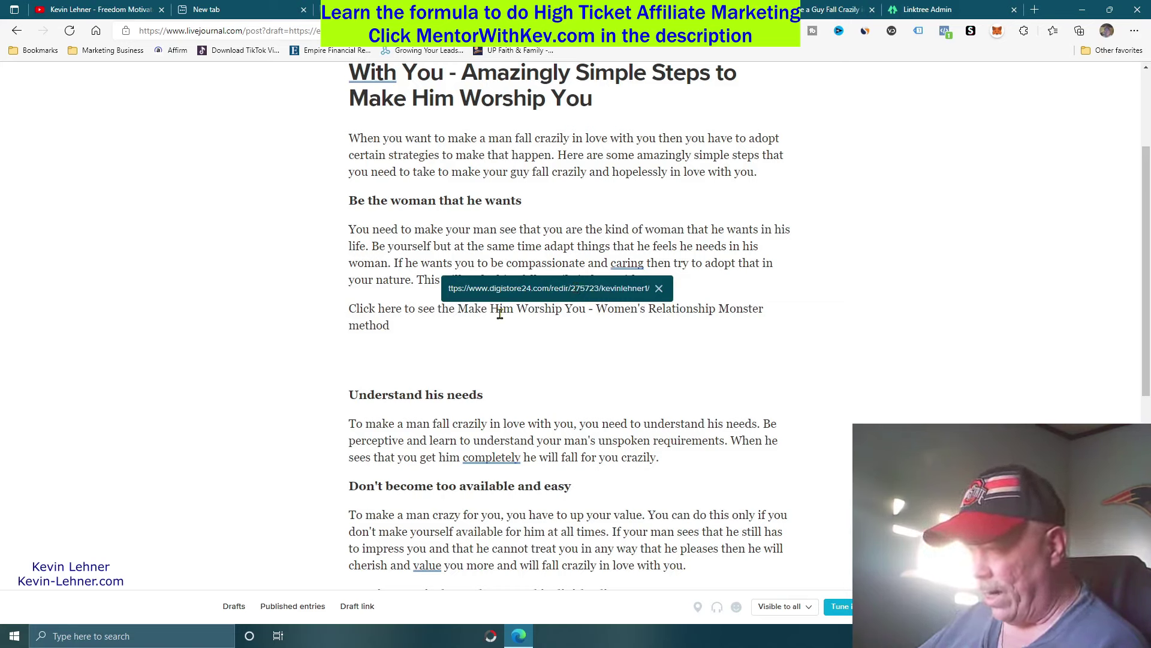
{"action": "triple_click", "coordinate": [381, 316]}
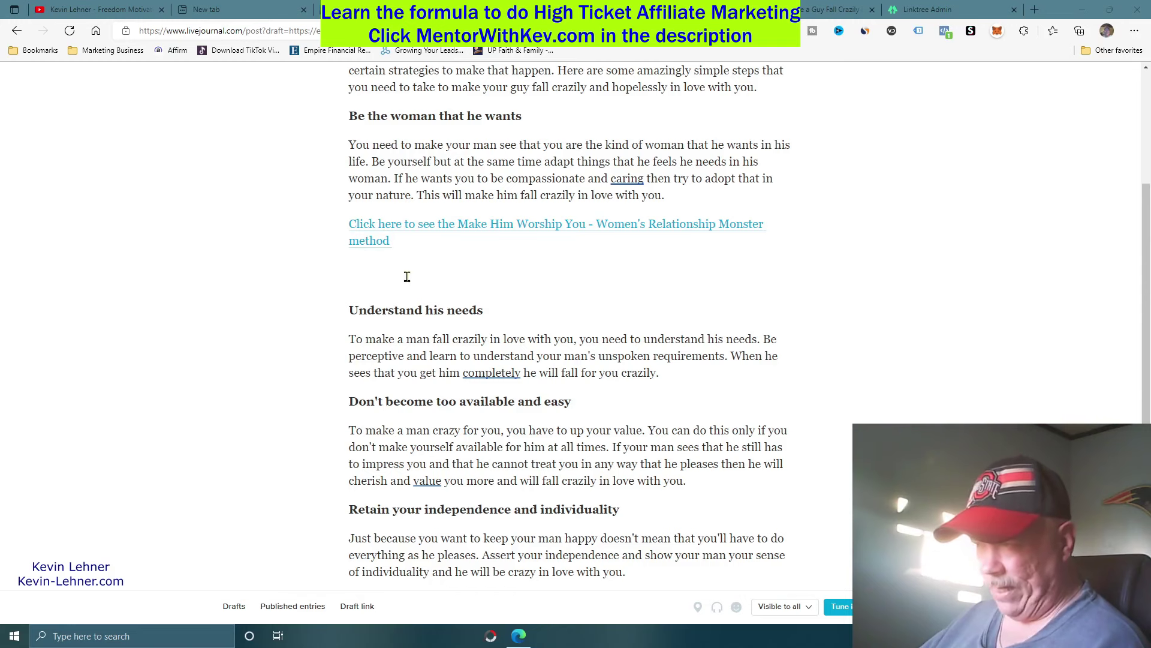
{"action": "left_click", "coordinate": [366, 277]}
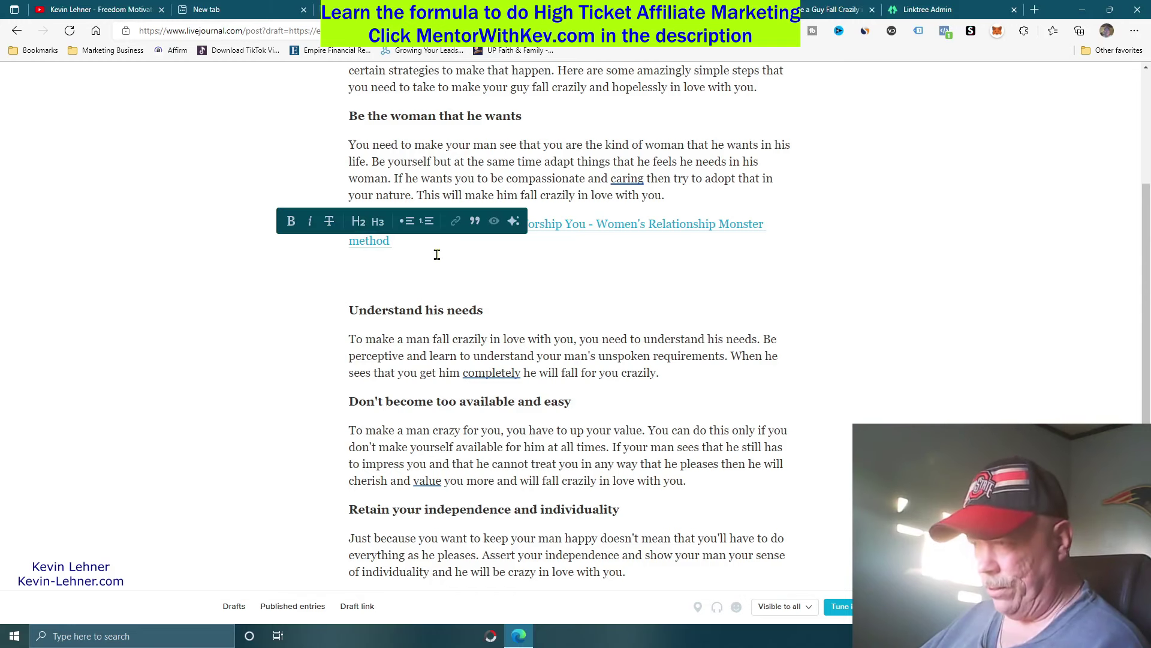
Remove the blank line below the linked call to action in the LiveJournal entry and copy that whole linked line.
{"action": "key", "text": "Delete"}
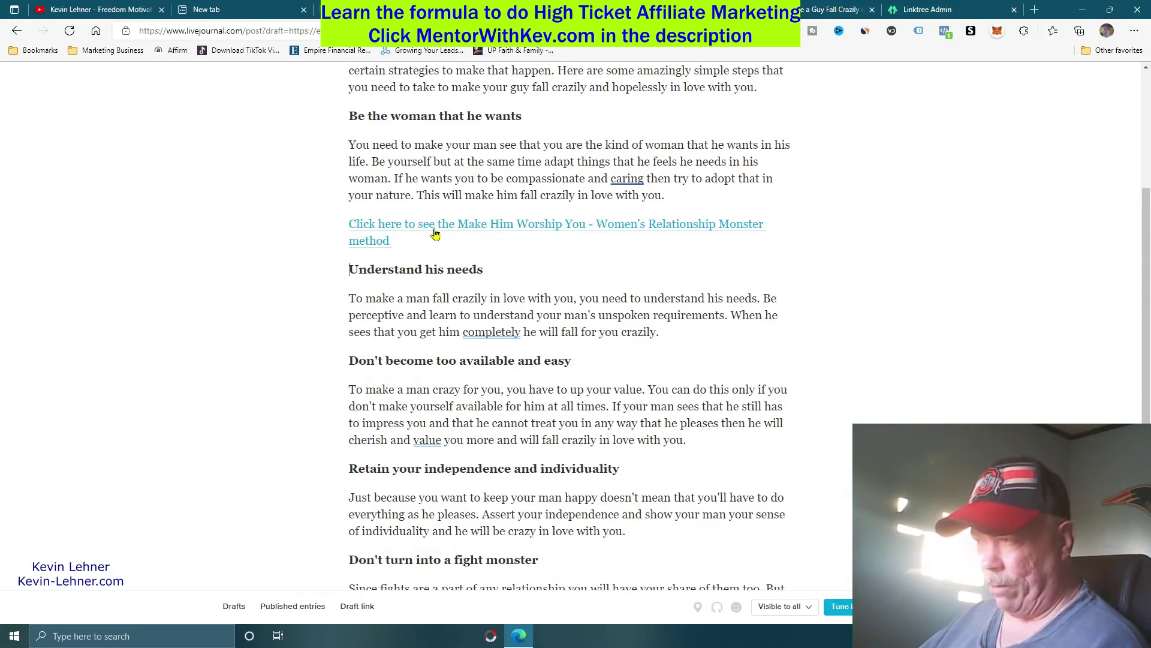
{"action": "scroll", "coordinate": [907, 394], "scroll_direction": "down", "scroll_amount": 5}
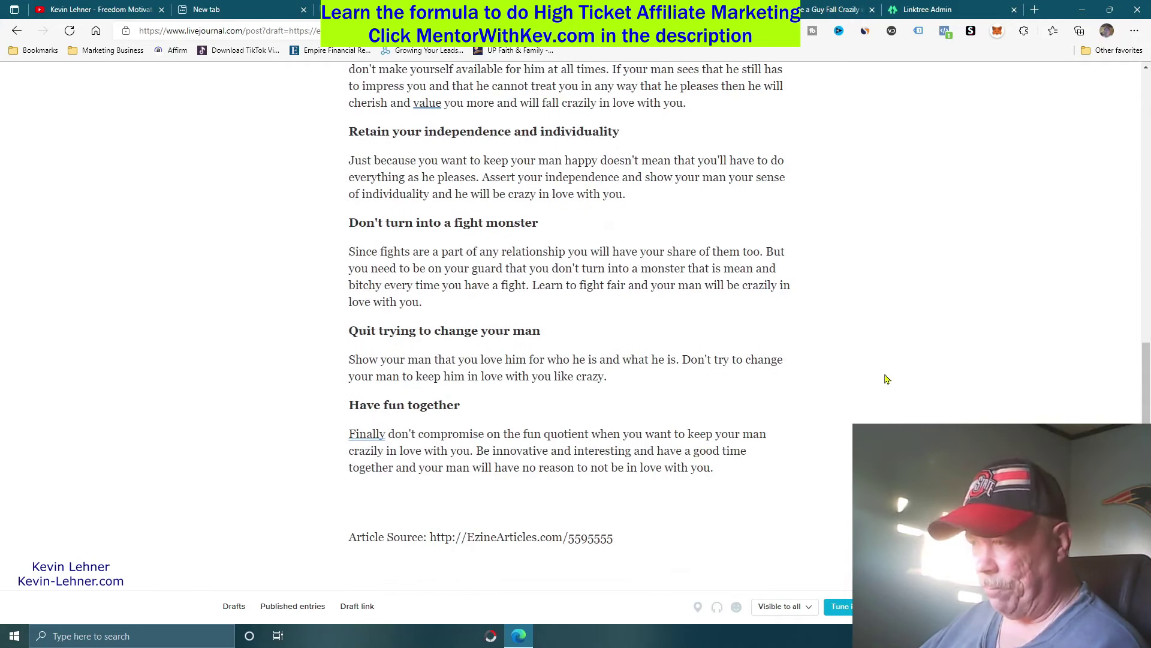
{"action": "scroll", "coordinate": [887, 378], "scroll_direction": "up", "scroll_amount": 1}
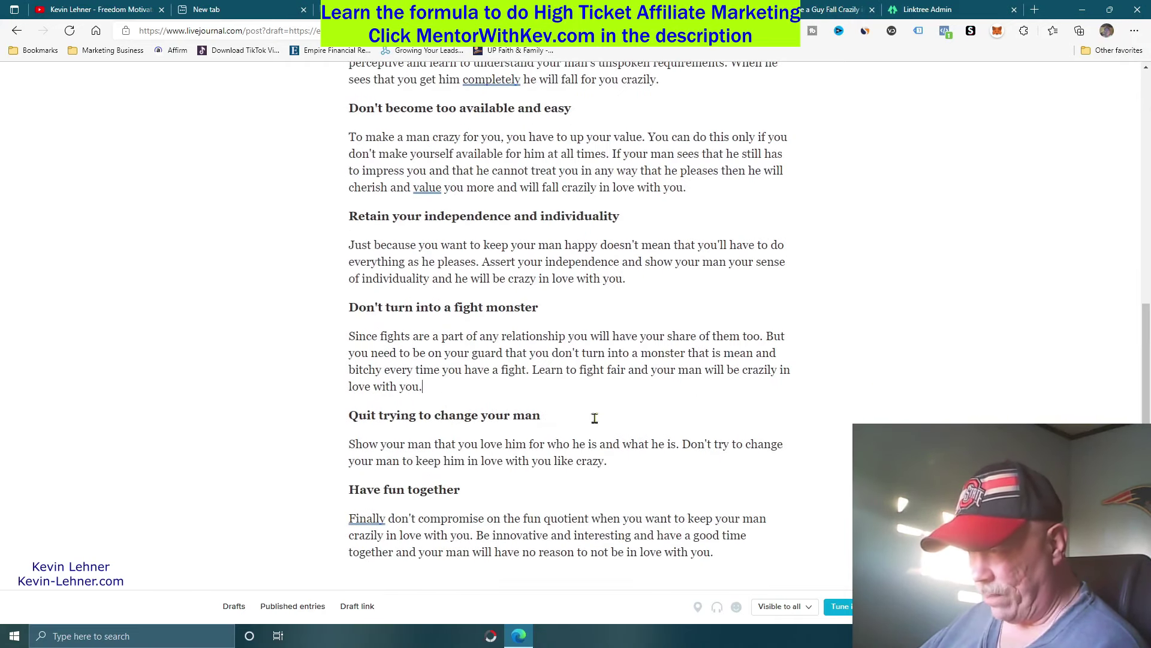
{"action": "scroll", "coordinate": [814, 422], "scroll_direction": "up", "scroll_amount": 5}
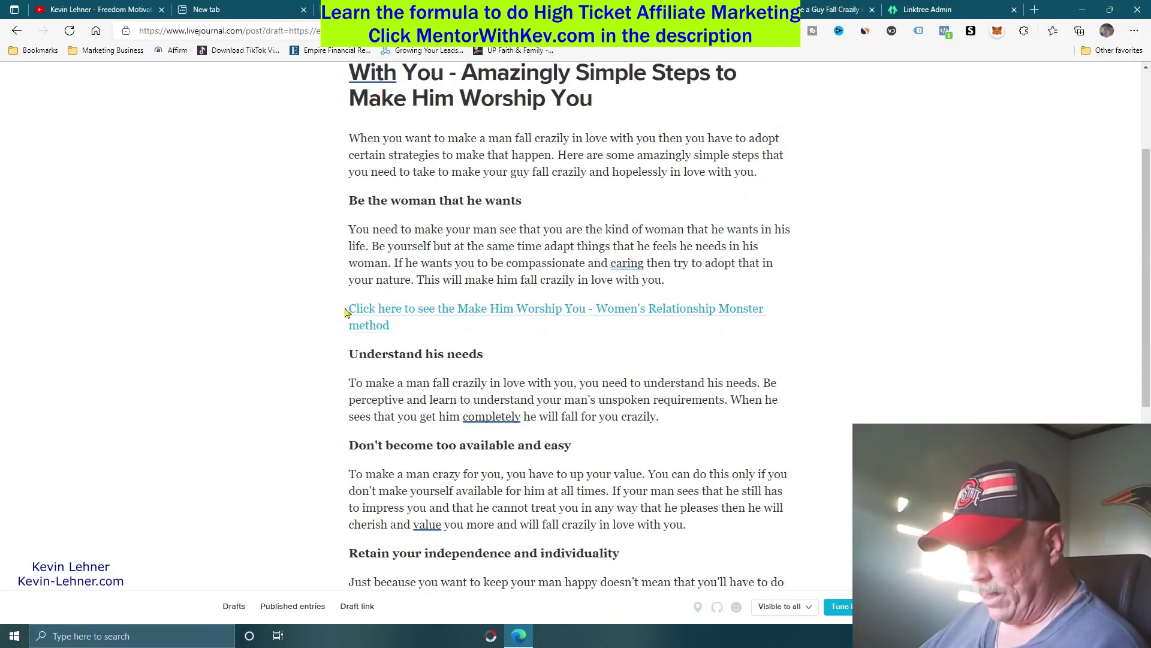
{"action": "left_click_drag", "start_coordinate": [401, 326], "coordinate": [357, 317]}
{"action": "right_click", "coordinate": [359, 317]}
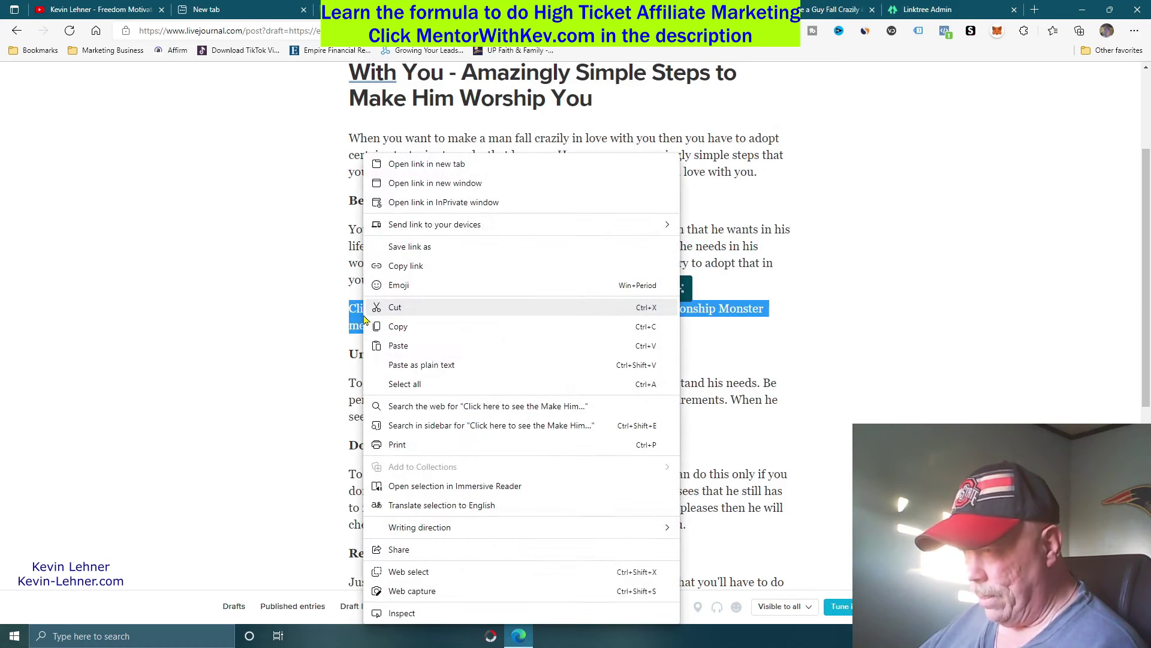
{"action": "left_click", "coordinate": [395, 327]}
{"action": "left_click", "coordinate": [394, 327]}
Paste the linked call to action below the "Don't turn into a fight monster" paragraph and remove the blank line after it.
{"action": "scroll", "coordinate": [659, 360], "scroll_direction": "down", "scroll_amount": 7}
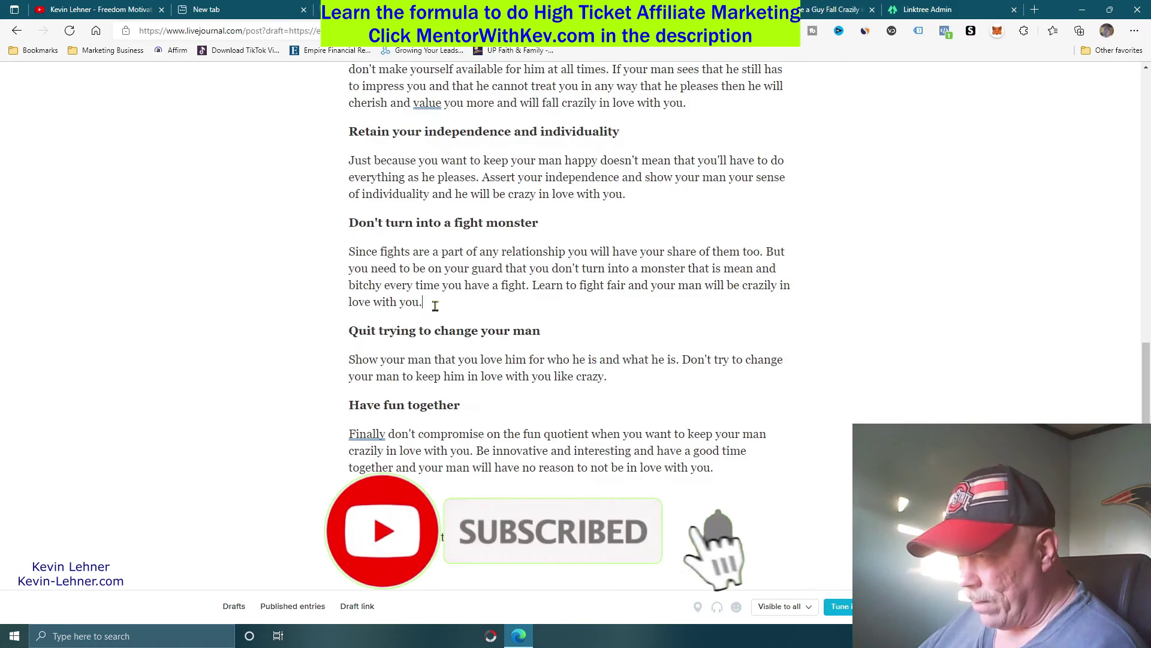
{"action": "left_click", "coordinate": [423, 302]}
{"action": "key", "text": "Return"}
{"action": "key", "text": "Return"}
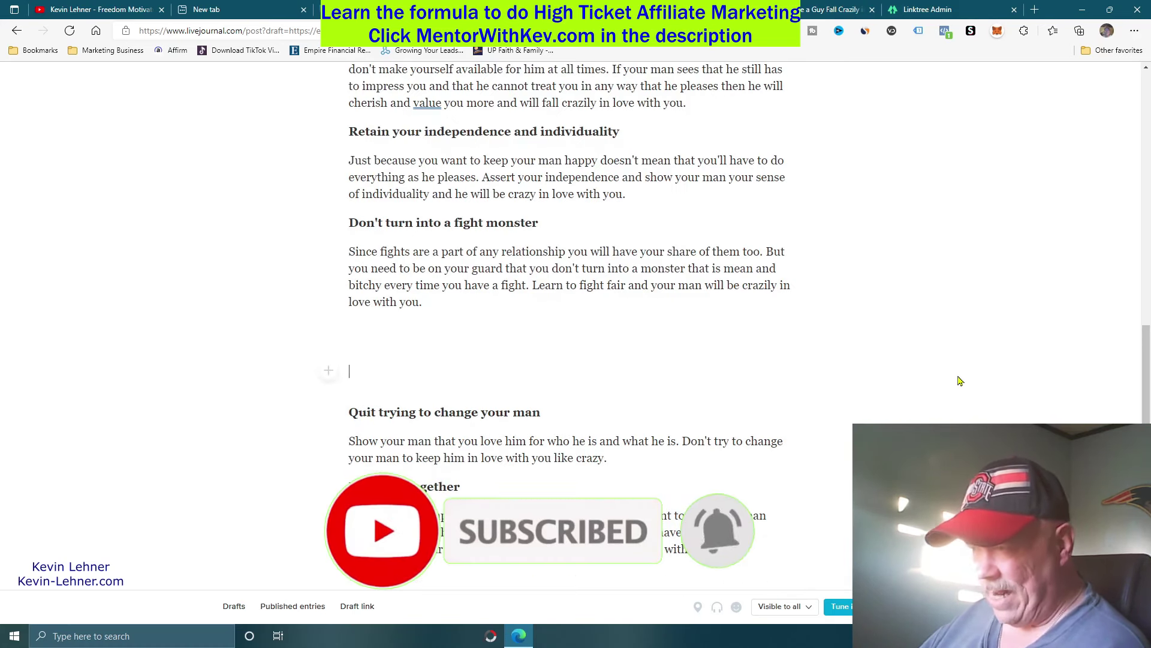
{"action": "key", "text": "ctrl+v"}
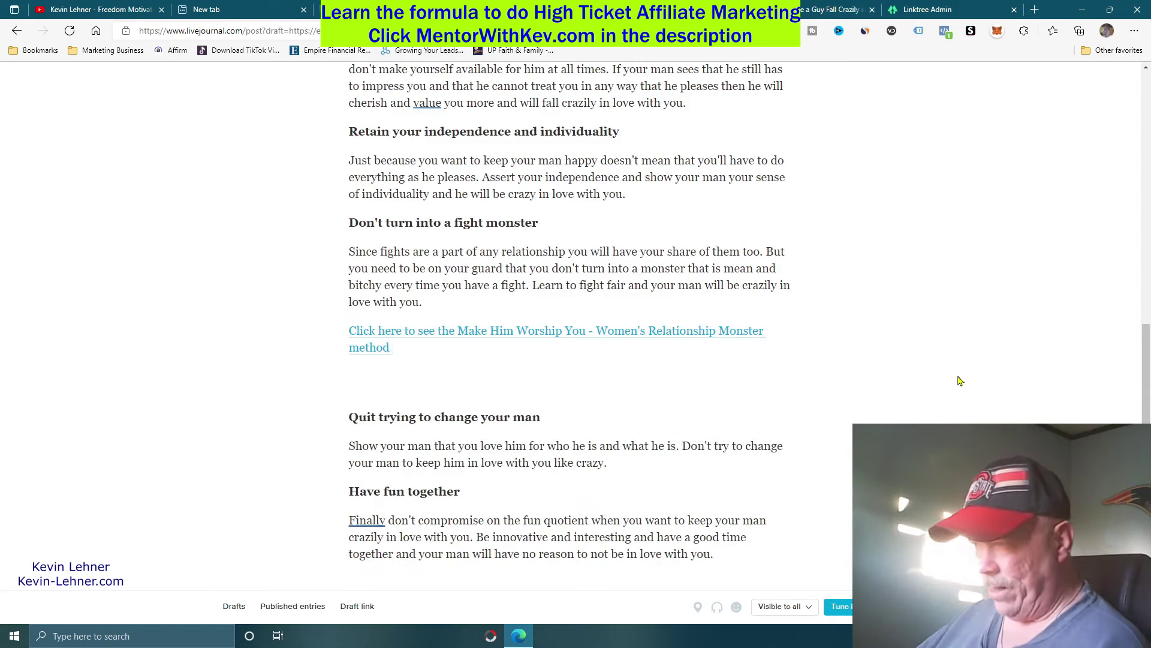
{"action": "key", "text": "Delete"}
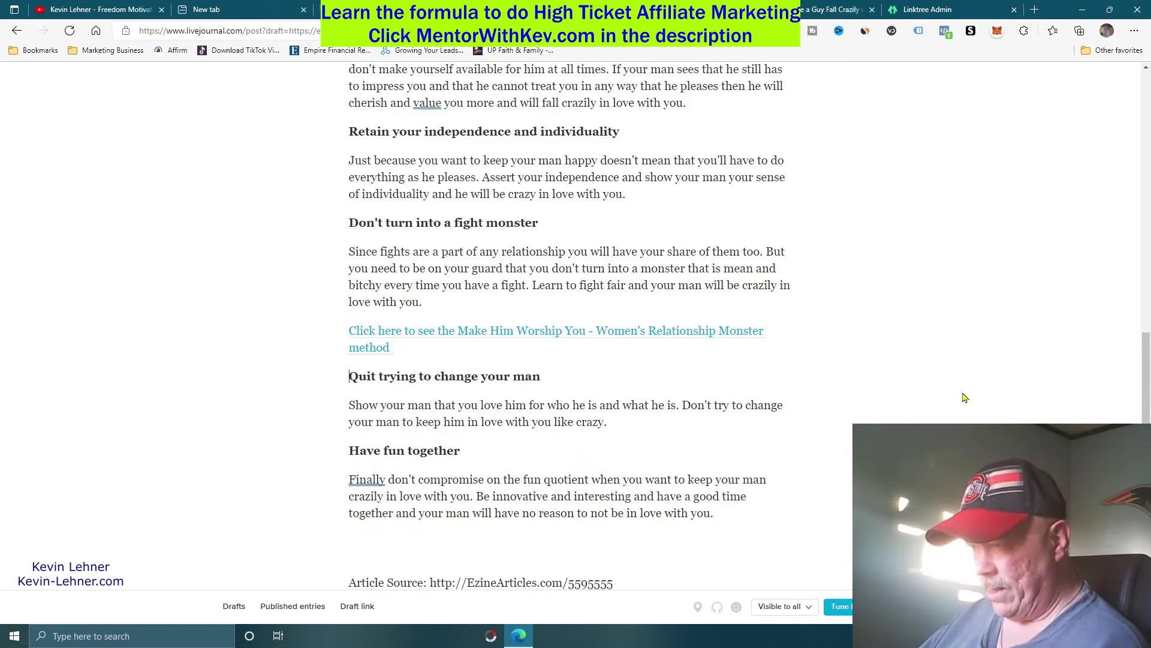
Insert the Make Him Worship You product image file between the first call-to-action line and the "Understand his needs" heading.
{"action": "scroll", "coordinate": [946, 424], "scroll_direction": "up", "scroll_amount": 15}
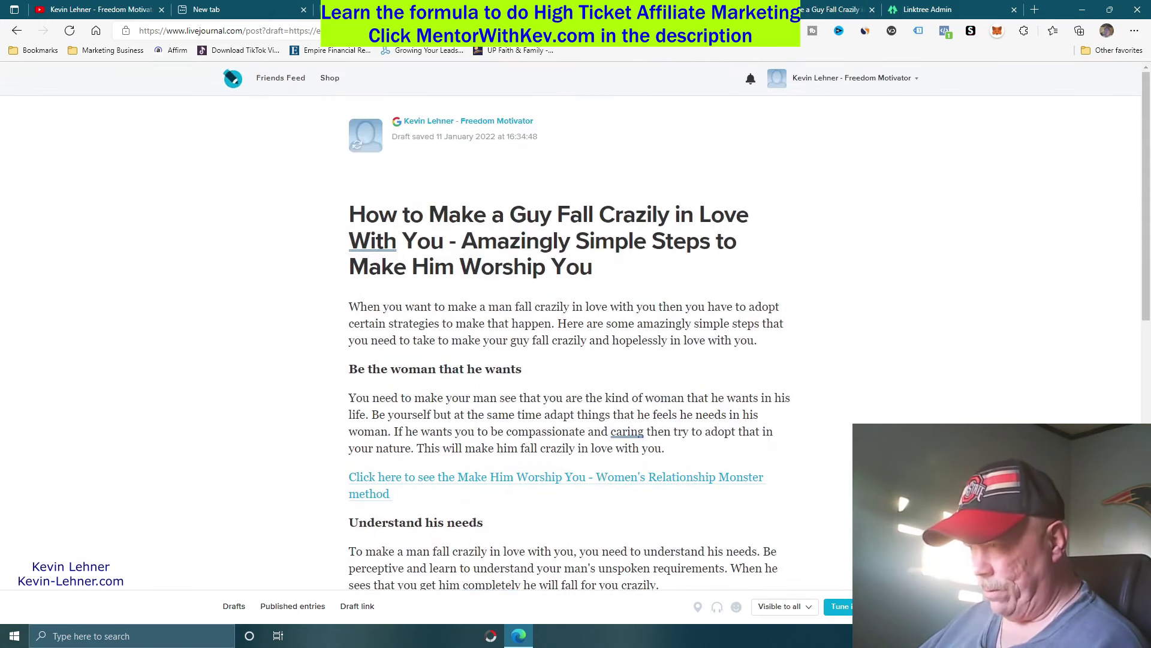
{"action": "scroll", "coordinate": [570, 324], "scroll_direction": "down", "scroll_amount": 6}
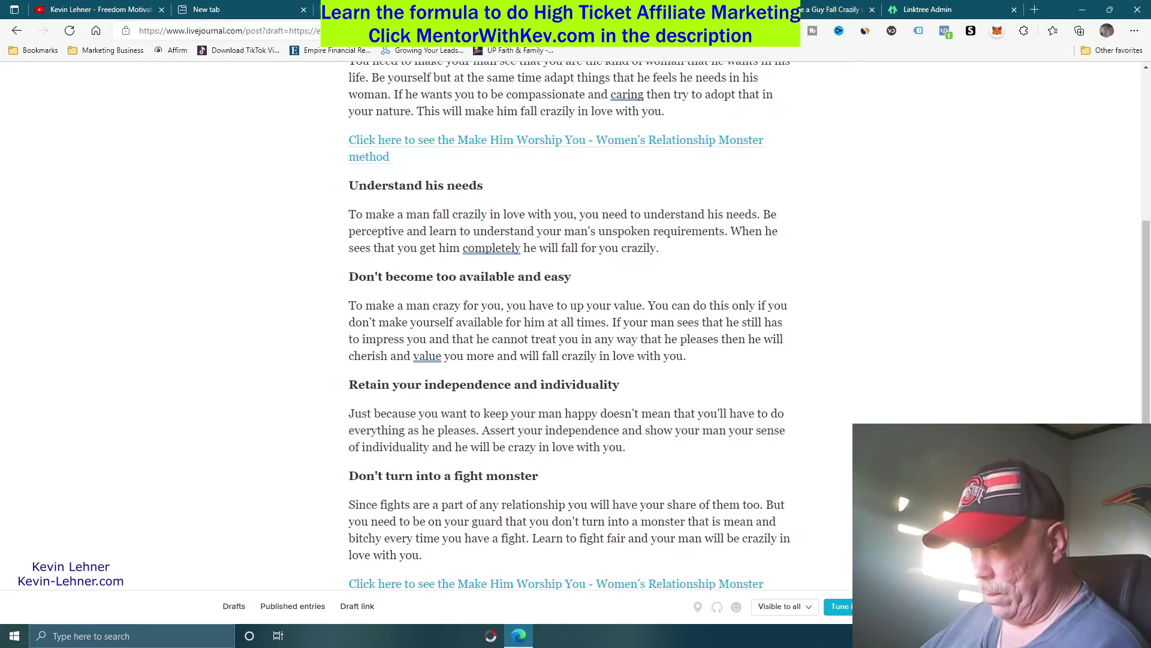
{"action": "scroll", "coordinate": [569, 323], "scroll_direction": "down", "scroll_amount": 4}
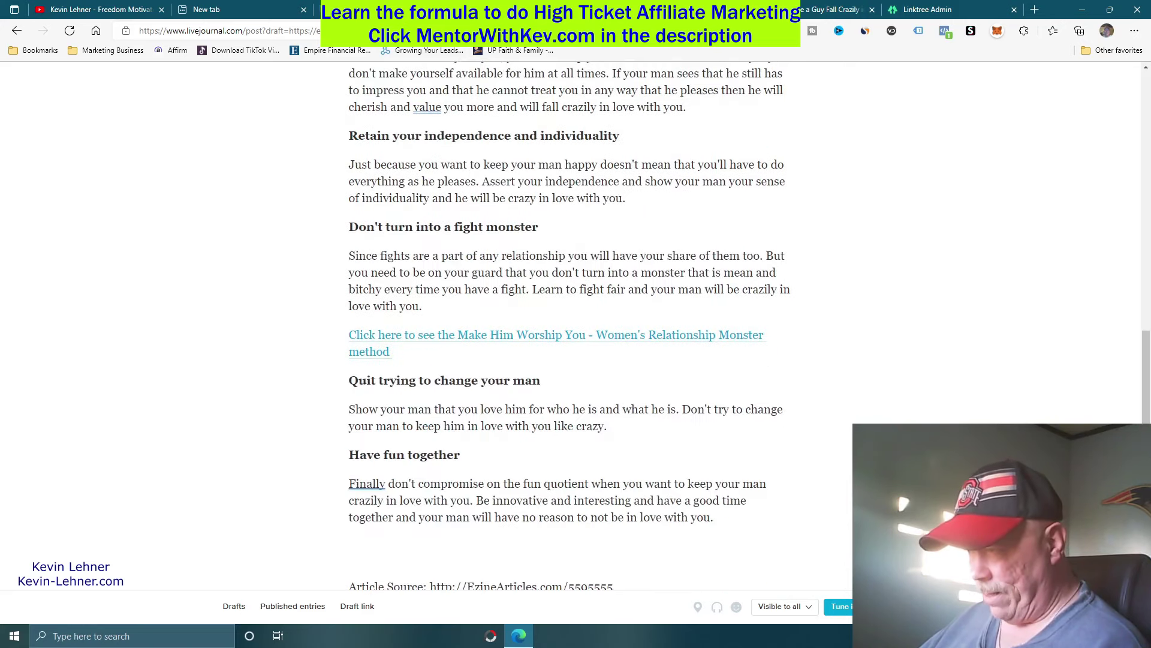
{"action": "scroll", "coordinate": [781, 372], "scroll_direction": "up", "scroll_amount": 3}
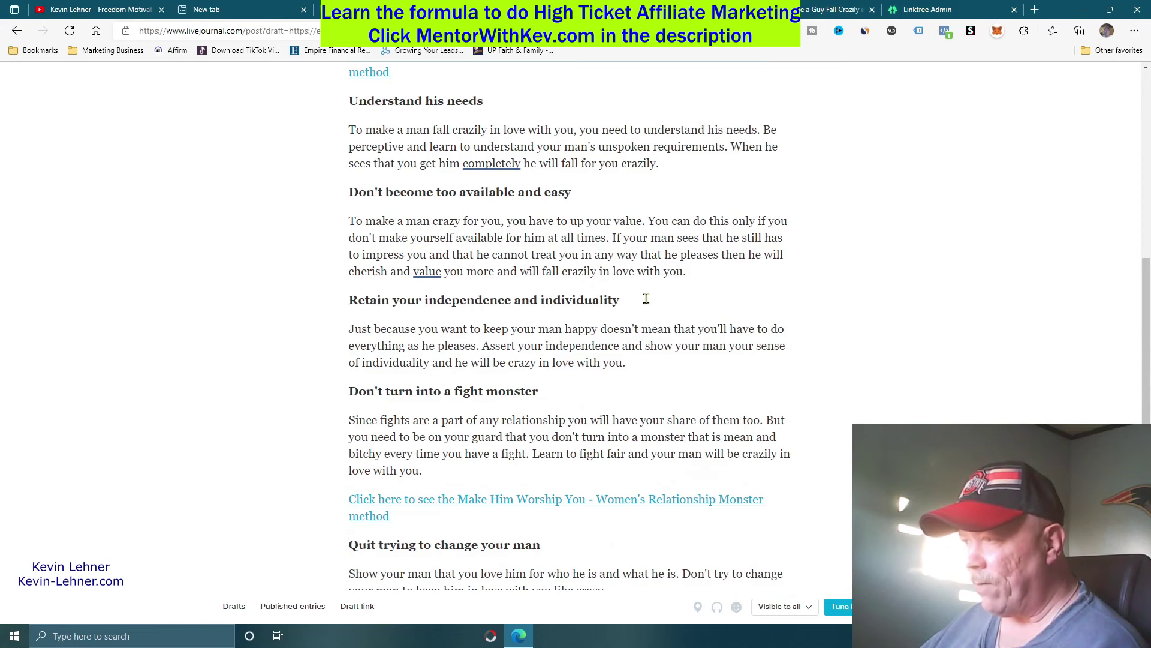
{"action": "scroll", "coordinate": [848, 345], "scroll_direction": "up", "scroll_amount": 6}
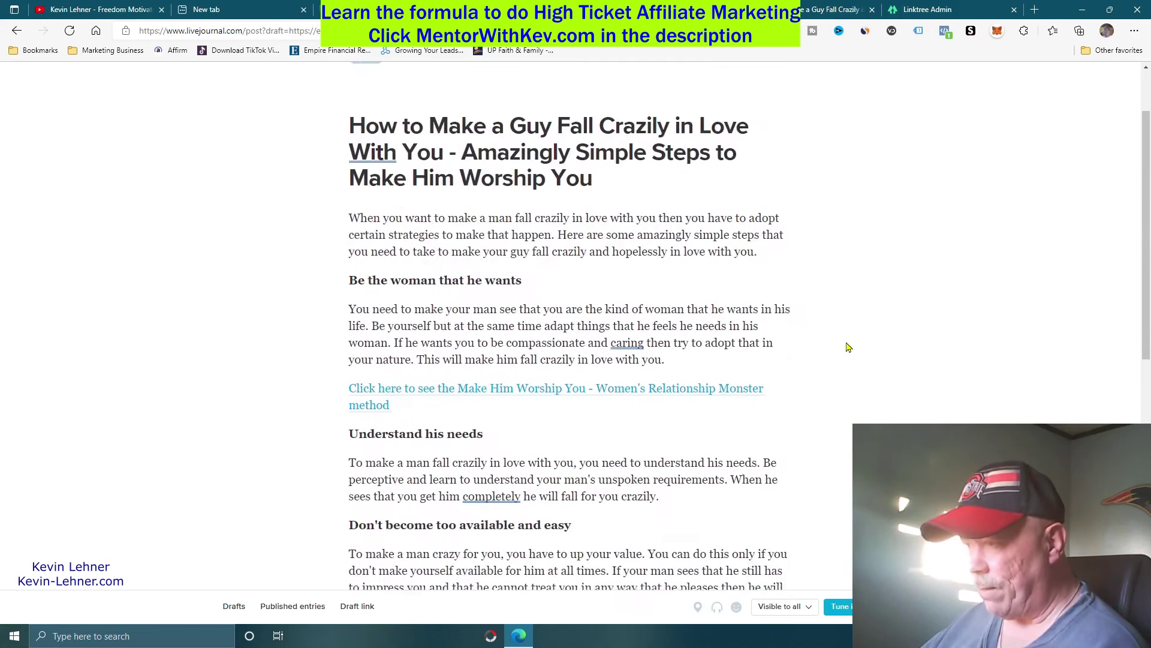
{"action": "scroll", "coordinate": [848, 347], "scroll_direction": "down", "scroll_amount": 4}
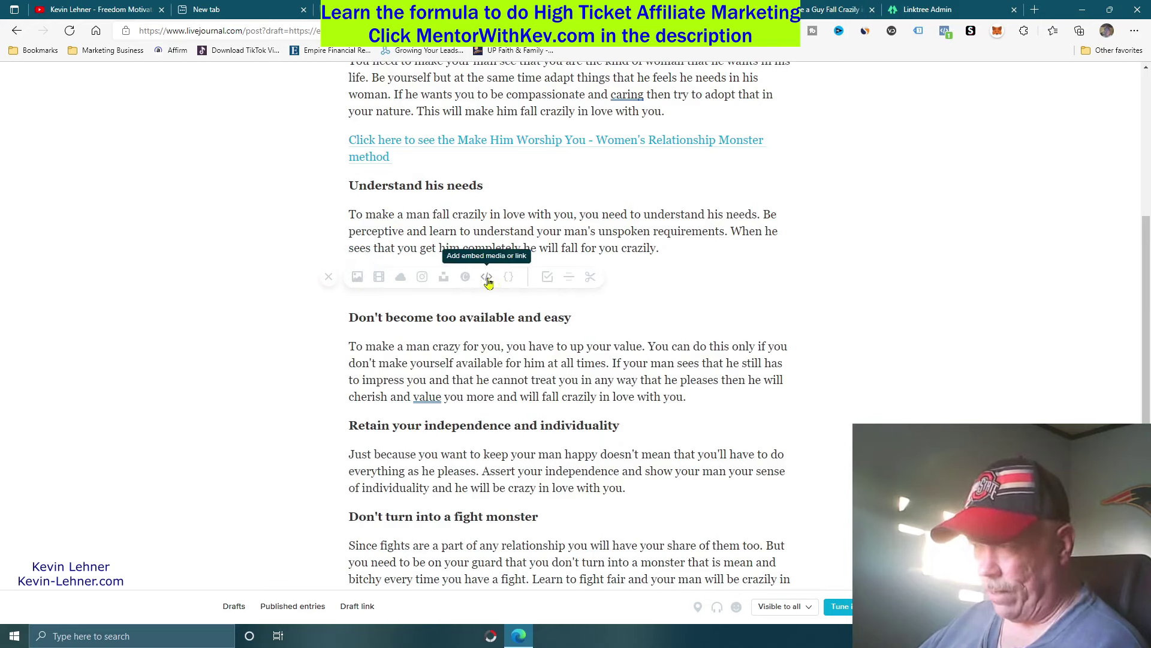
{"action": "left_click", "coordinate": [357, 277]}
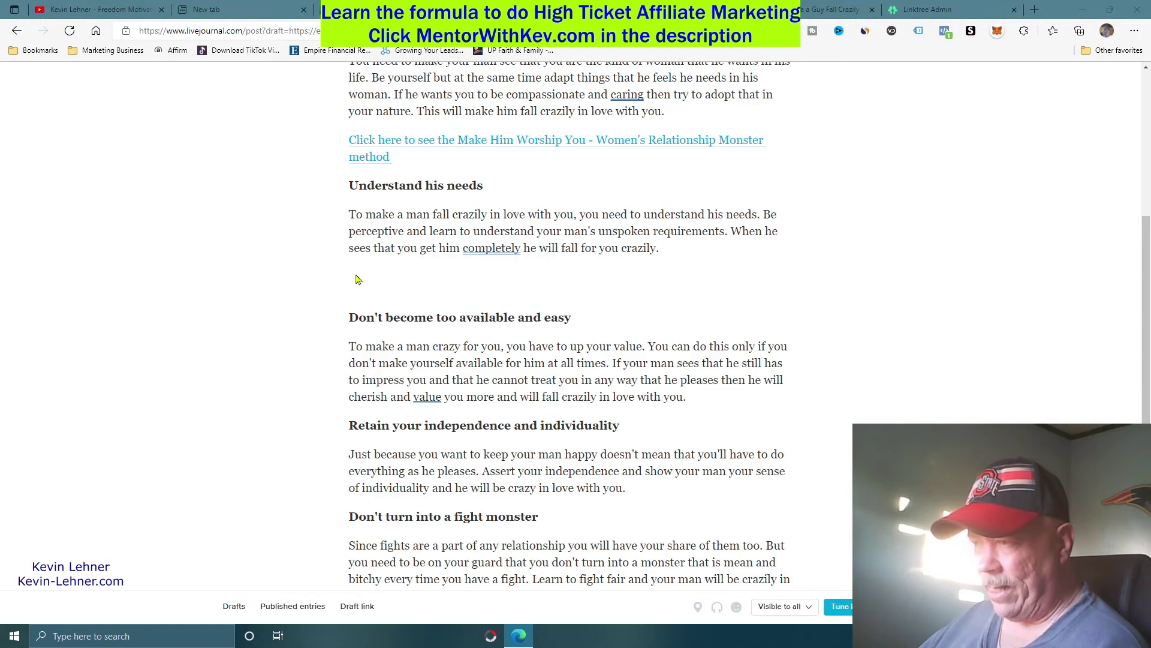
{"action": "double_click", "coordinate": [527, 288]}
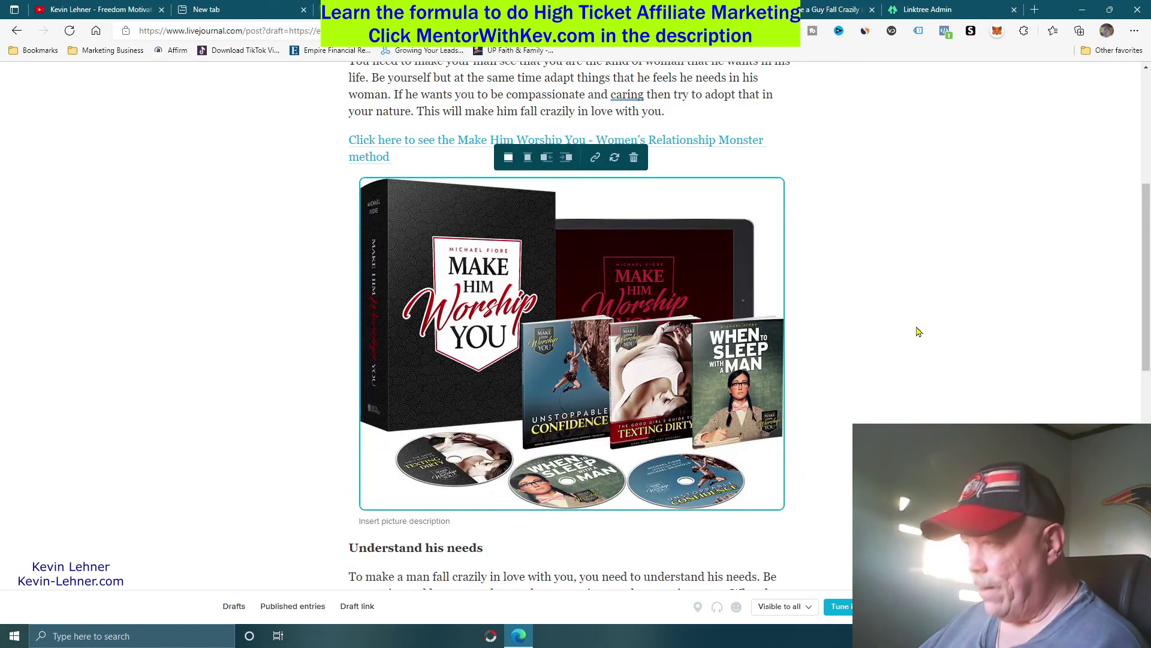
Link the inserted product image to the Digistore24 promolink of the offer.
{"action": "left_click", "coordinate": [595, 158]}
{"action": "type", "text": "https://www.digistore24.com/redir/275723/kevinlehner1/"}
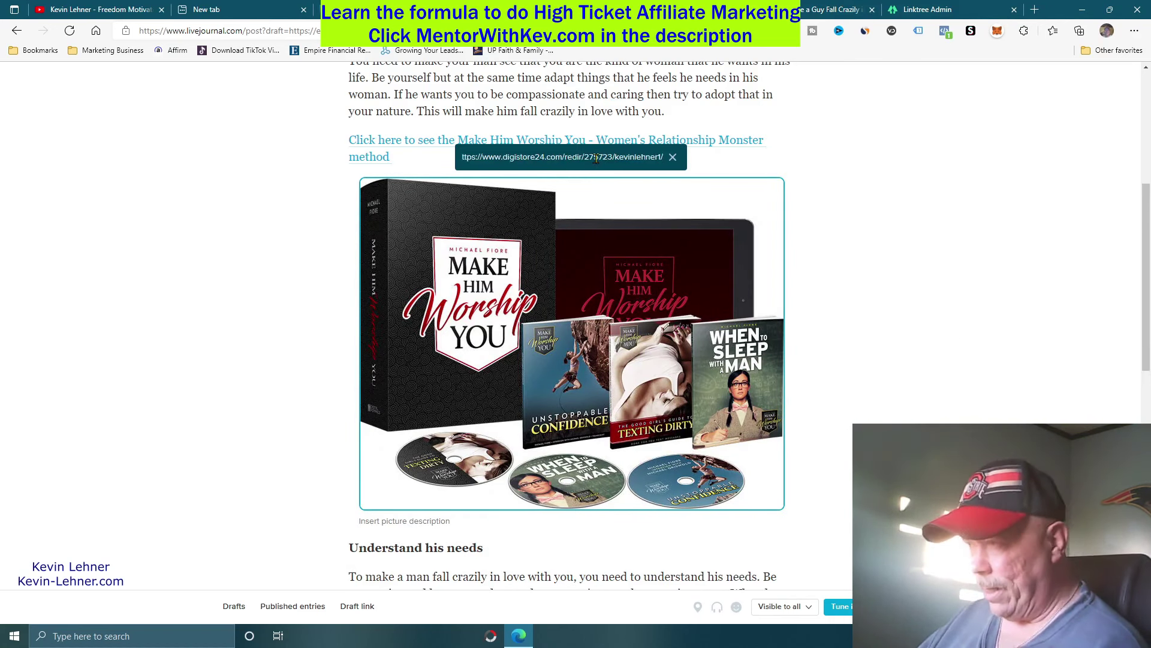
{"action": "key", "text": "Return"}
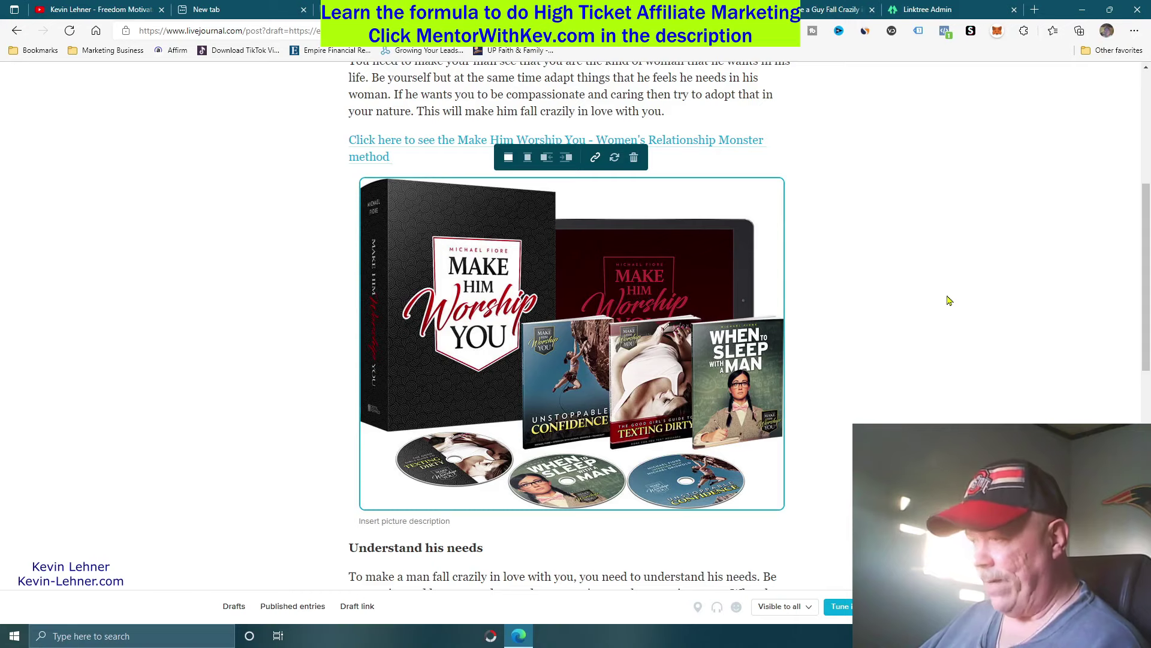
Remove the blank line above the "Don't become too available and easy" heading.
{"action": "scroll", "coordinate": [957, 302], "scroll_direction": "down", "scroll_amount": 8}
{"action": "scroll", "coordinate": [959, 301], "scroll_direction": "up", "scroll_amount": 2}
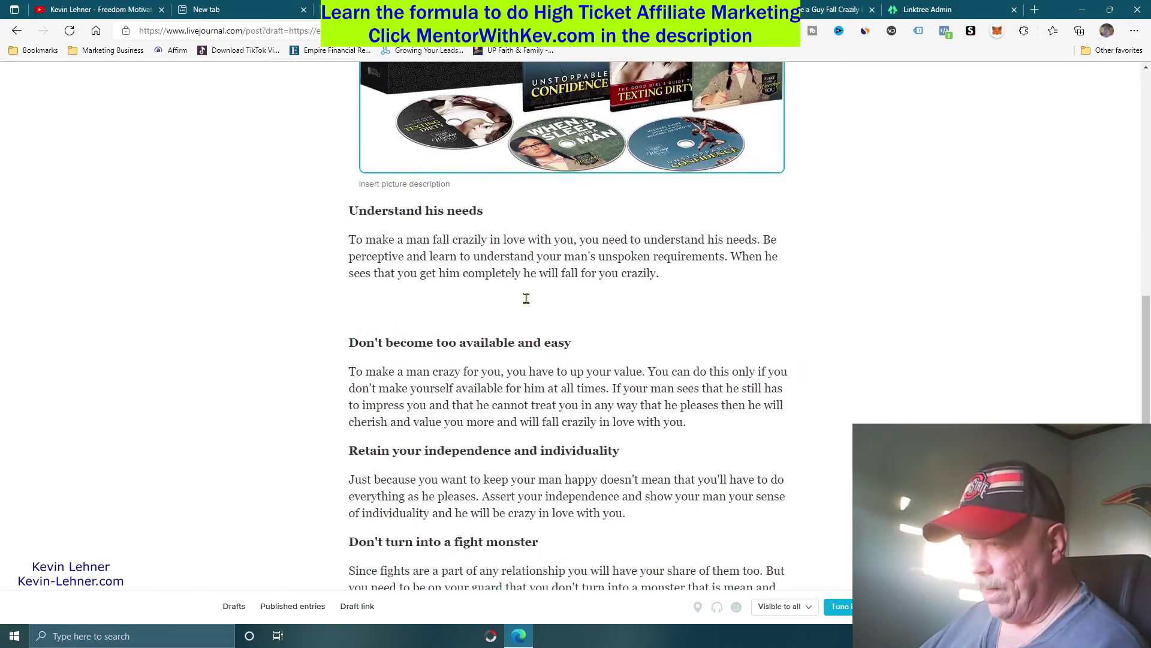
{"action": "left_click", "coordinate": [355, 307]}
{"action": "key", "text": "BackSpace"}
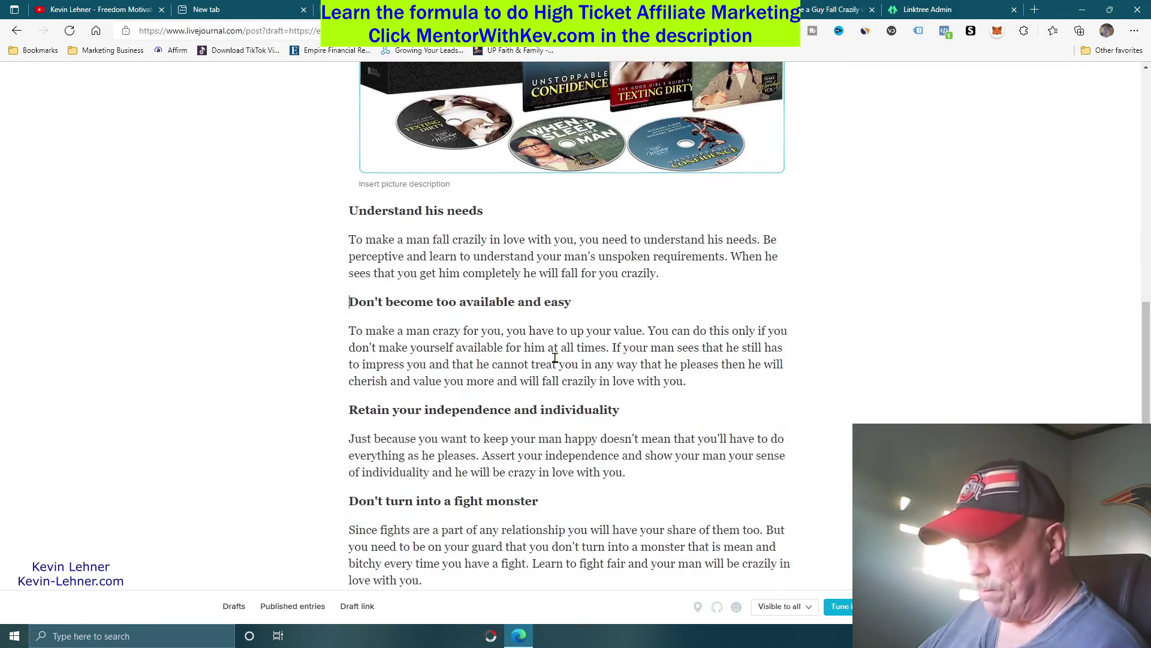
Copy the offer title "Make Him Worship You - Women's Relationship Monster" from the Digistore24 marketplace listing.
{"action": "scroll", "coordinate": [940, 342], "scroll_direction": "up", "scroll_amount": 11}
{"action": "scroll", "coordinate": [940, 342], "scroll_direction": "down", "scroll_amount": 6}
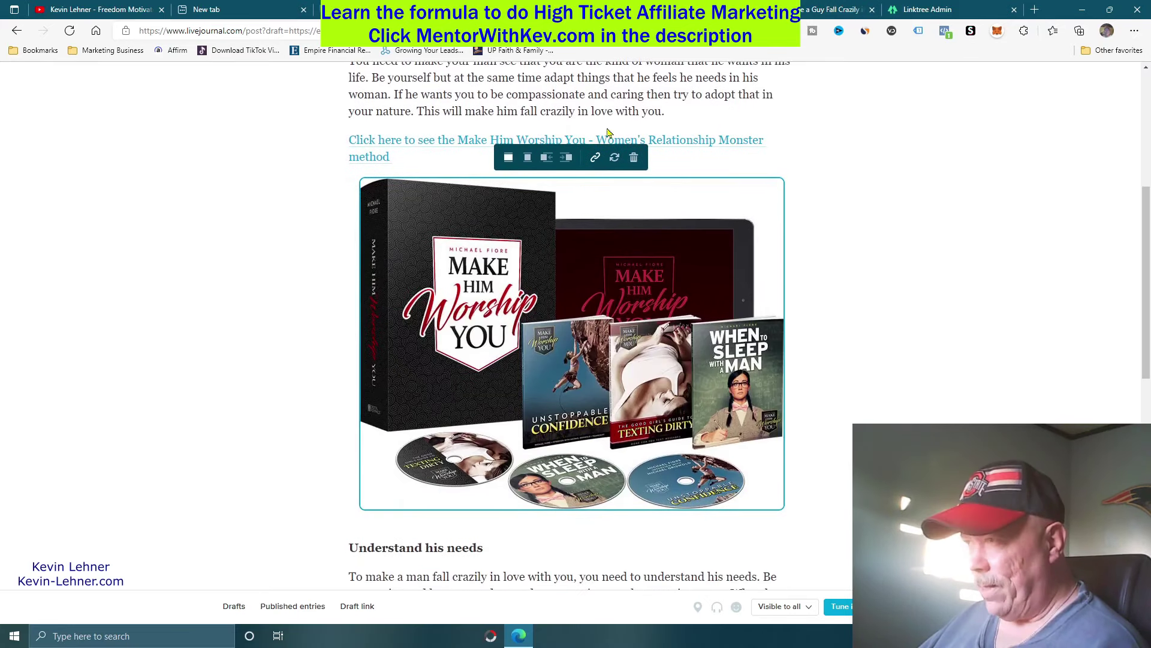
{"action": "key", "text": "ctrl+Tab"}
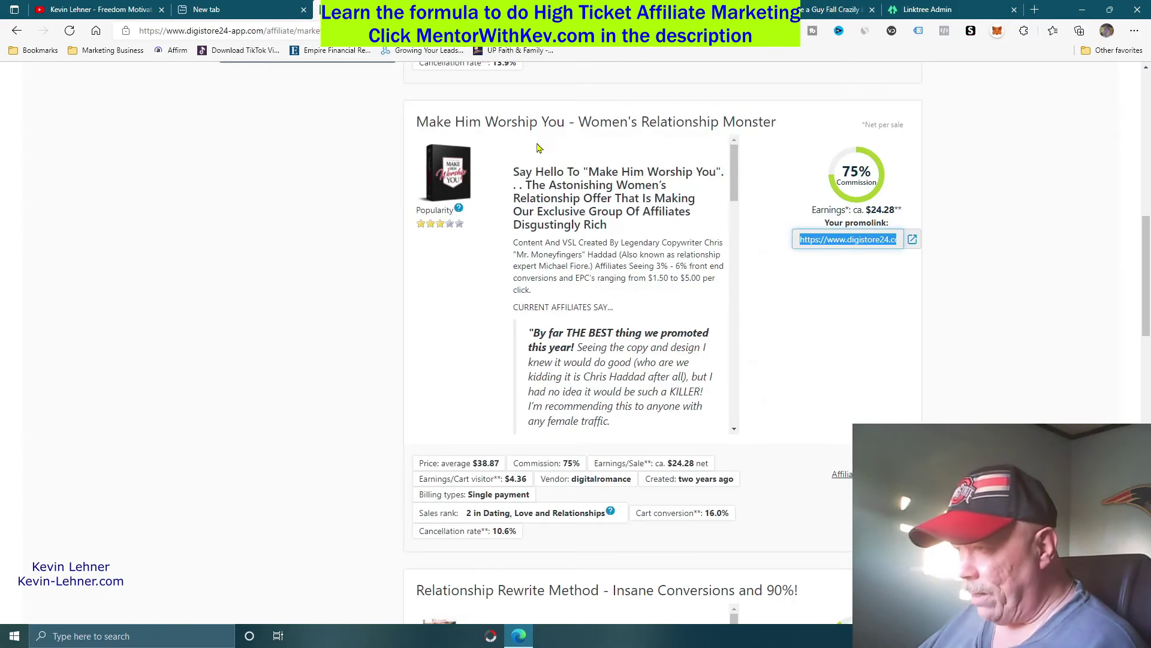
{"action": "left_click_drag", "start_coordinate": [417, 123], "coordinate": [783, 130]}
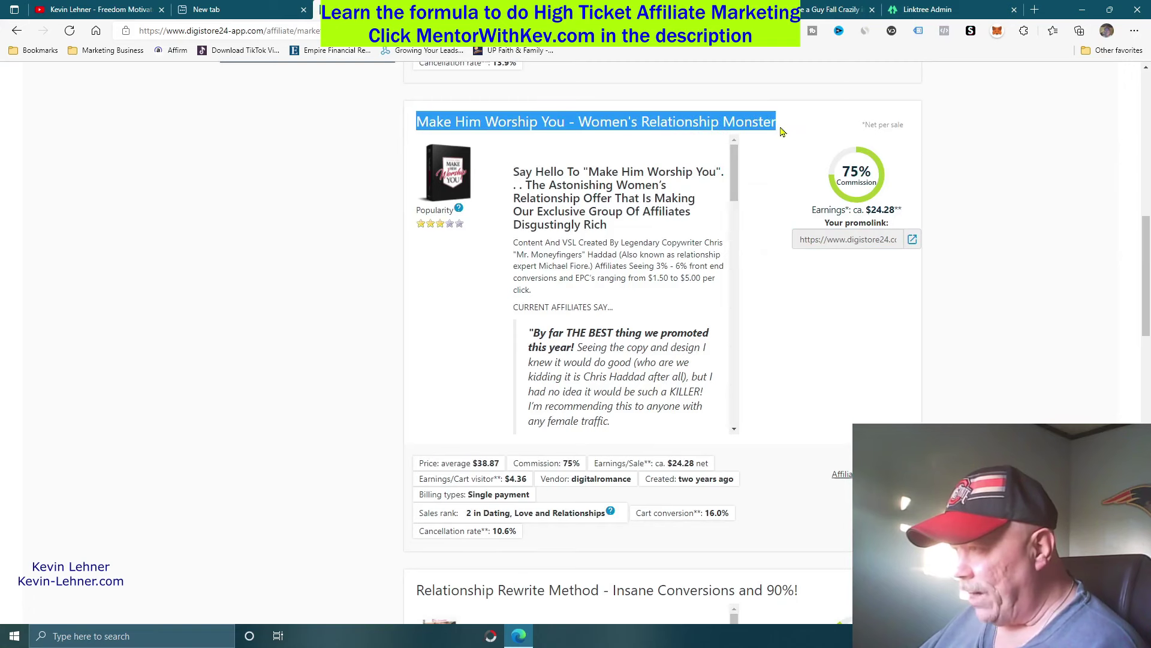
{"action": "right_click", "coordinate": [548, 114]}
{"action": "left_click", "coordinate": [577, 122]}
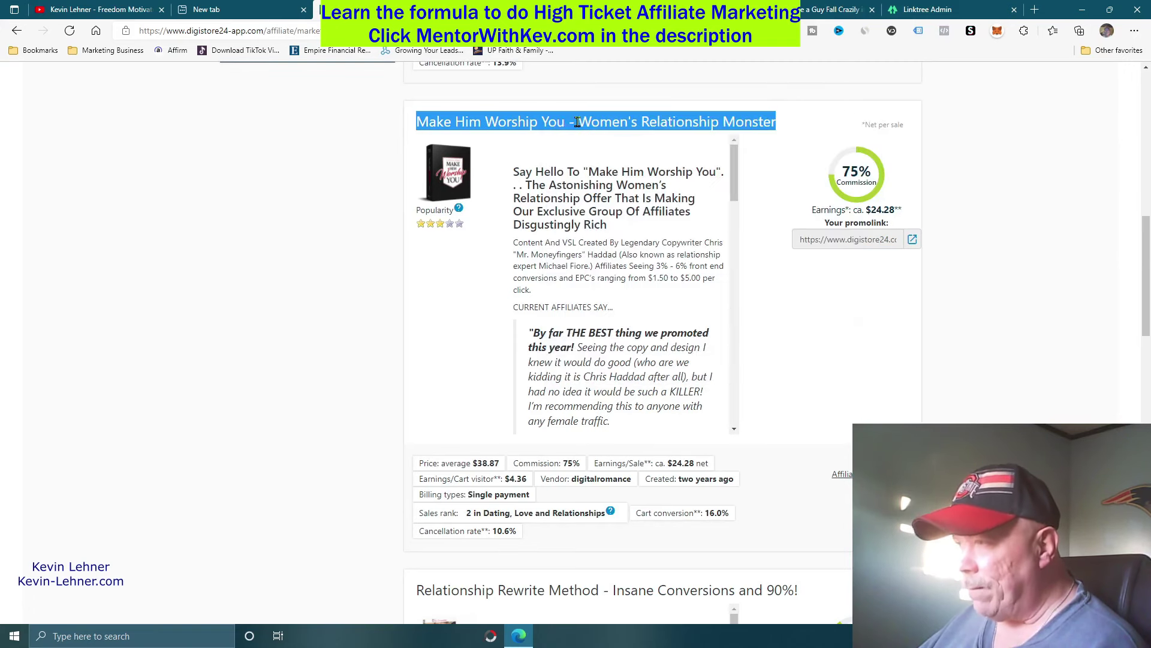
Return to the LiveJournal entry and paste the copied offer title as the product image's description.
{"action": "key", "text": "ctrl+shift+Tab"}
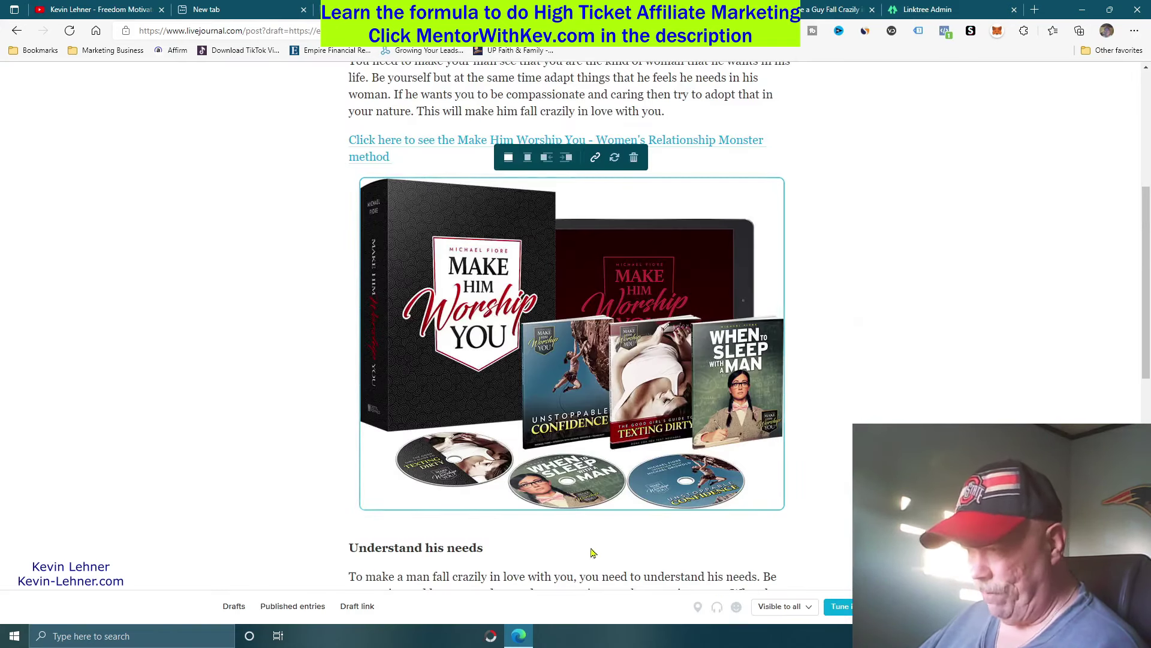
{"action": "scroll", "coordinate": [537, 562], "scroll_direction": "down", "scroll_amount": 3}
{"action": "scroll", "coordinate": [359, 308], "scroll_direction": "down", "scroll_amount": 1}
{"action": "left_click", "coordinate": [390, 267]}
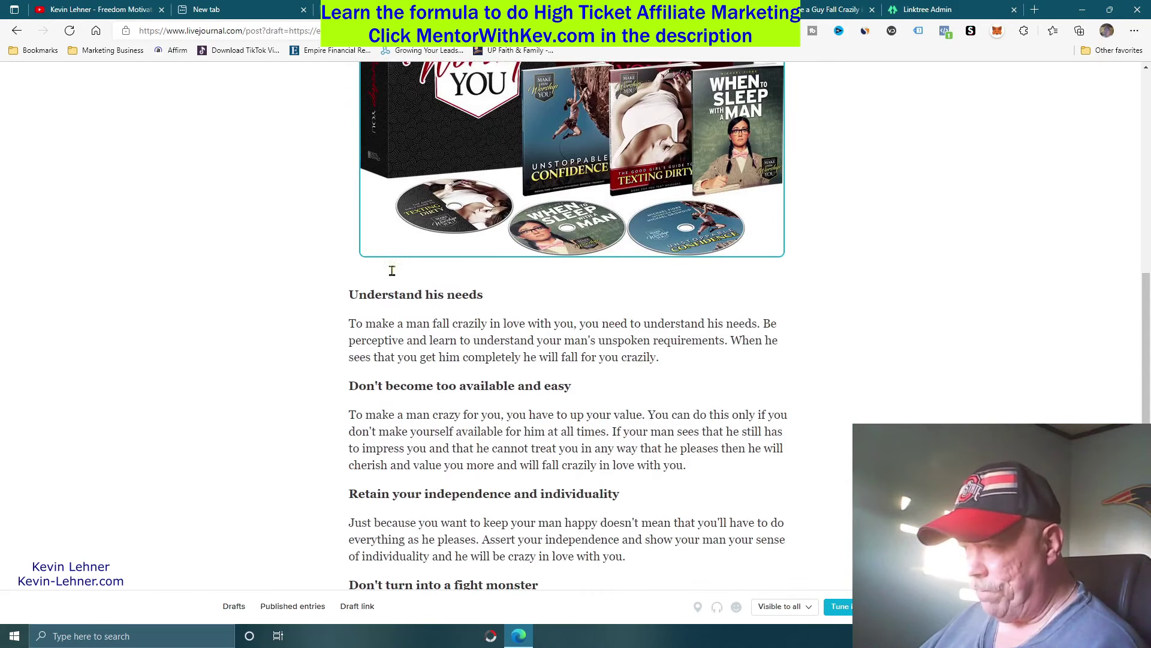
{"action": "key", "text": "ctrl+v"}
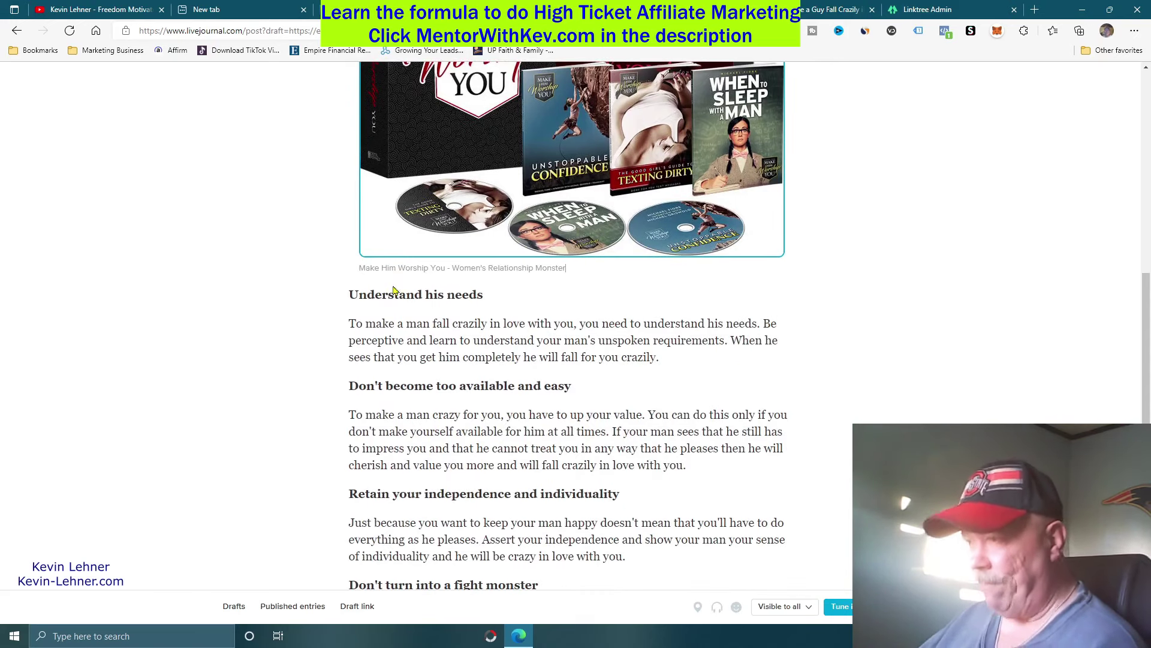
Start an affiliate disclosure above the Article Source line with "Note: This article contains affiliate links.".
{"action": "scroll", "coordinate": [394, 280], "scroll_direction": "down", "scroll_amount": 6}
{"action": "scroll", "coordinate": [844, 463], "scroll_direction": "down", "scroll_amount": 1}
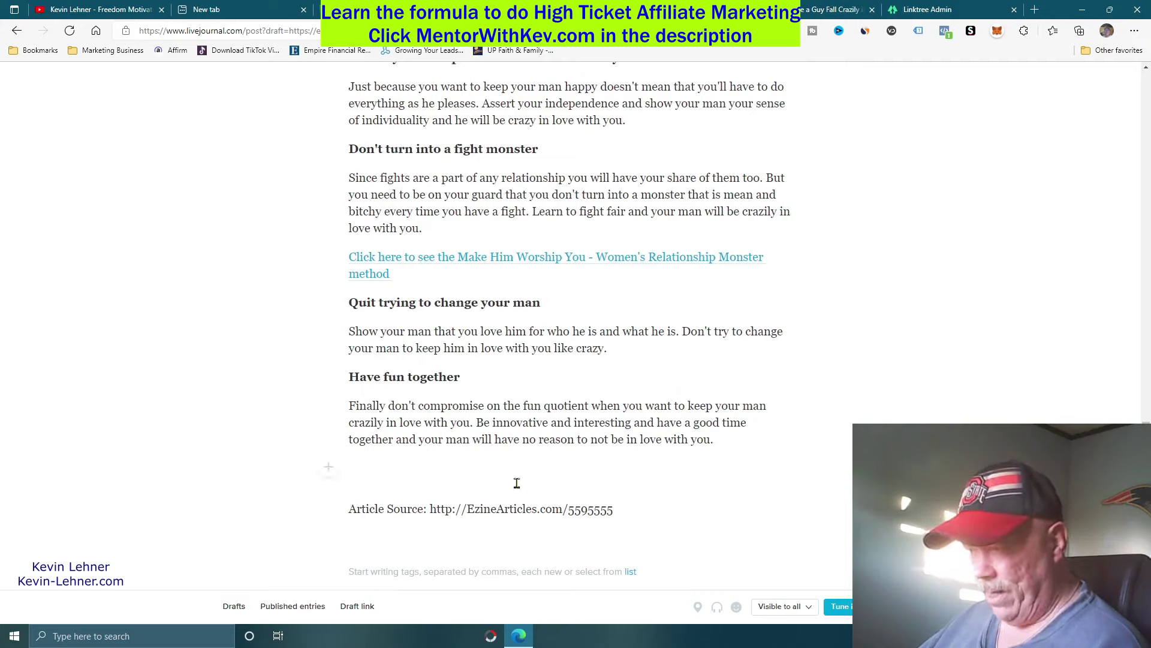
{"action": "key", "text": "Return"}
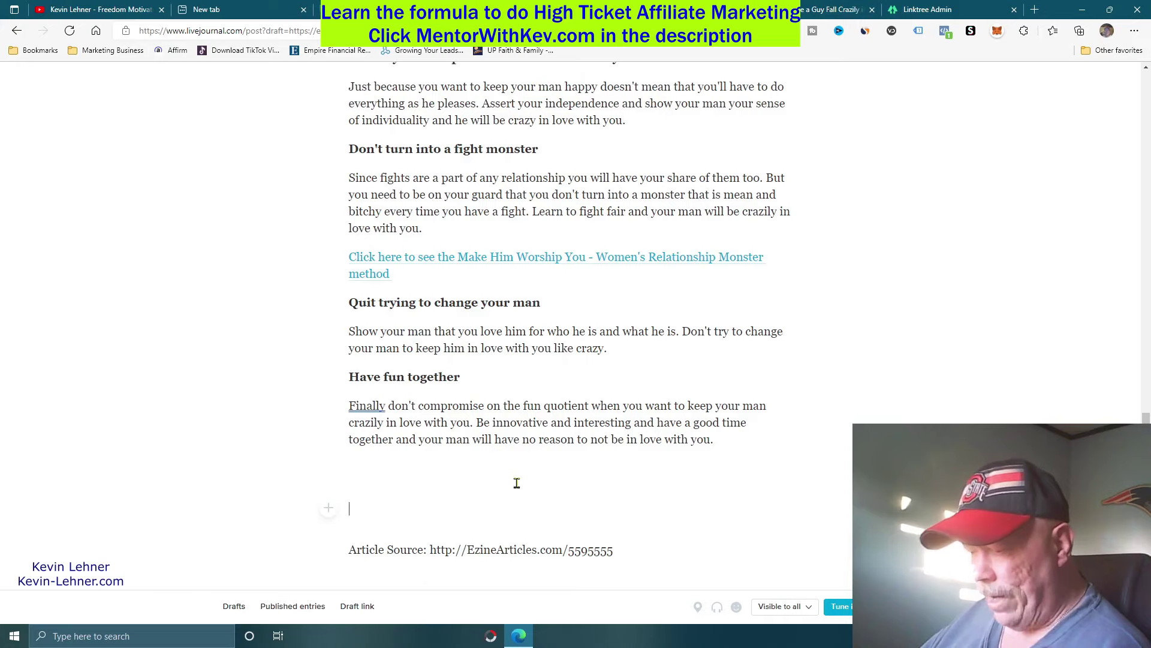
{"action": "type", "text": "No"}
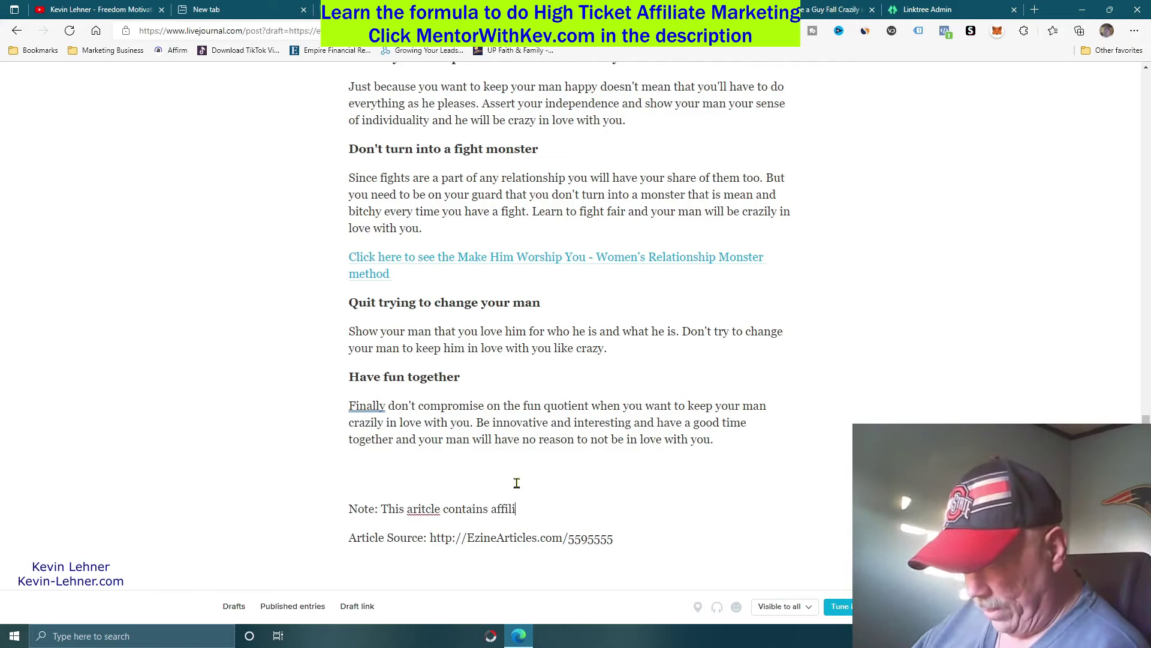
{"action": "type", "text": "inks"}
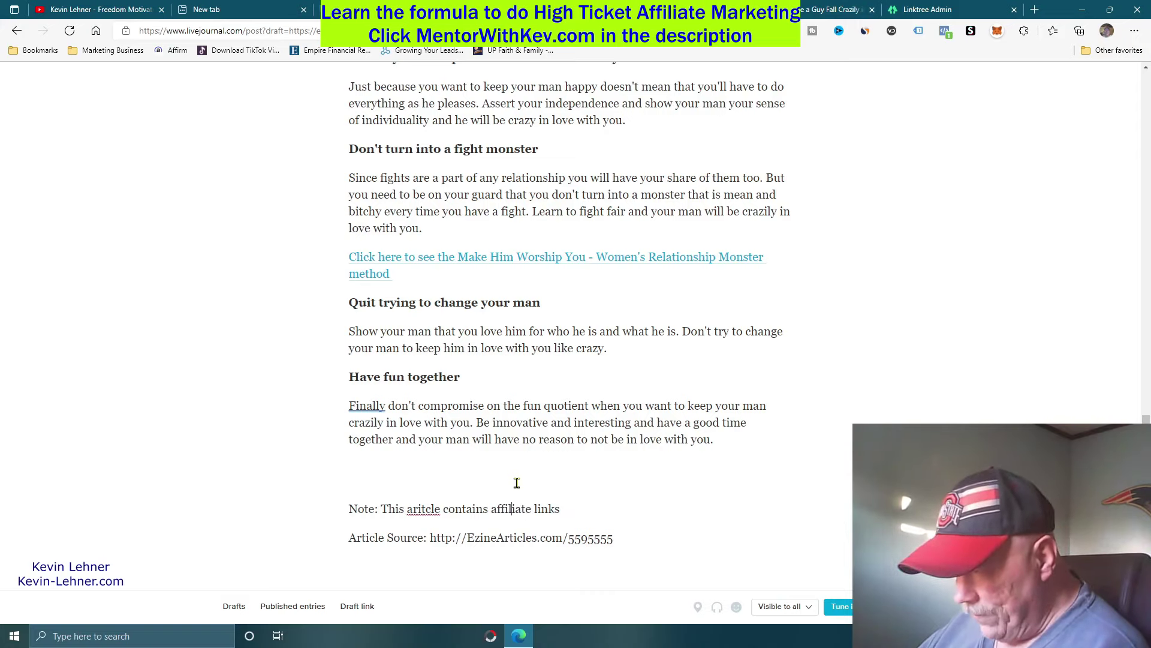
{"action": "key", "text": "BackSpace"}
{"action": "key", "text": "BackSpace"}
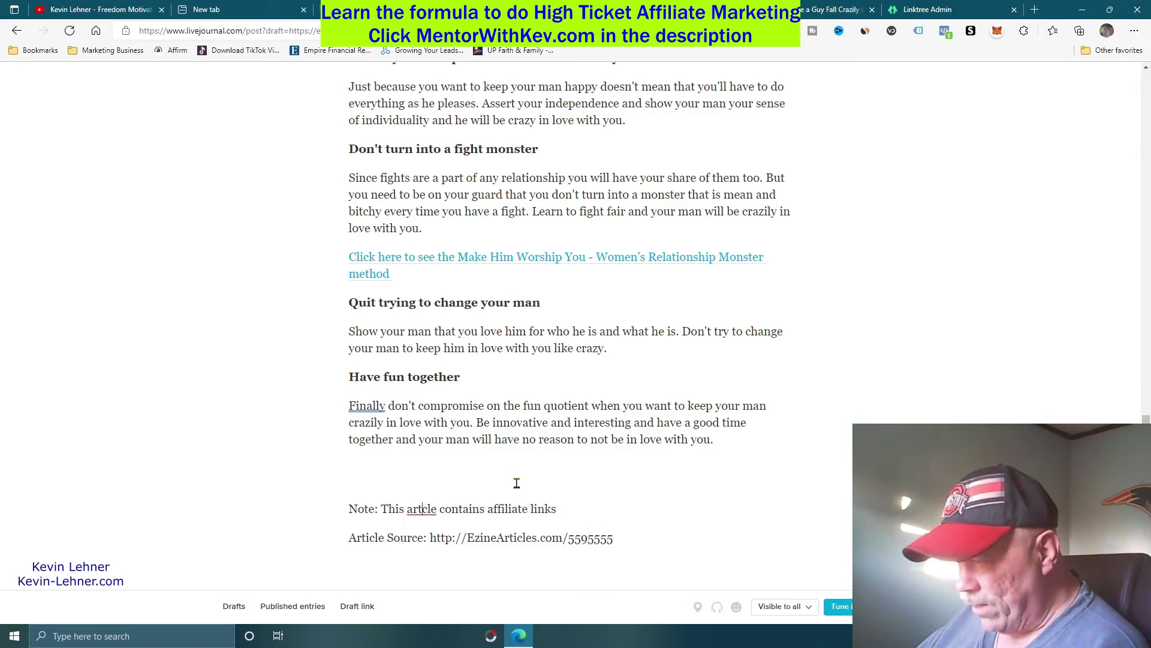
{"action": "type", "text": "te links. "}
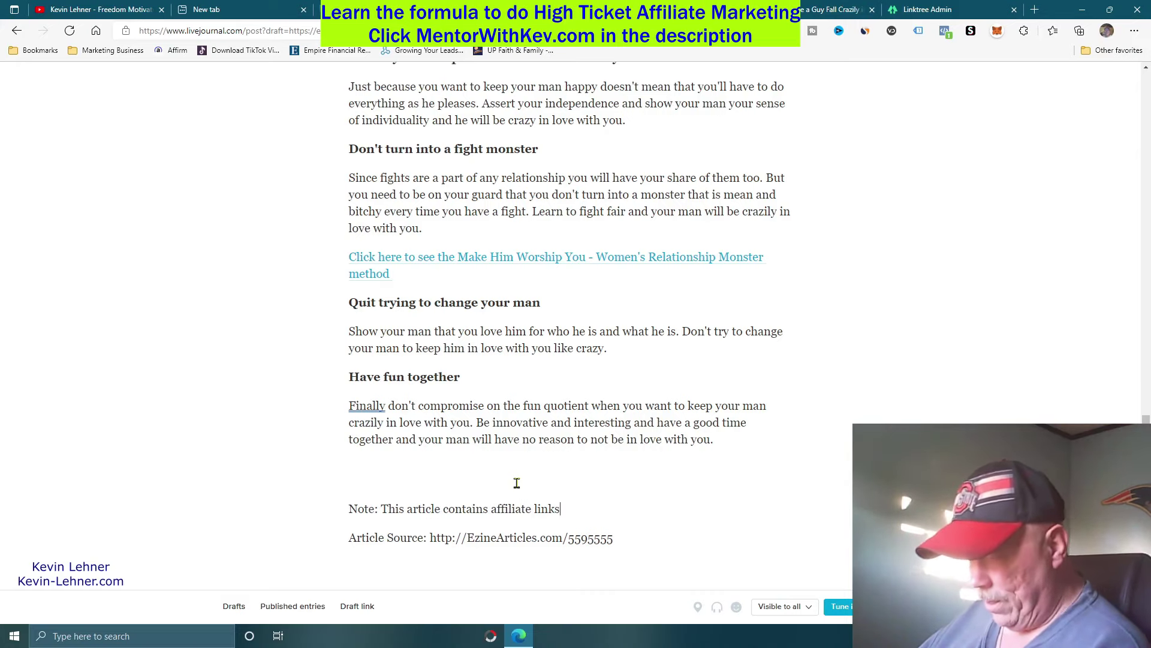
Continue the disclosure note with "If you click on a link and purchase".
{"action": "type", "text": "I"}
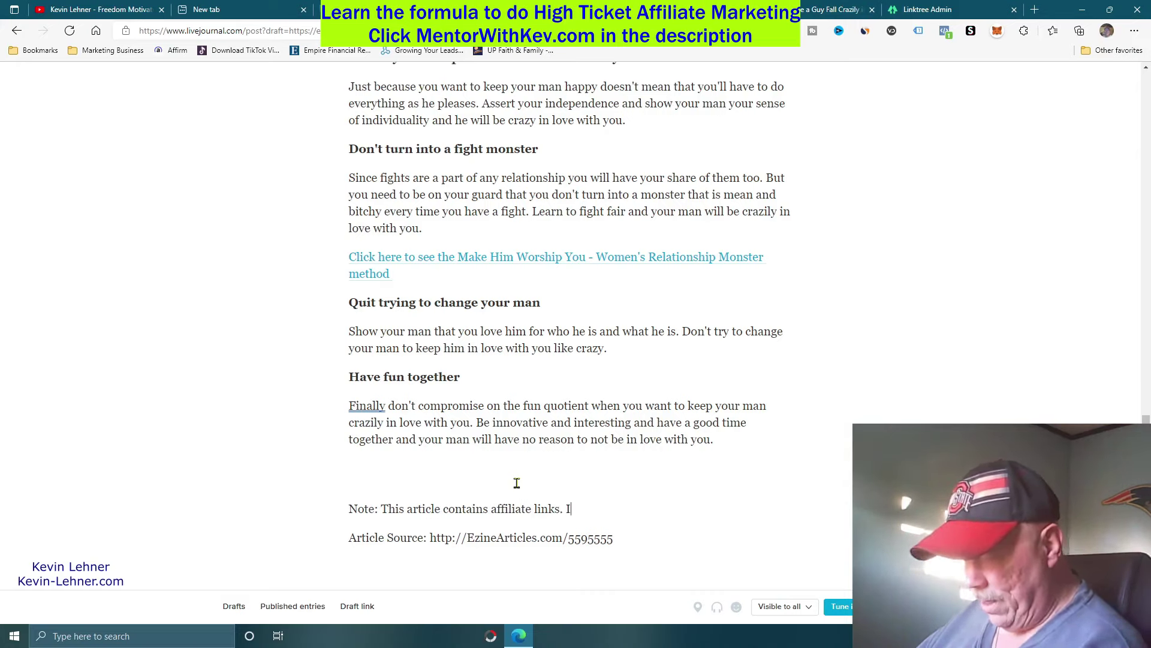
{"action": "type", "text": "f you cl"}
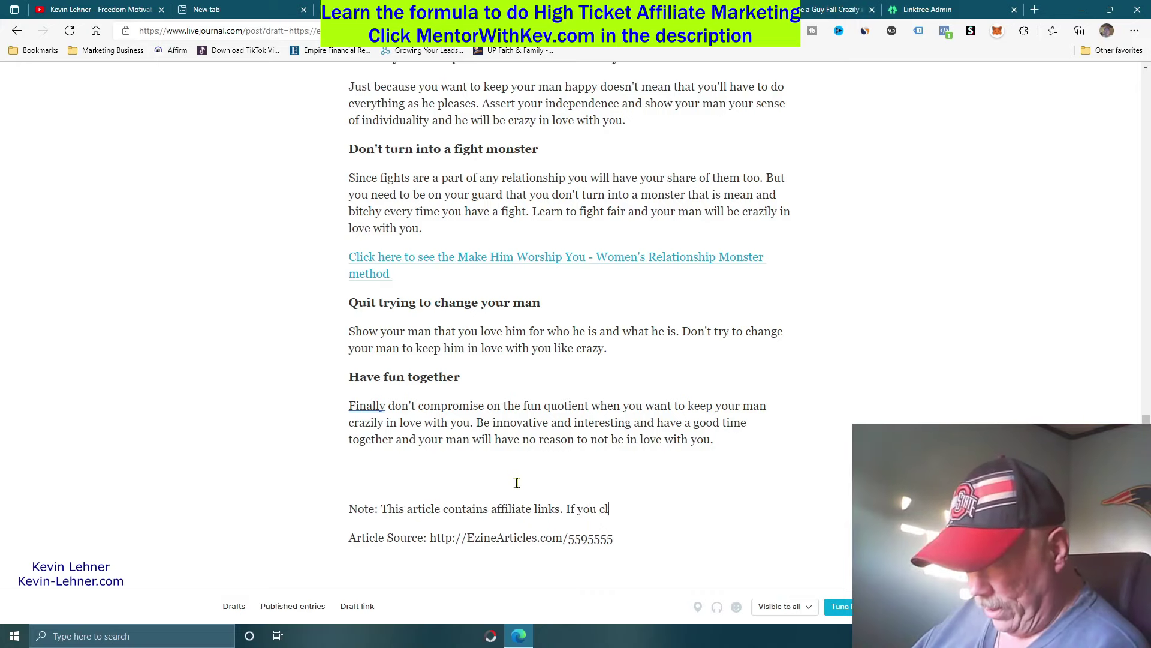
{"action": "type", "text": "ick on aa link "}
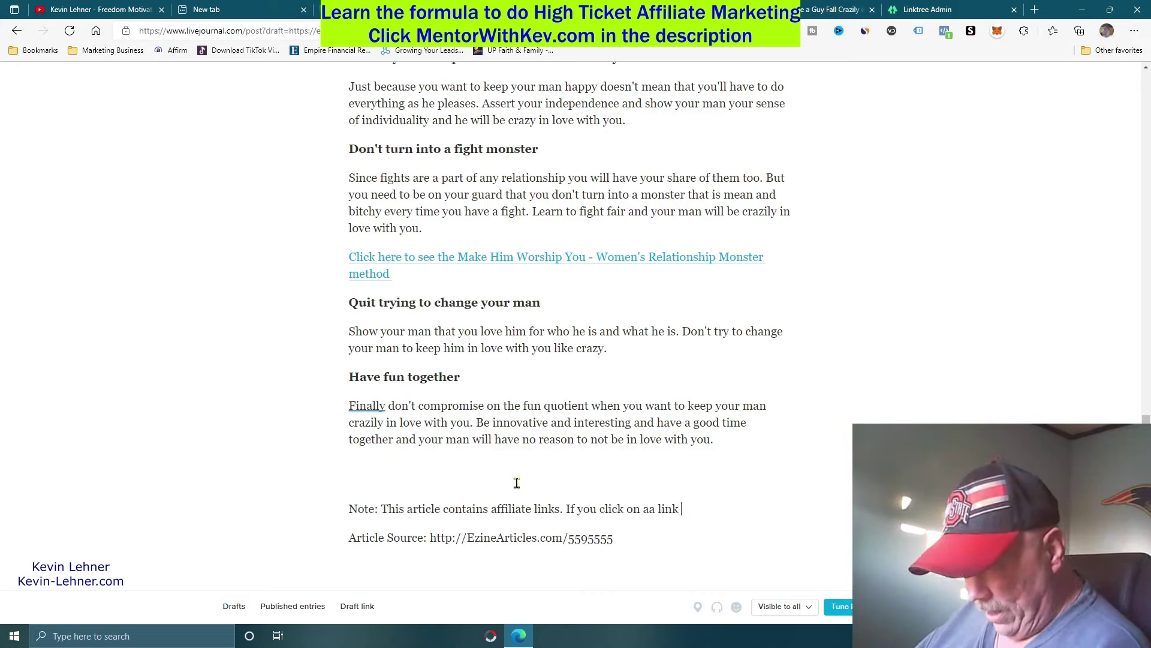
{"action": "type", "text": "and puircha"}
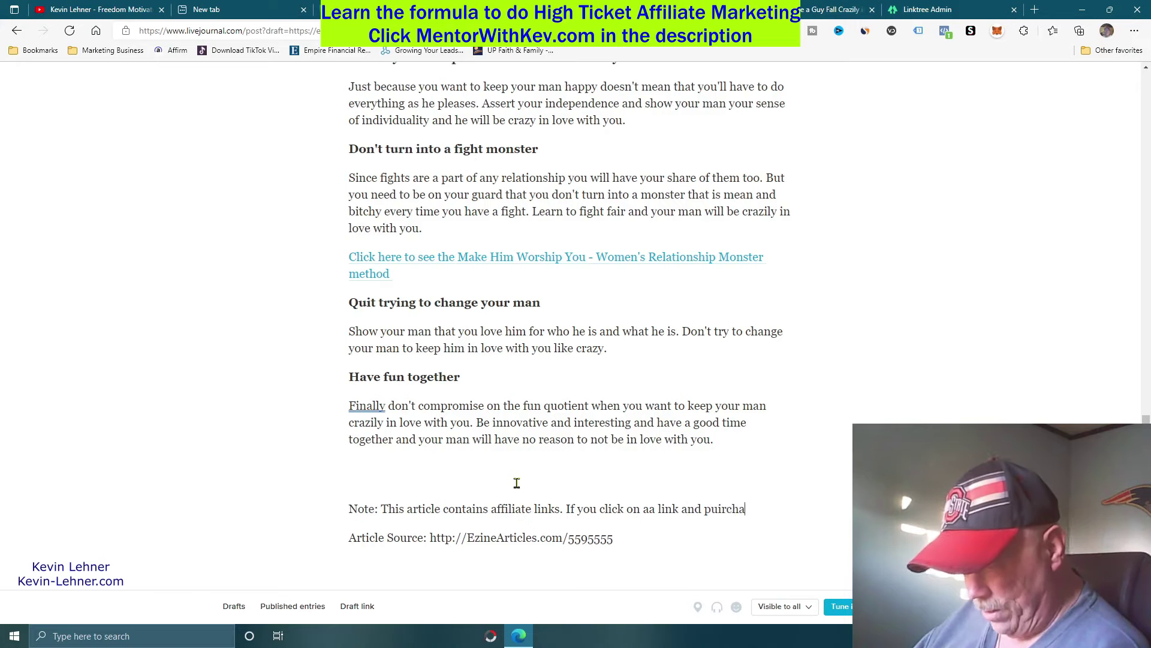
{"action": "type", "text": "se"}
{"action": "key", "text": "Left"}
{"action": "key", "text": "Left"}
{"action": "key", "text": "Left"}
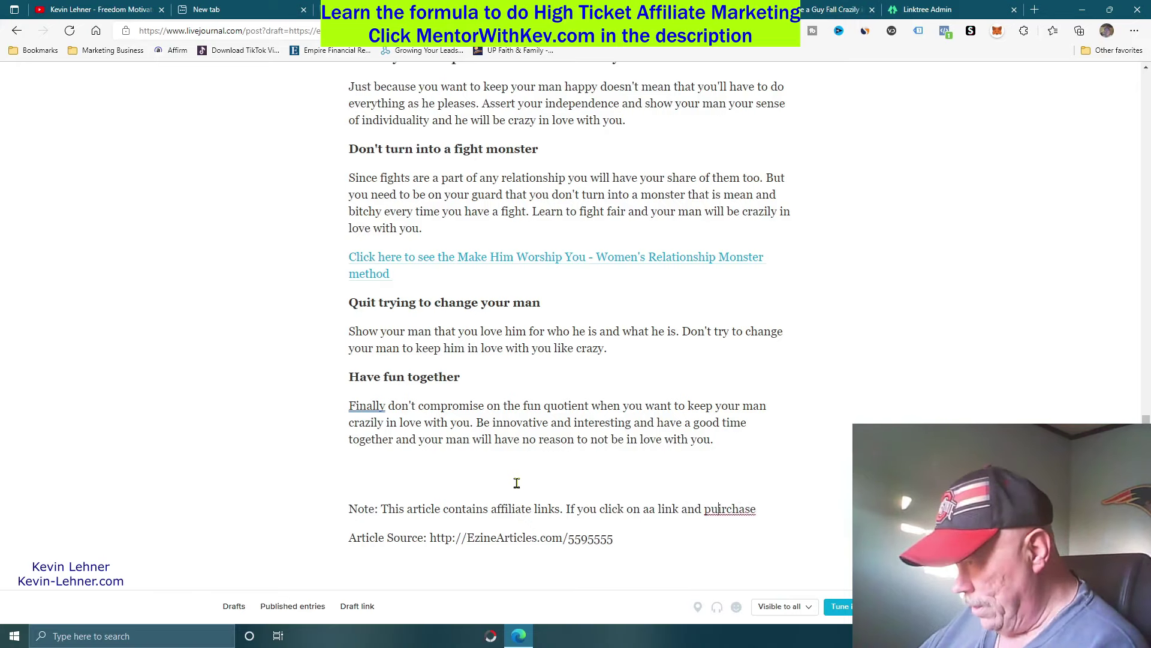
{"action": "key", "text": "Delete"}
{"action": "key", "text": "End"}
Complete the disclosure sentence with "something I may receive a small commission".
{"action": "type", "text": "somet"}
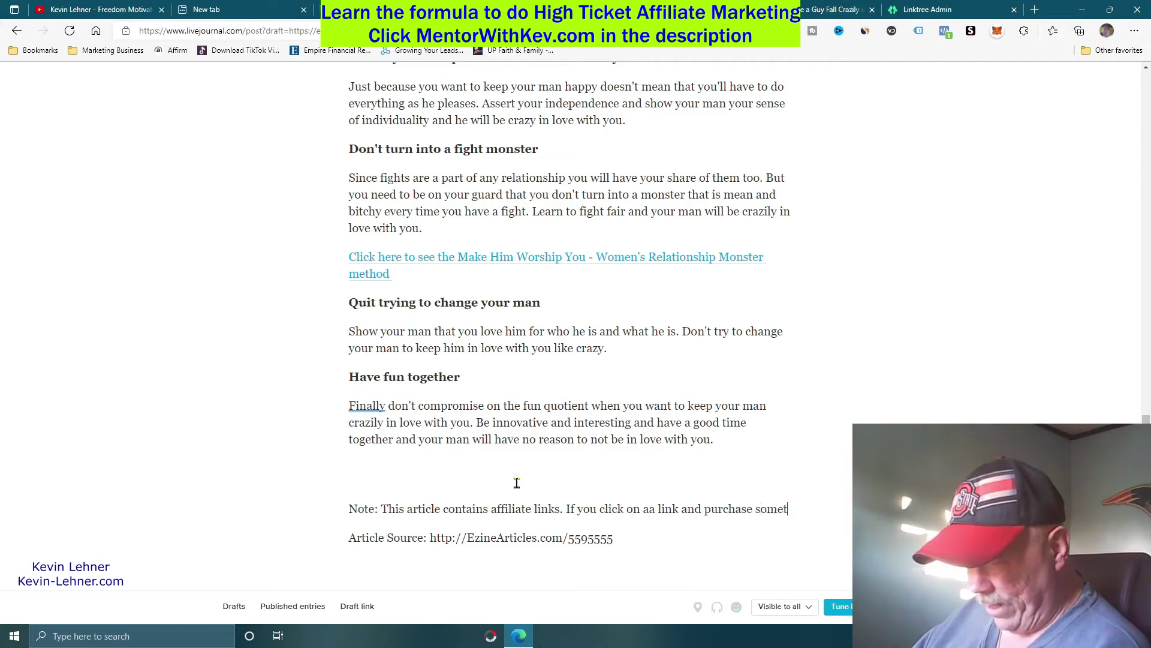
{"action": "type", "text": "hing I mayt "}
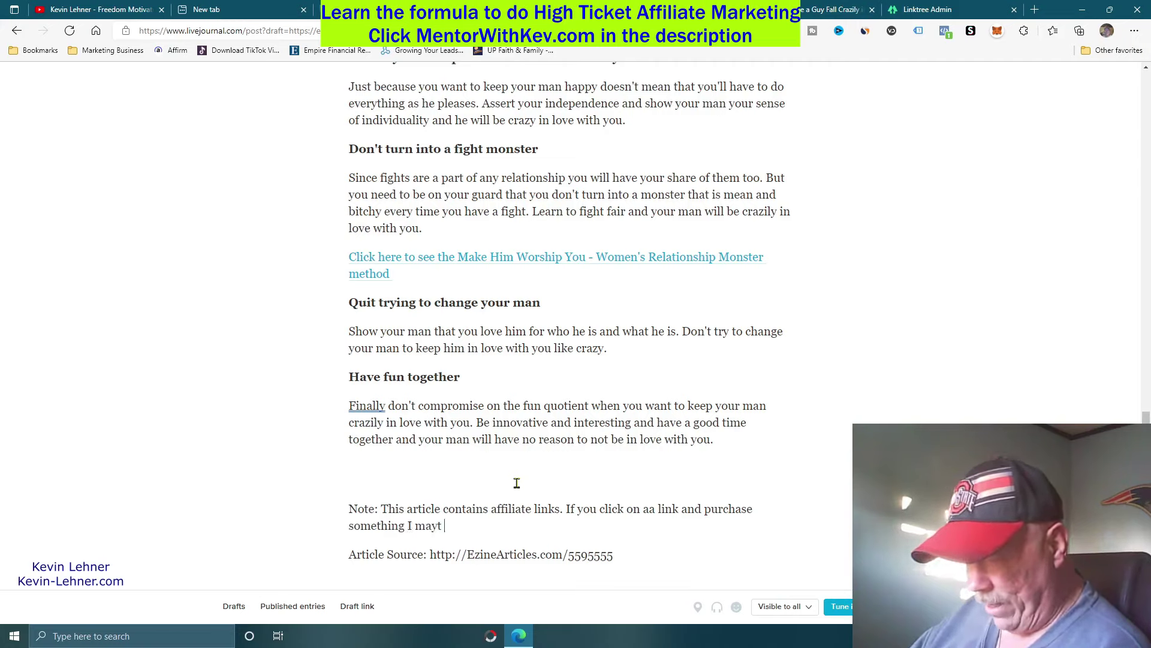
{"action": "type", "text": "receive a sn"}
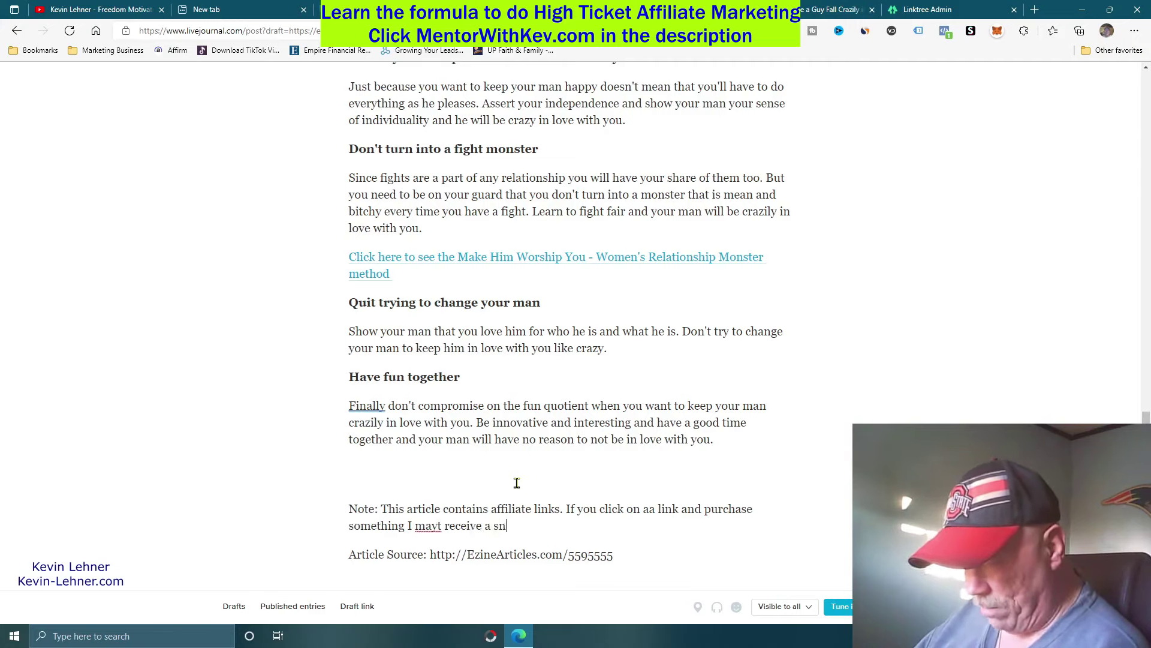
{"action": "key", "text": "BackSpace"}
{"action": "type", "text": "mall"}
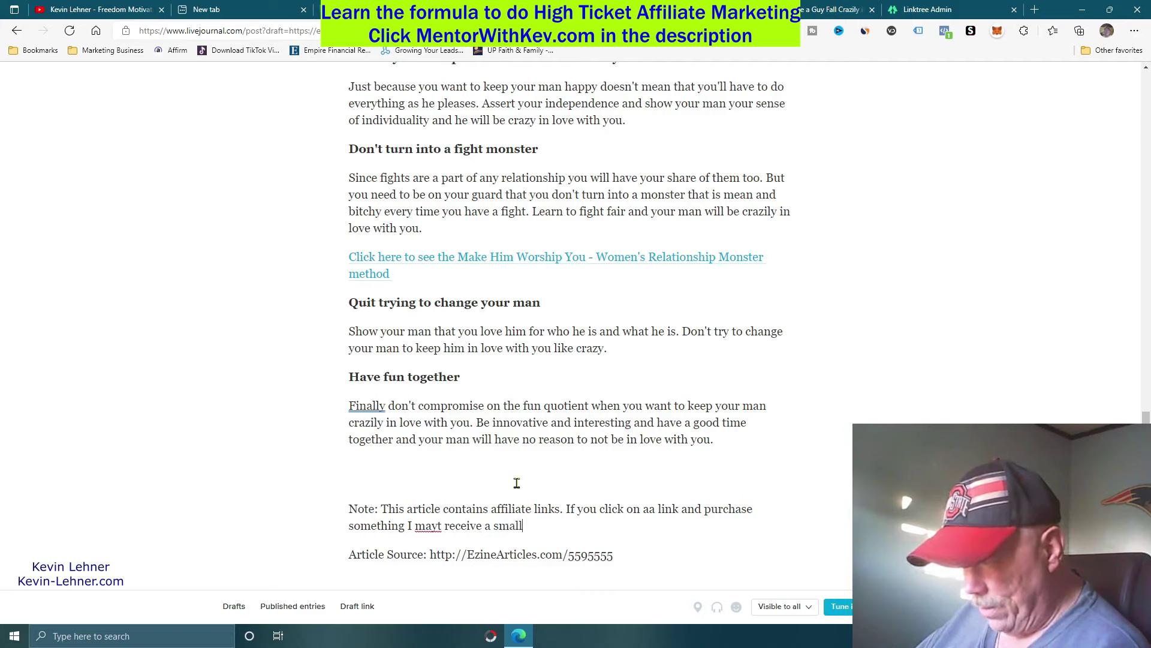
{"action": "type", "text": " commission"}
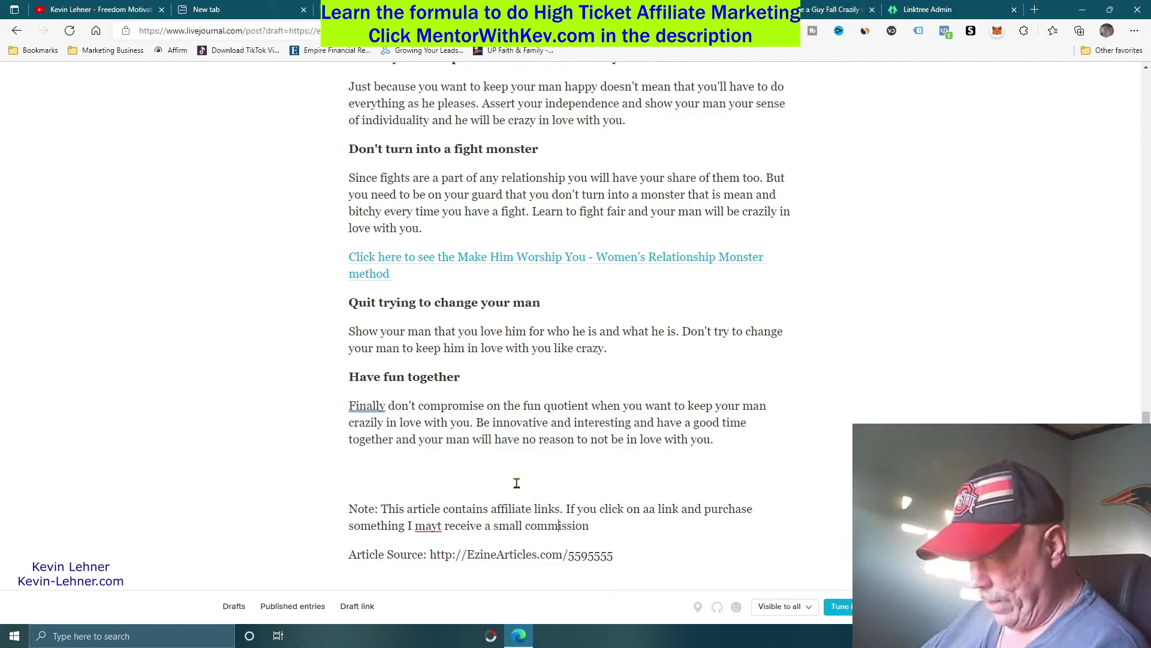
{"action": "key", "text": "BackSpace"}
{"action": "key", "text": "End"}
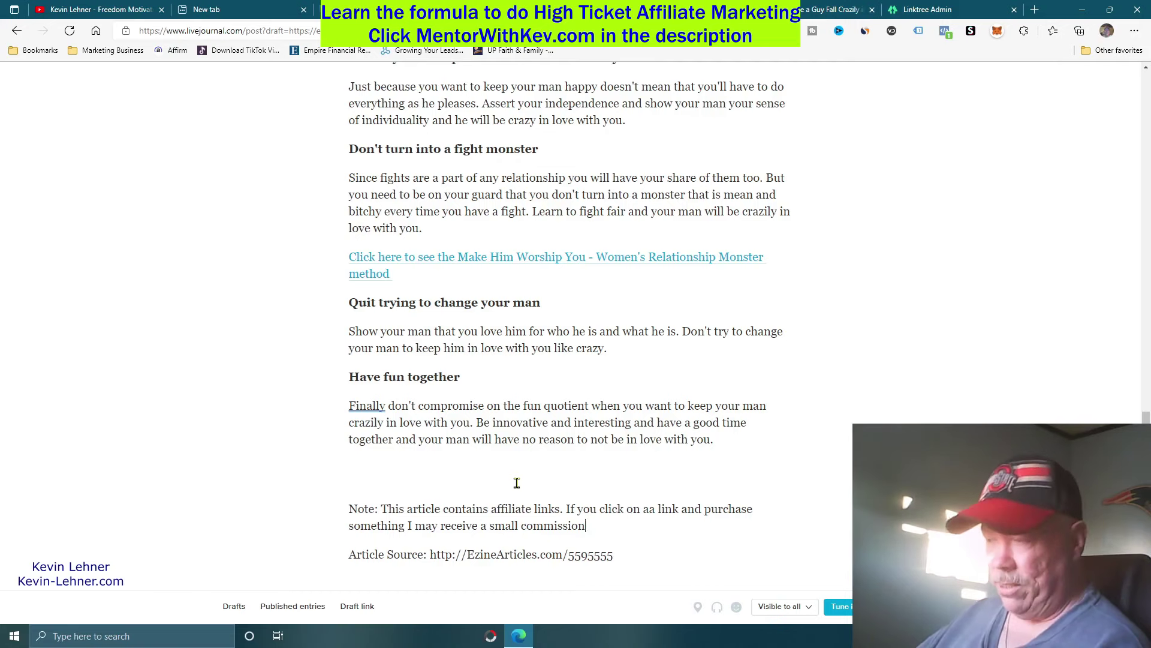
Correct "aa link" to "a link" in the affiliate disclosure note.
{"action": "scroll", "coordinate": [517, 483], "scroll_direction": "down", "scroll_amount": 1}
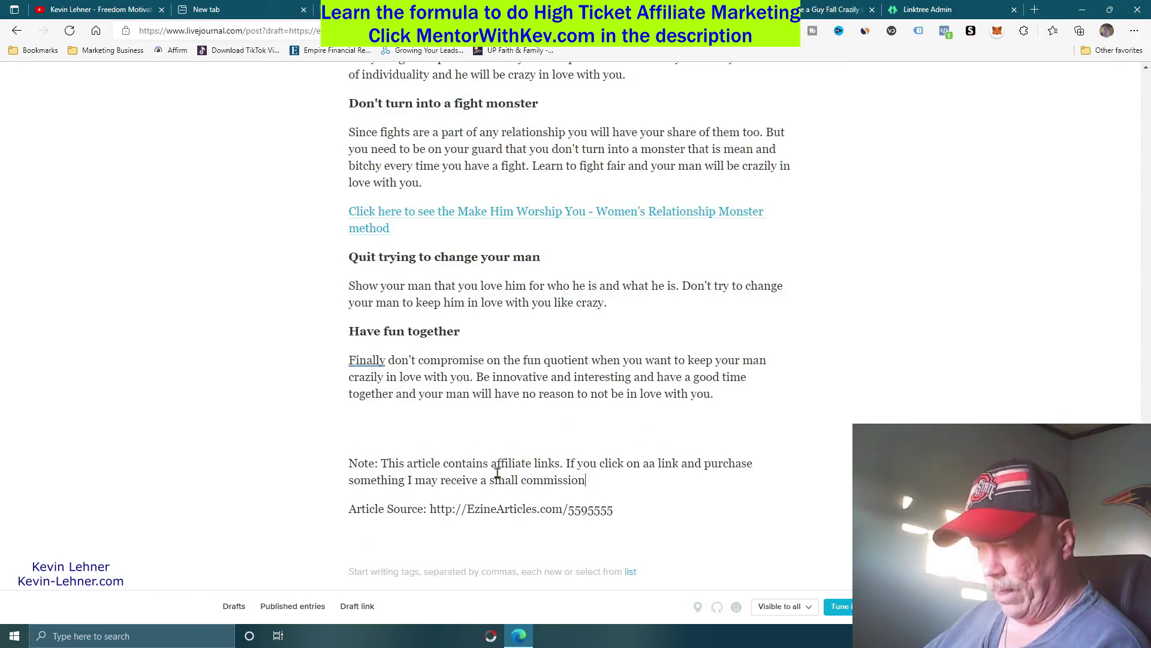
{"action": "left_click", "coordinate": [650, 466]}
{"action": "key", "text": "BackSpace"}
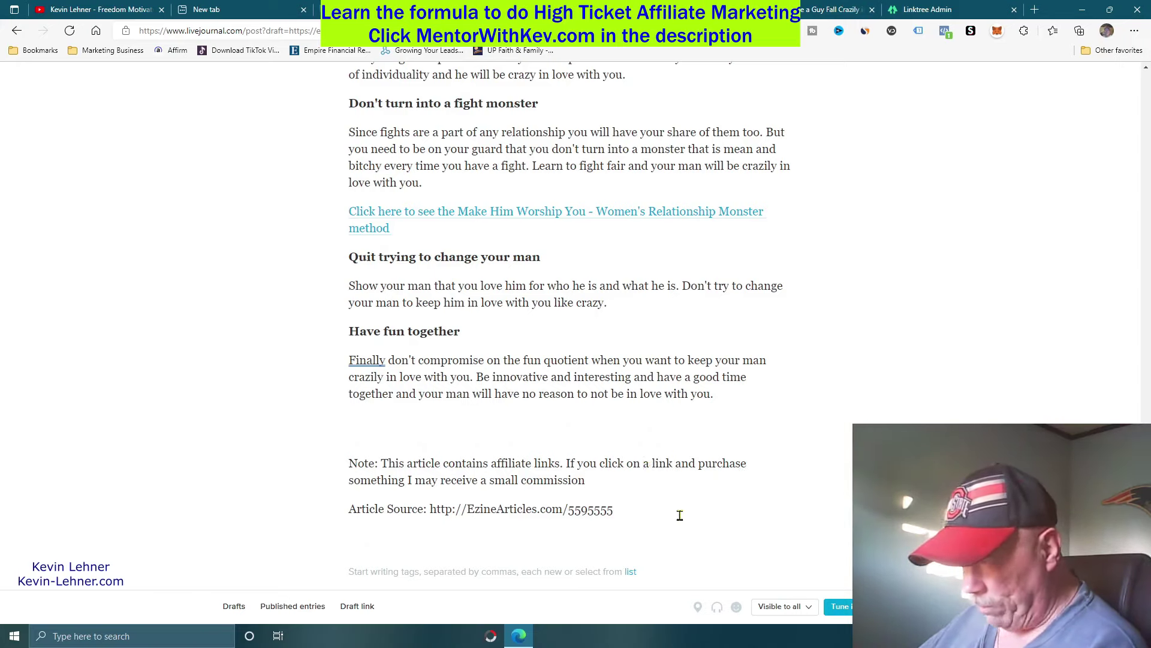
Review the entry from the title down to the disclosure and publish it visible to all.
{"action": "scroll", "coordinate": [680, 515], "scroll_direction": "up", "scroll_amount": 4}
{"action": "scroll", "coordinate": [567, 324], "scroll_direction": "up", "scroll_amount": 6}
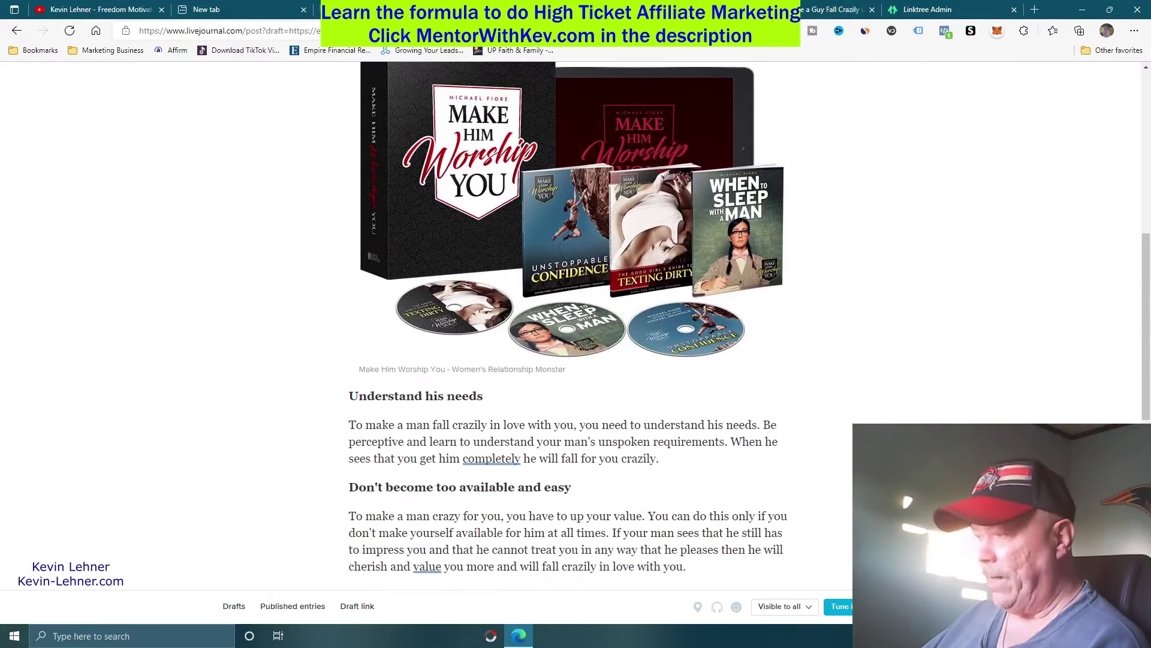
{"action": "scroll", "coordinate": [568, 324], "scroll_direction": "up", "scroll_amount": 7}
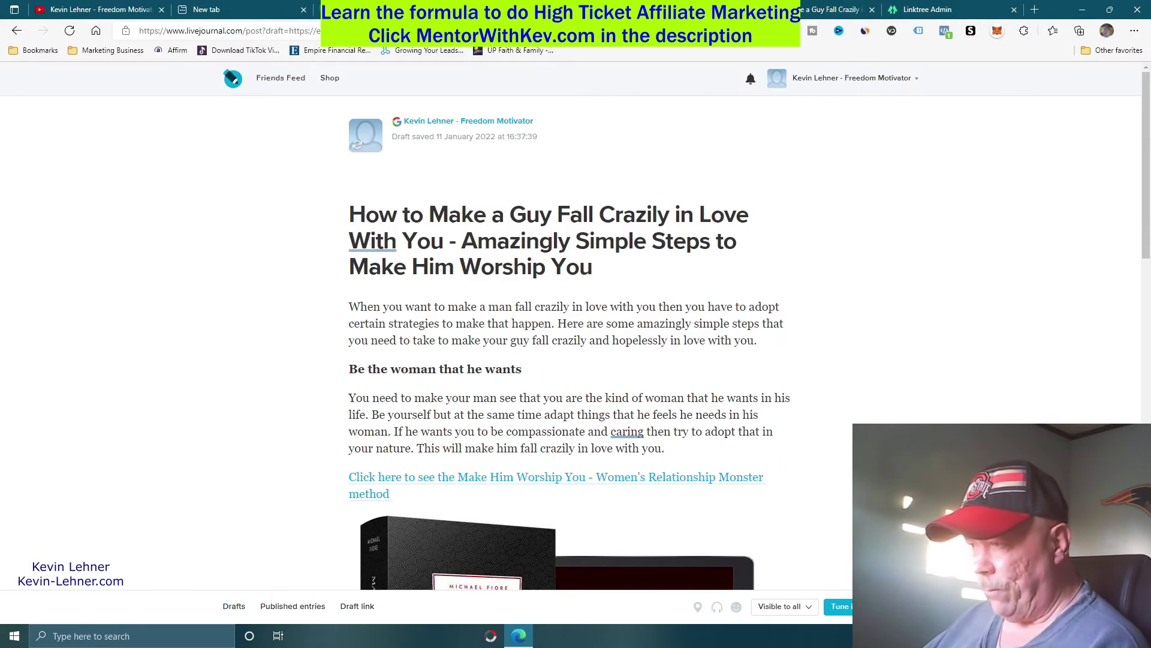
{"action": "scroll", "coordinate": [567, 324], "scroll_direction": "down", "scroll_amount": 8}
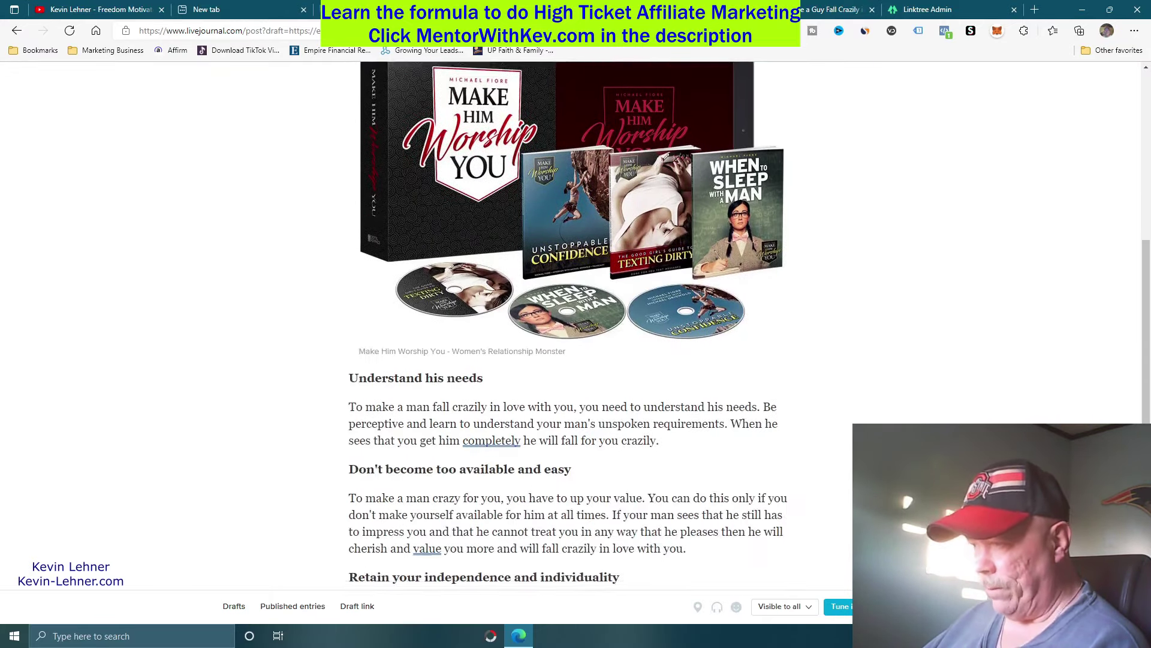
{"action": "scroll", "coordinate": [568, 323], "scroll_direction": "down", "scroll_amount": 7}
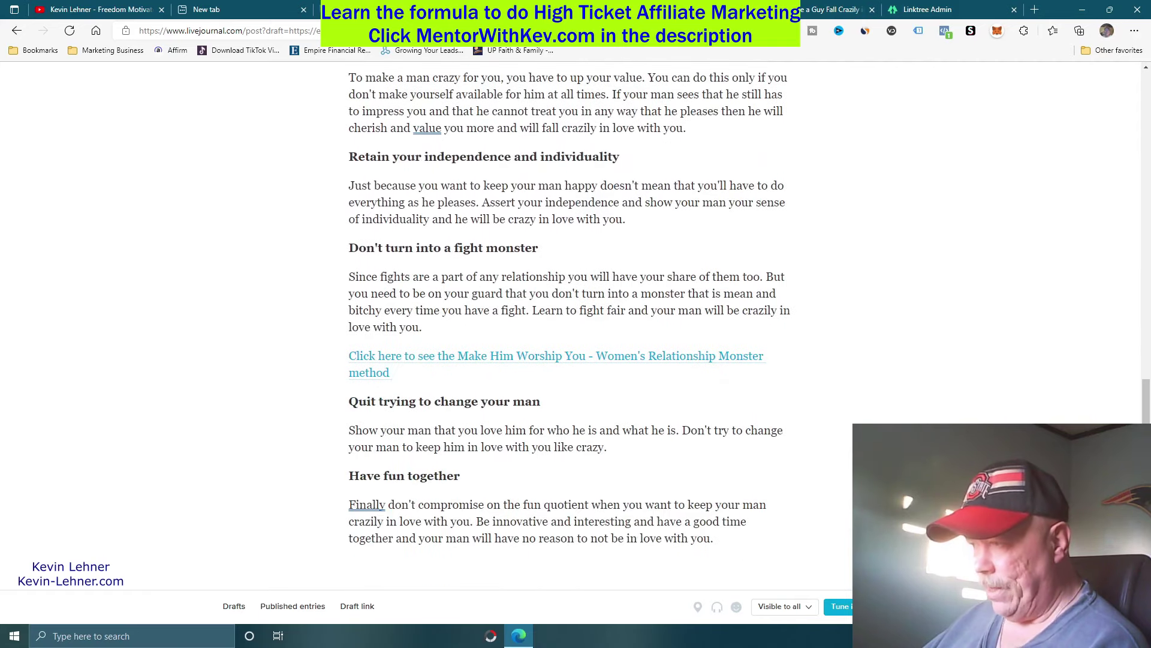
{"action": "scroll", "coordinate": [567, 324], "scroll_direction": "down", "scroll_amount": 2}
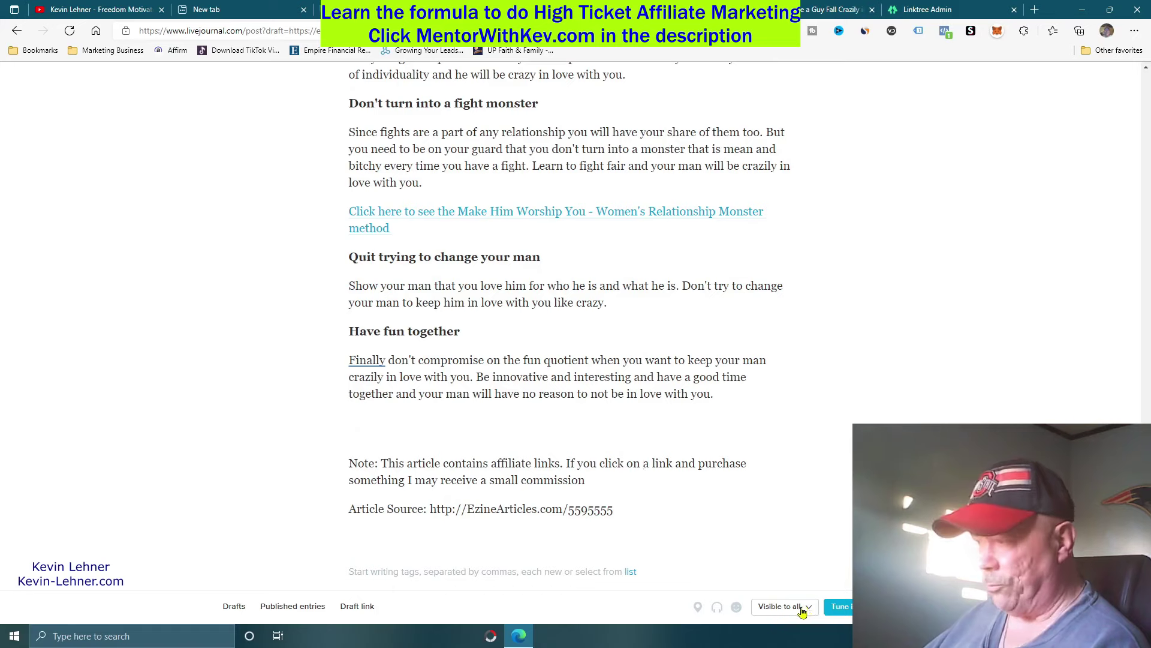
{"action": "left_click", "coordinate": [840, 607]}
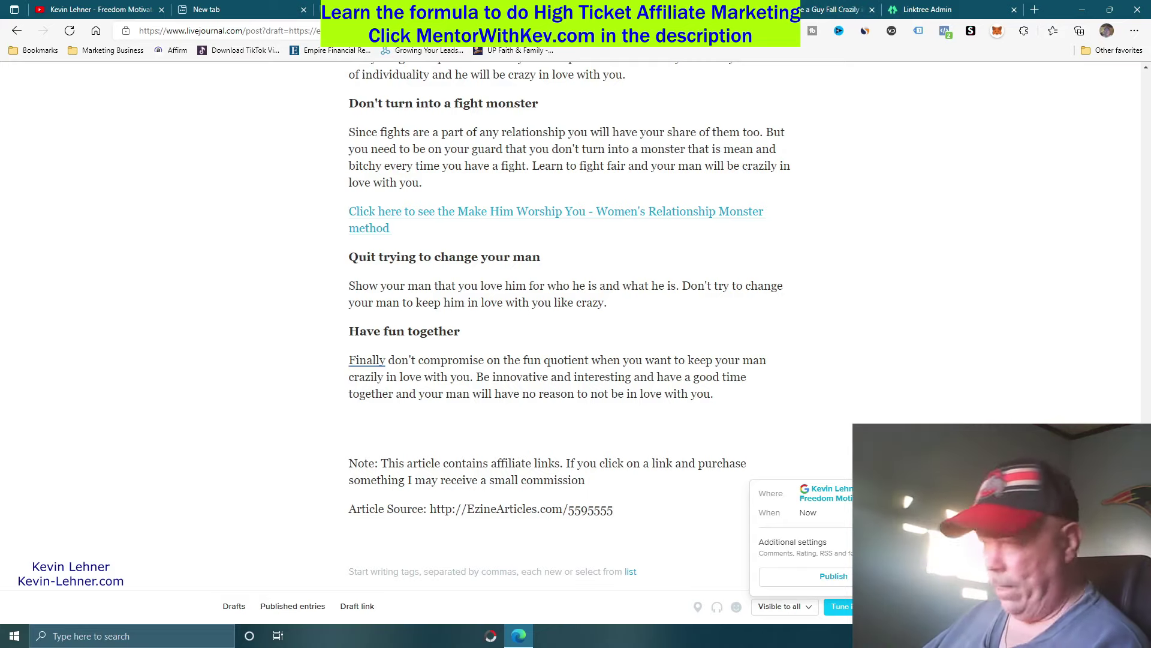
{"action": "left_click", "coordinate": [838, 577]}
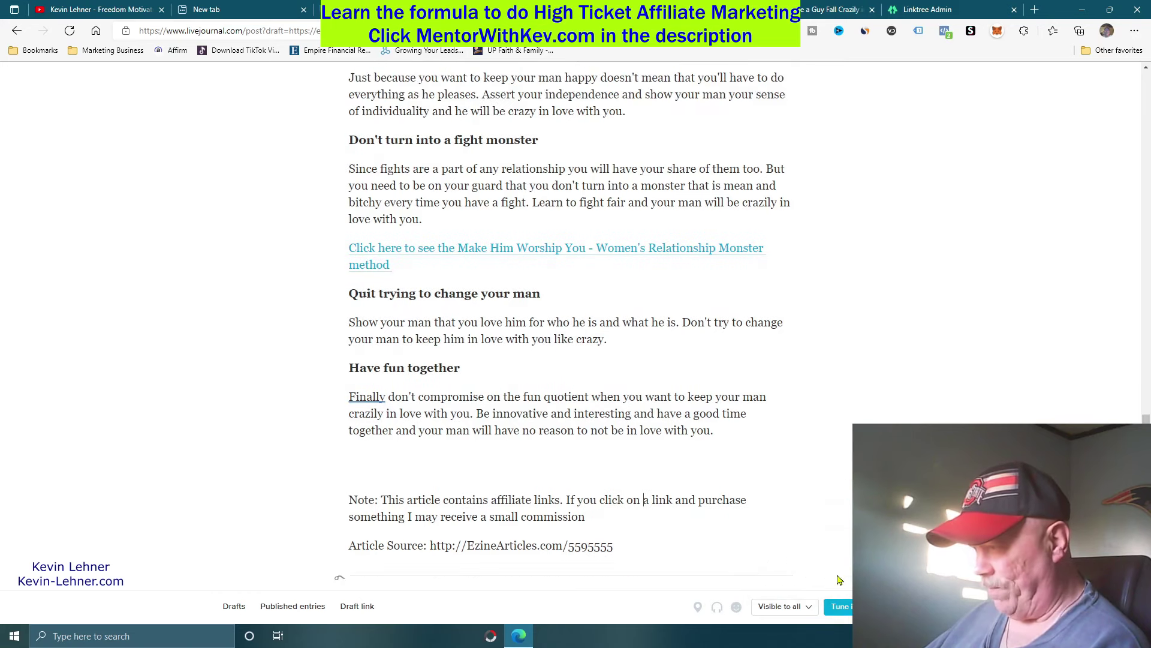